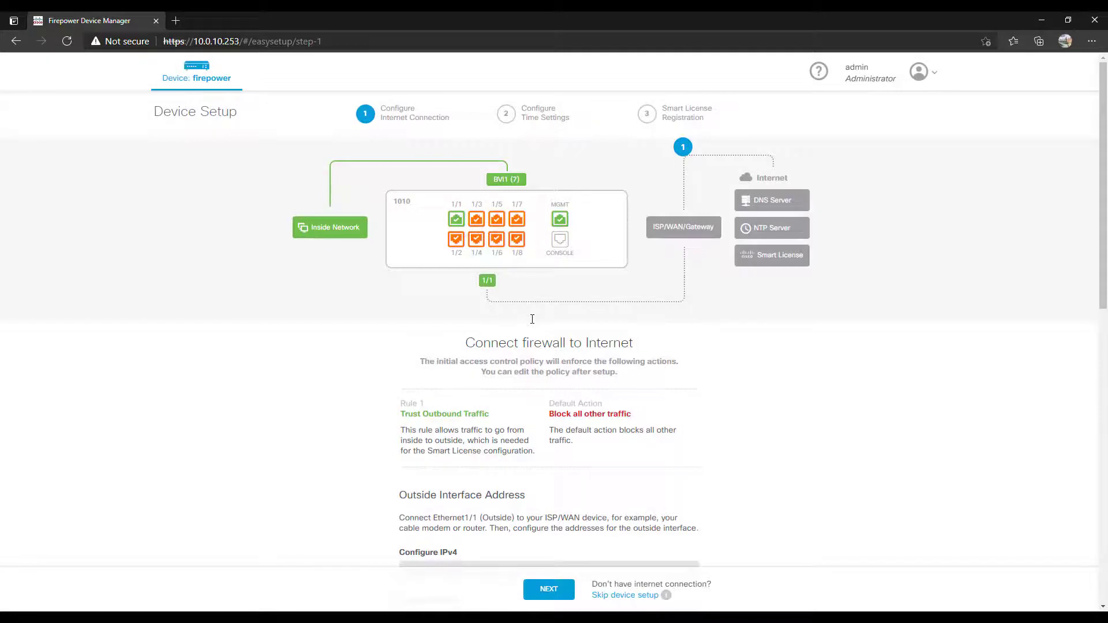
Step: Review the Connect firewall to Internet page, including the outside interface address and the available IPv4 configuration options
{"action": "left_click_drag", "start_coordinate": [465, 345], "coordinate": [647, 350]}
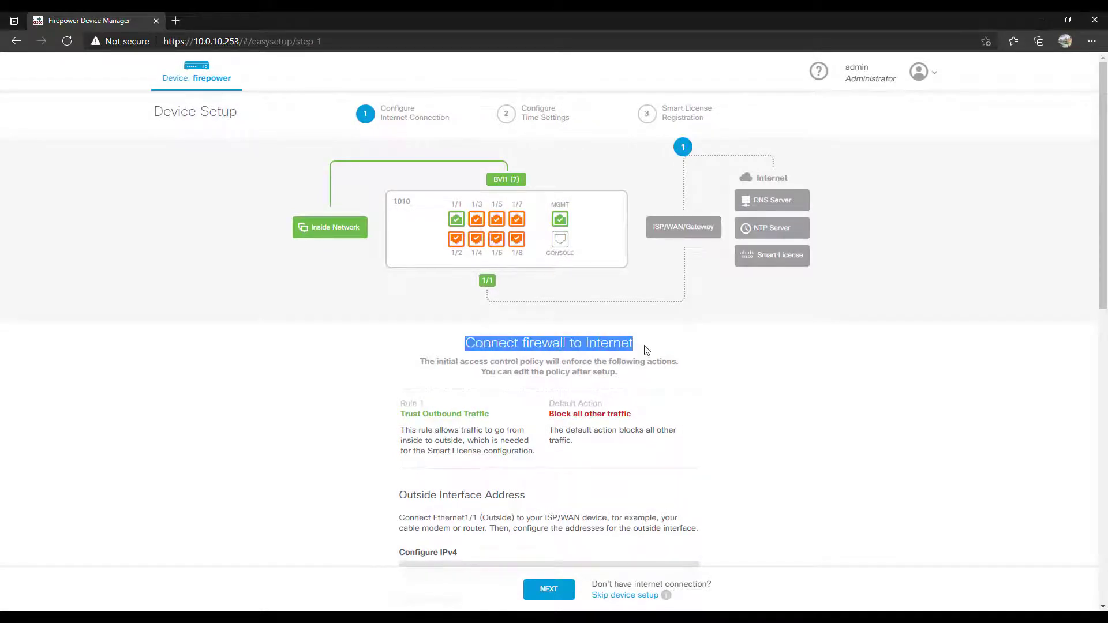
{"action": "left_click", "coordinate": [653, 352]}
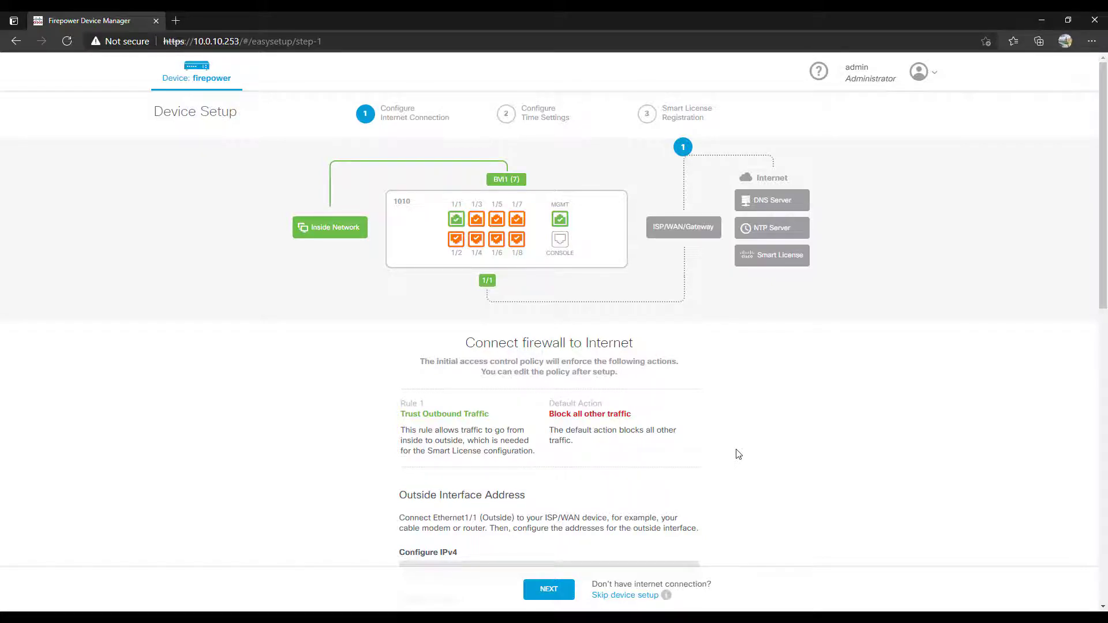
{"action": "scroll", "coordinate": [737, 453], "scroll_direction": "down", "scroll_amount": 6}
{"action": "left_click_drag", "start_coordinate": [399, 161], "coordinate": [560, 184]}
{"action": "left_click", "coordinate": [399, 188]}
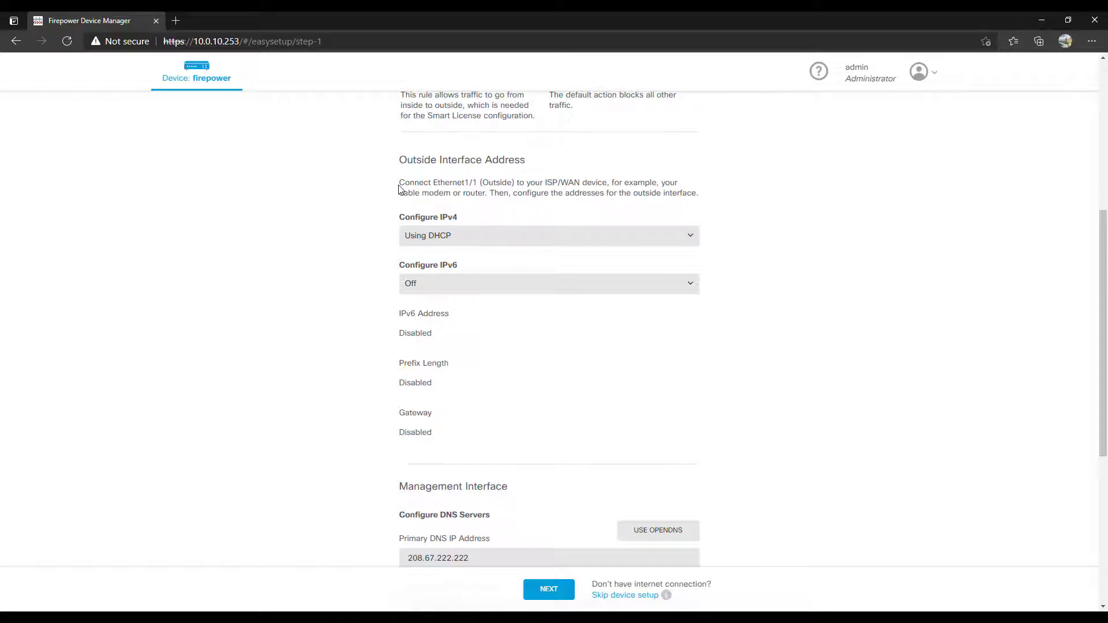
{"action": "left_click_drag", "start_coordinate": [399, 184], "coordinate": [521, 186]}
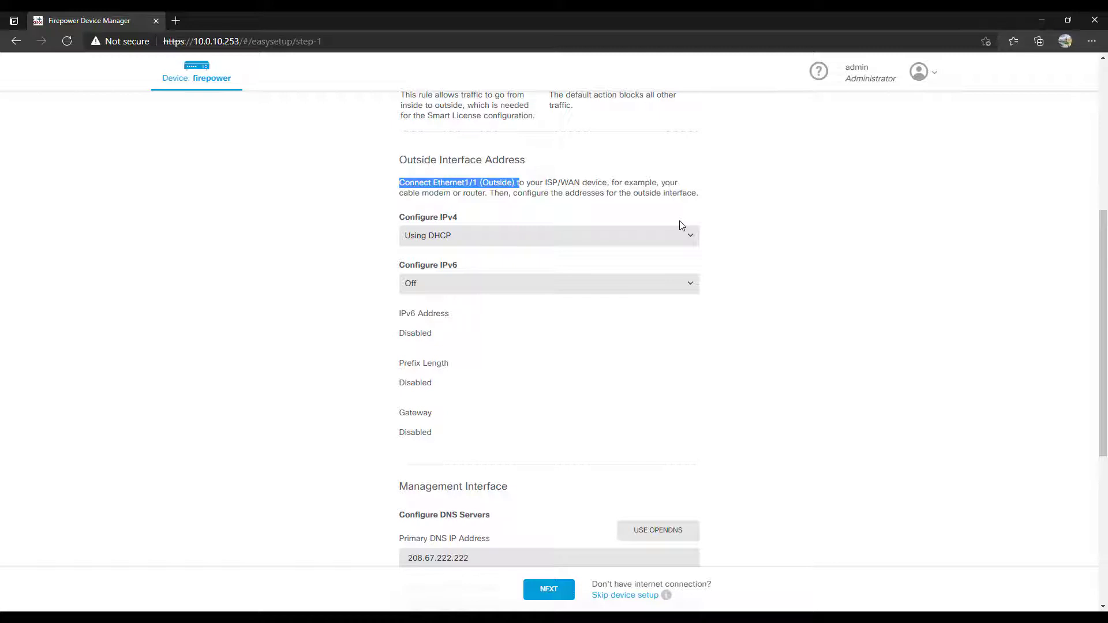
{"action": "left_click", "coordinate": [691, 235]}
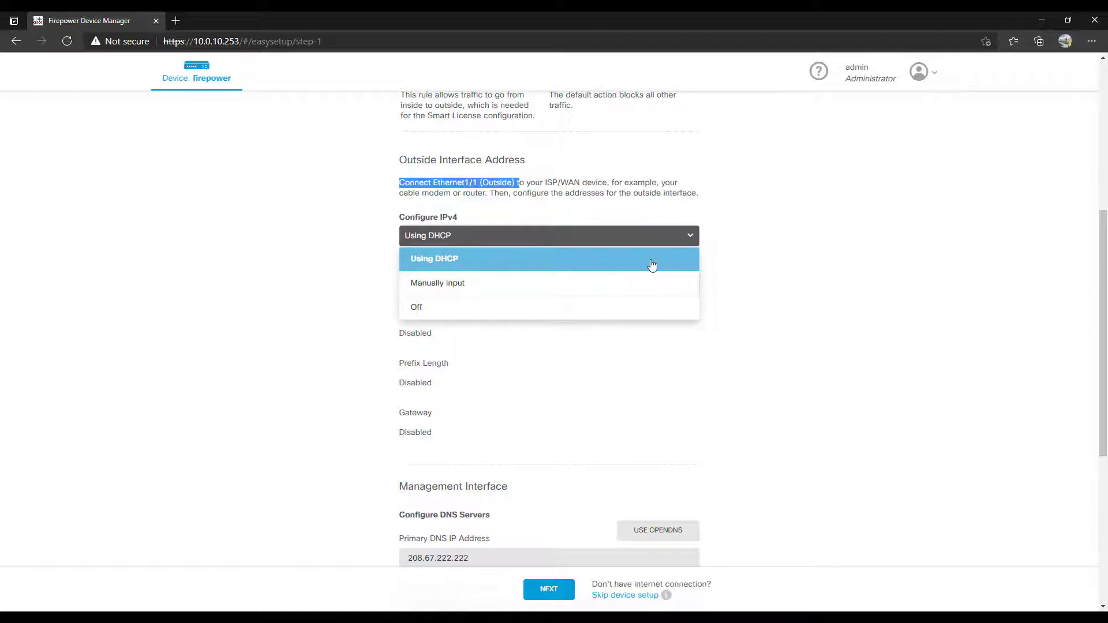
{"action": "left_click", "coordinate": [753, 261]}
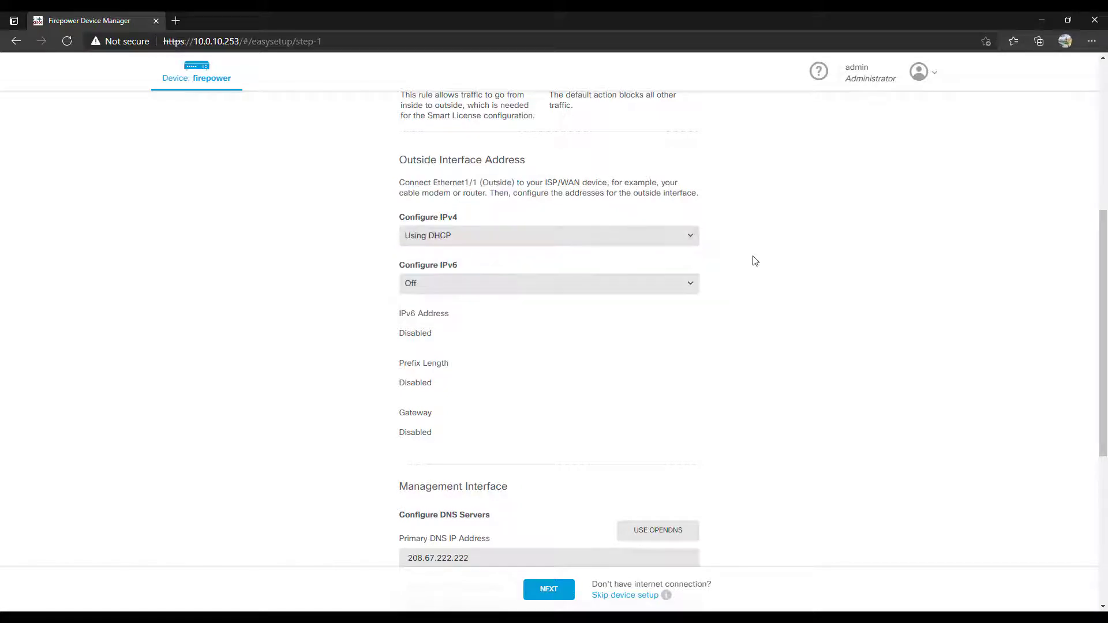
Step: Skip the device setup wizard and start the 90-day evaluation period
{"action": "scroll", "coordinate": [768, 288], "scroll_direction": "down", "scroll_amount": 4}
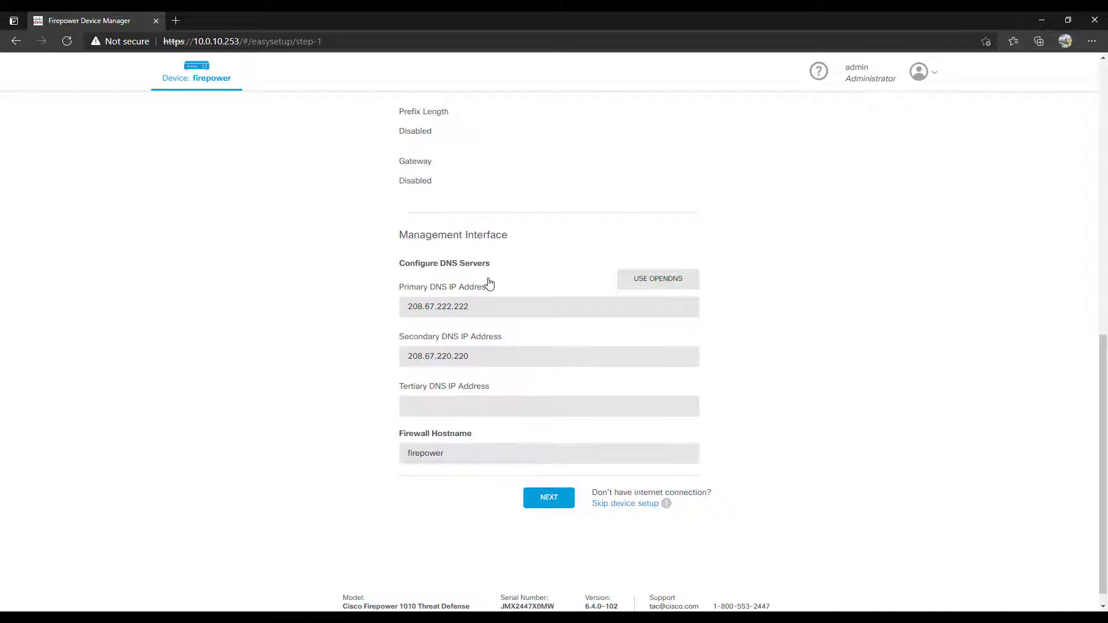
{"action": "left_click", "coordinate": [627, 505]}
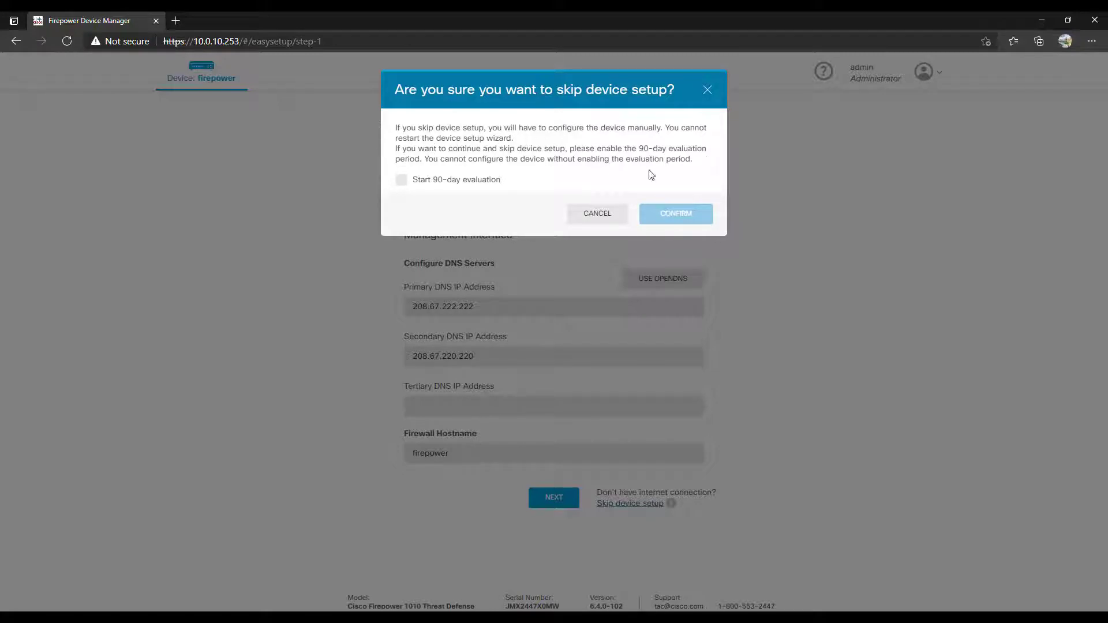
{"action": "left_click", "coordinate": [401, 180]}
{"action": "left_click", "coordinate": [666, 215]}
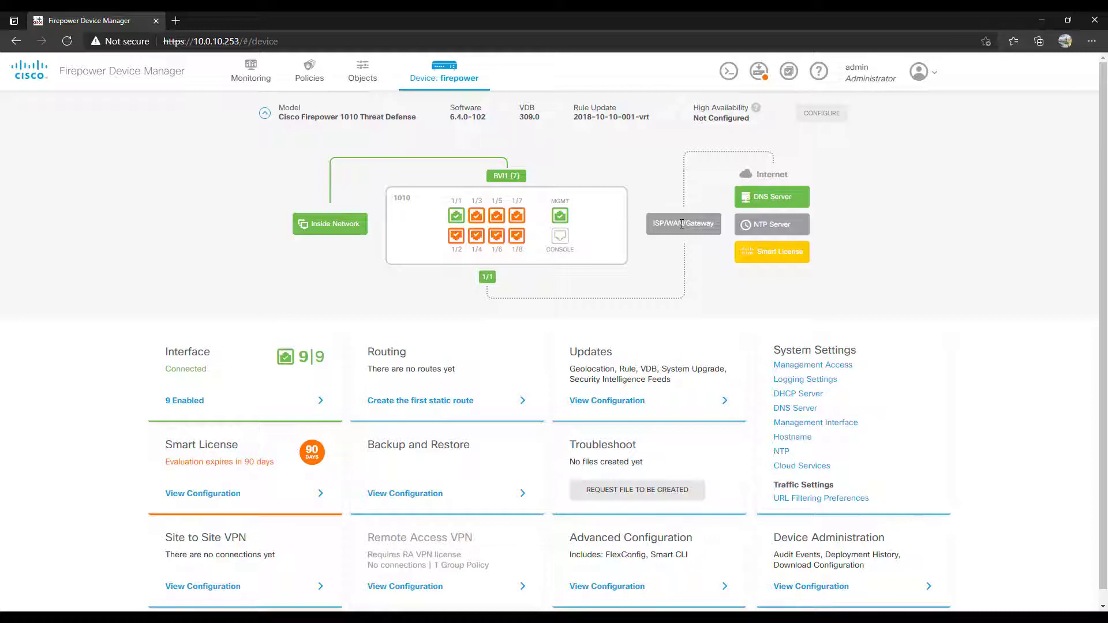
Step: Open the Smart License configuration from the device summary and examine what the Base License includes
{"action": "mouse_move", "coordinate": [501, 181]}
{"action": "mouse_move", "coordinate": [484, 278]}
{"action": "mouse_move", "coordinate": [783, 226]}
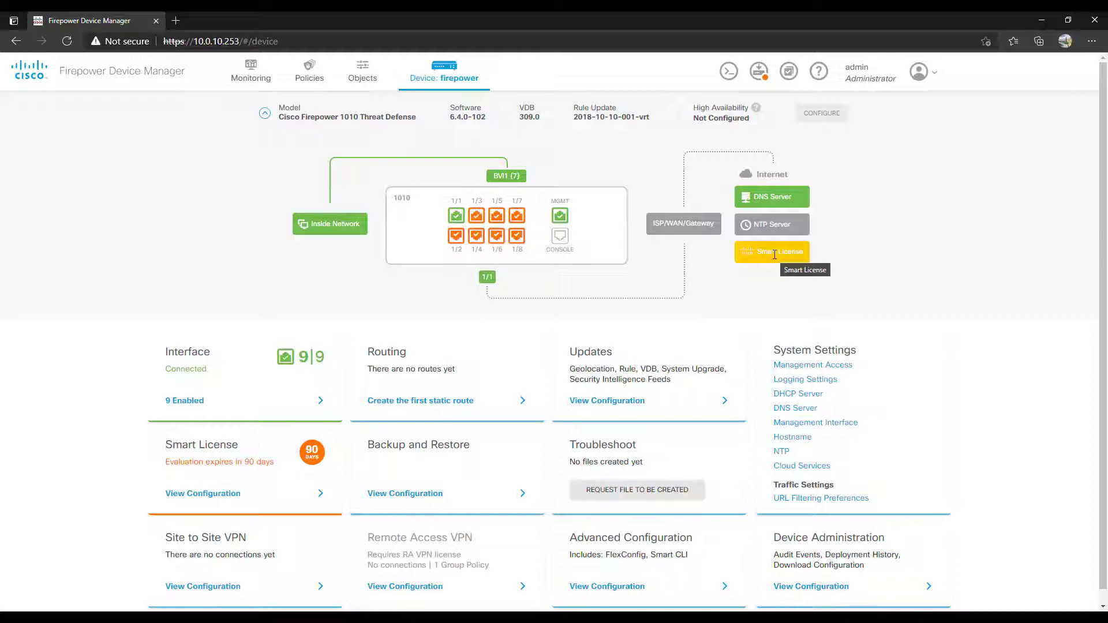
{"action": "left_click_drag", "start_coordinate": [168, 463], "coordinate": [282, 465]}
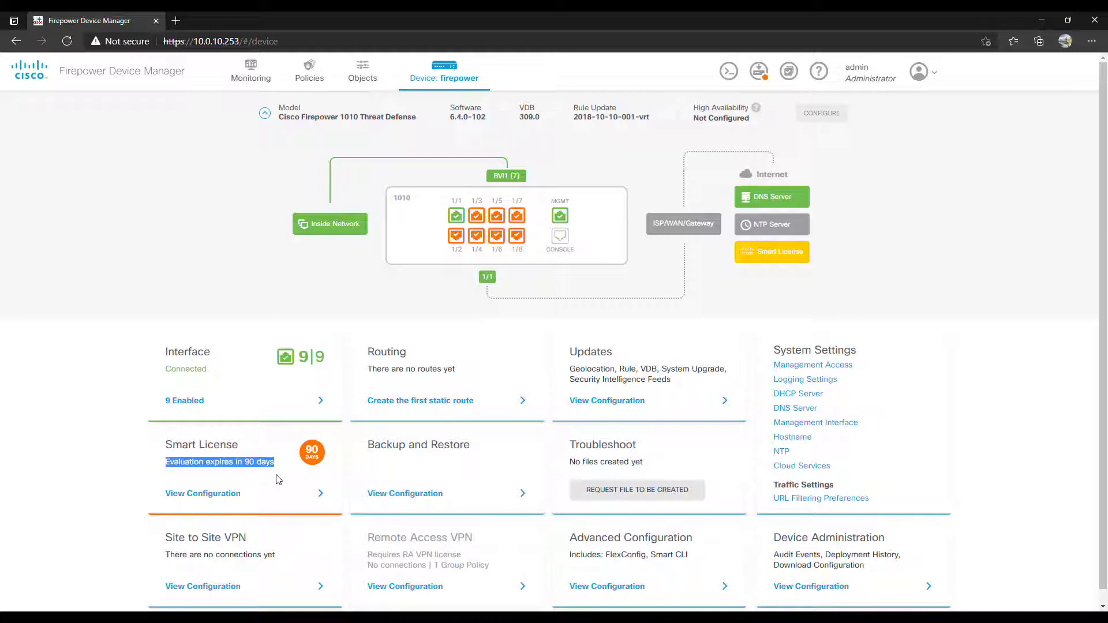
{"action": "left_click", "coordinate": [250, 501]}
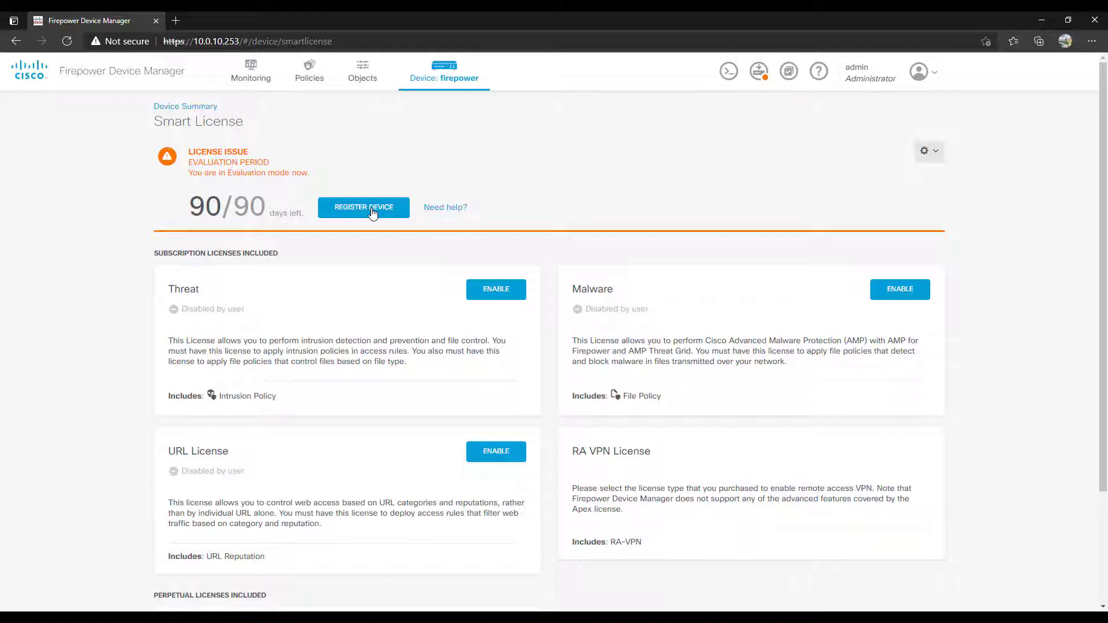
{"action": "scroll", "coordinate": [372, 215], "scroll_direction": "down", "scroll_amount": 1}
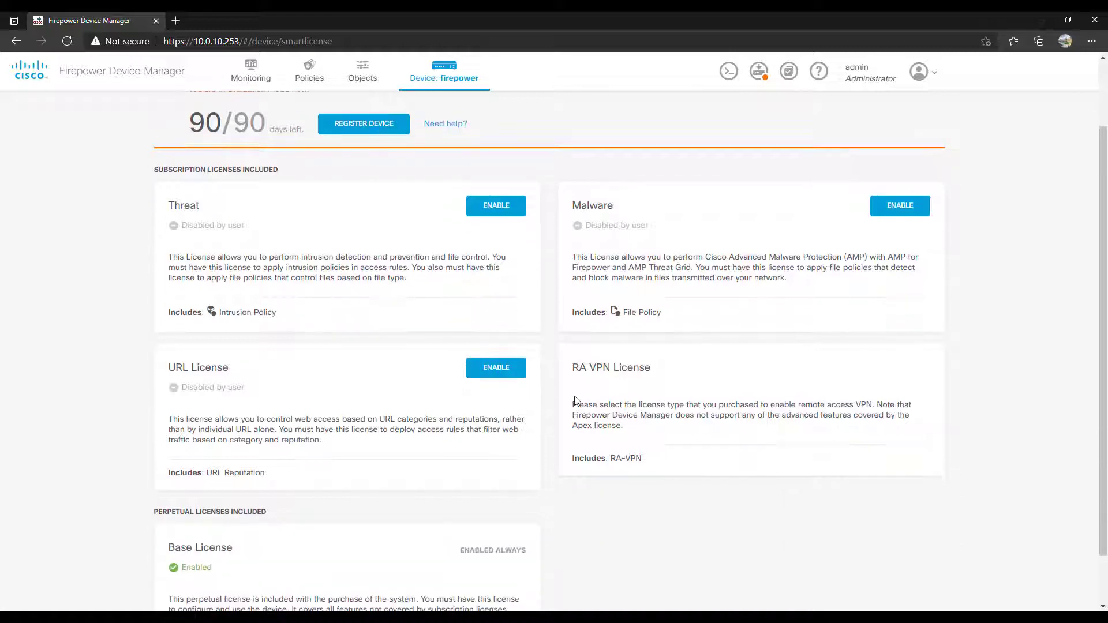
{"action": "scroll", "coordinate": [575, 399], "scroll_direction": "down", "scroll_amount": 1}
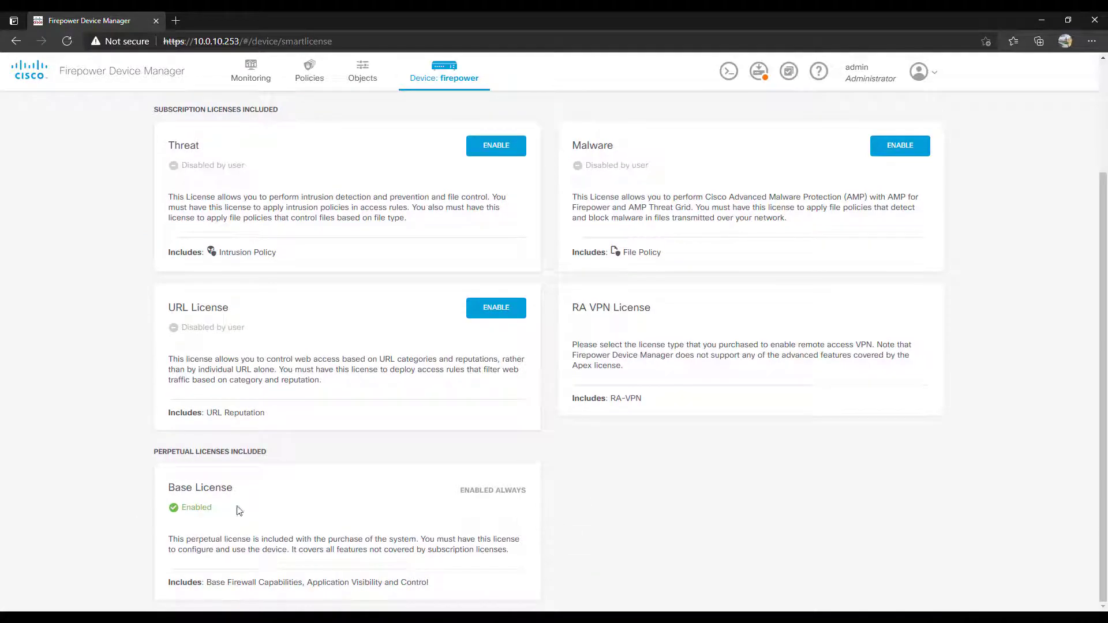
{"action": "left_click_drag", "start_coordinate": [206, 583], "coordinate": [437, 588]}
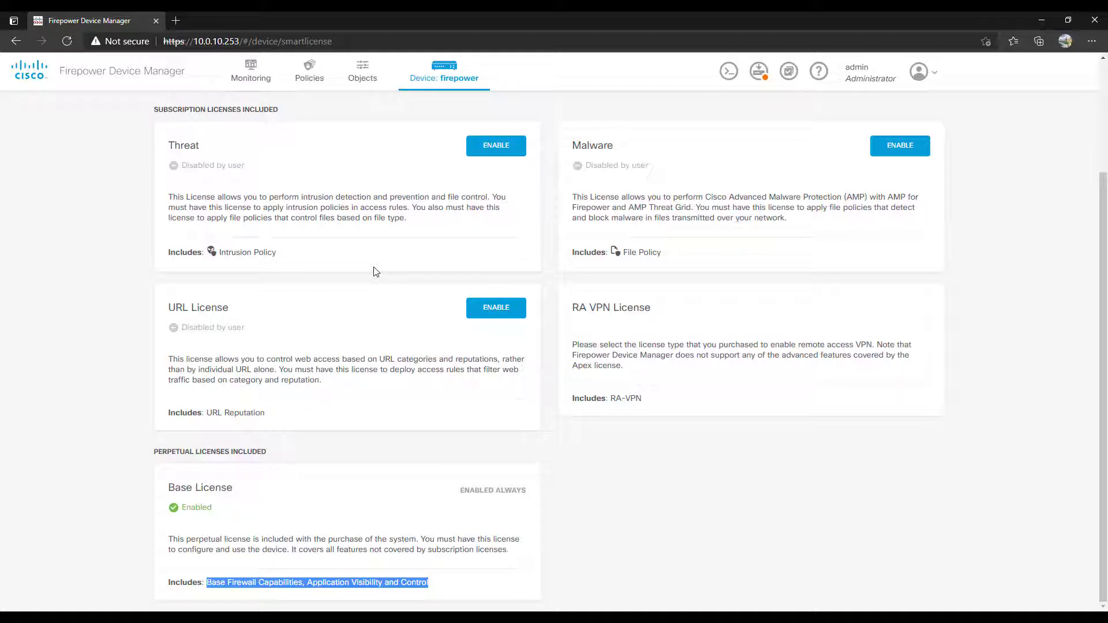
Step: Review the Threat, URL, Malware and RA VPN subscription licenses on the Smart License page
{"action": "left_click_drag", "start_coordinate": [168, 145], "coordinate": [203, 145]}
{"action": "left_click", "coordinate": [189, 306]}
{"action": "triple_click", "coordinate": [189, 306]}
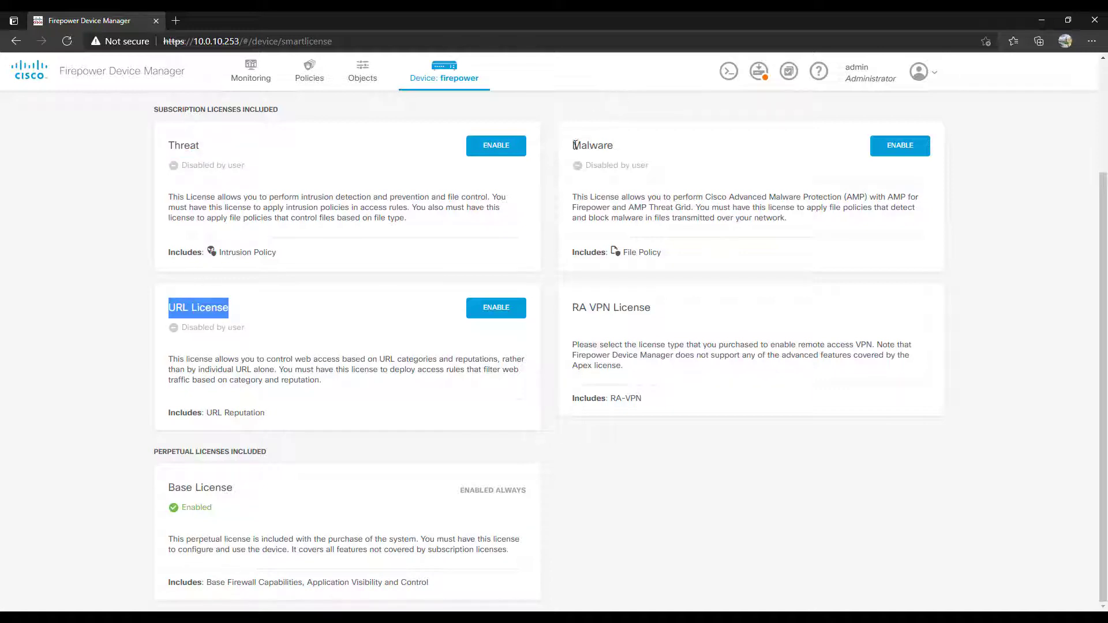
{"action": "left_click_drag", "start_coordinate": [573, 145], "coordinate": [615, 145]}
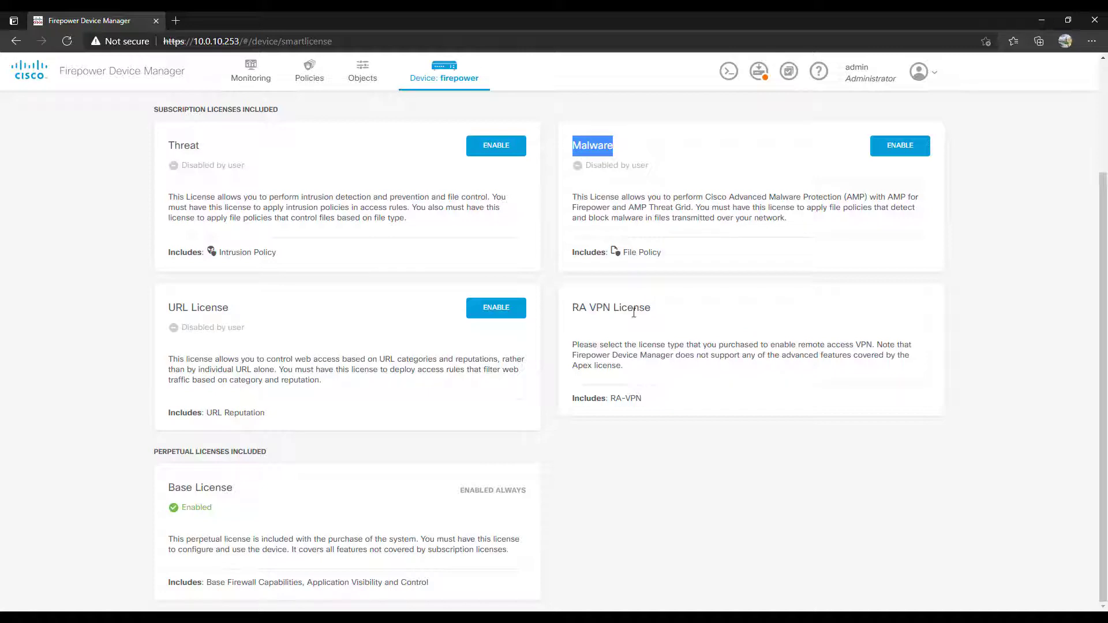
{"action": "left_click_drag", "start_coordinate": [572, 310], "coordinate": [652, 309]}
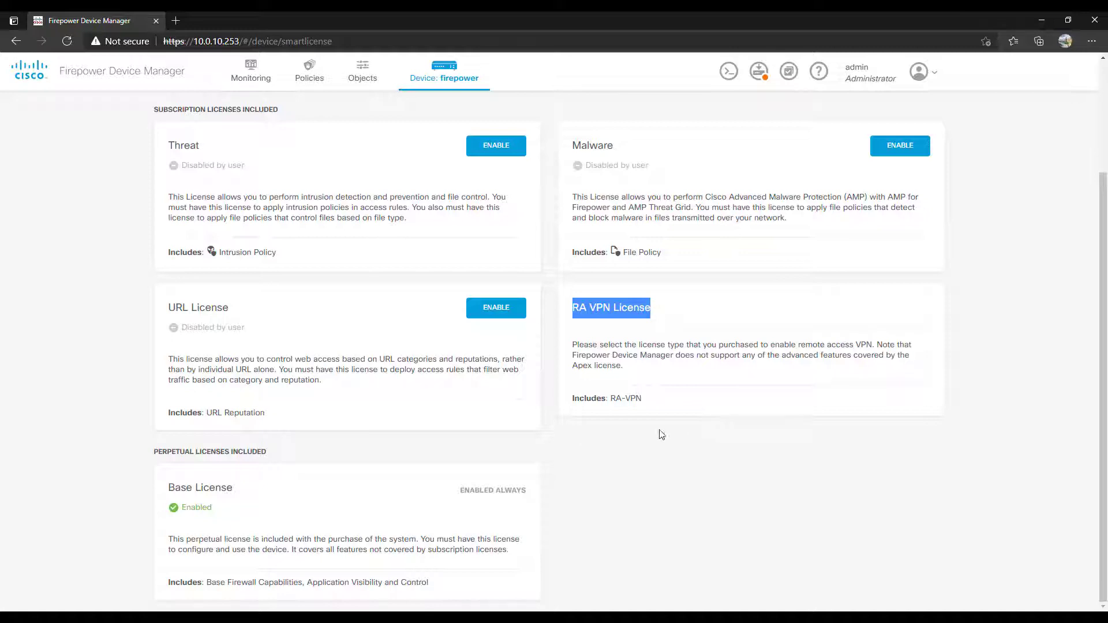
{"action": "left_click", "coordinate": [1002, 490]}
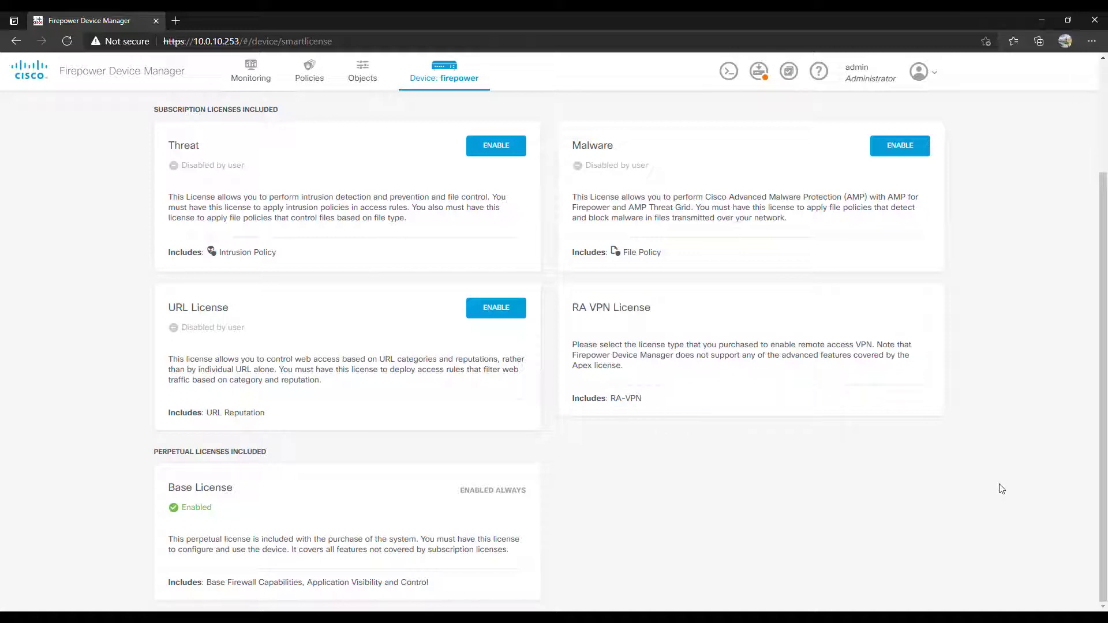
{"action": "scroll", "coordinate": [1002, 490], "scroll_direction": "up", "scroll_amount": 3}
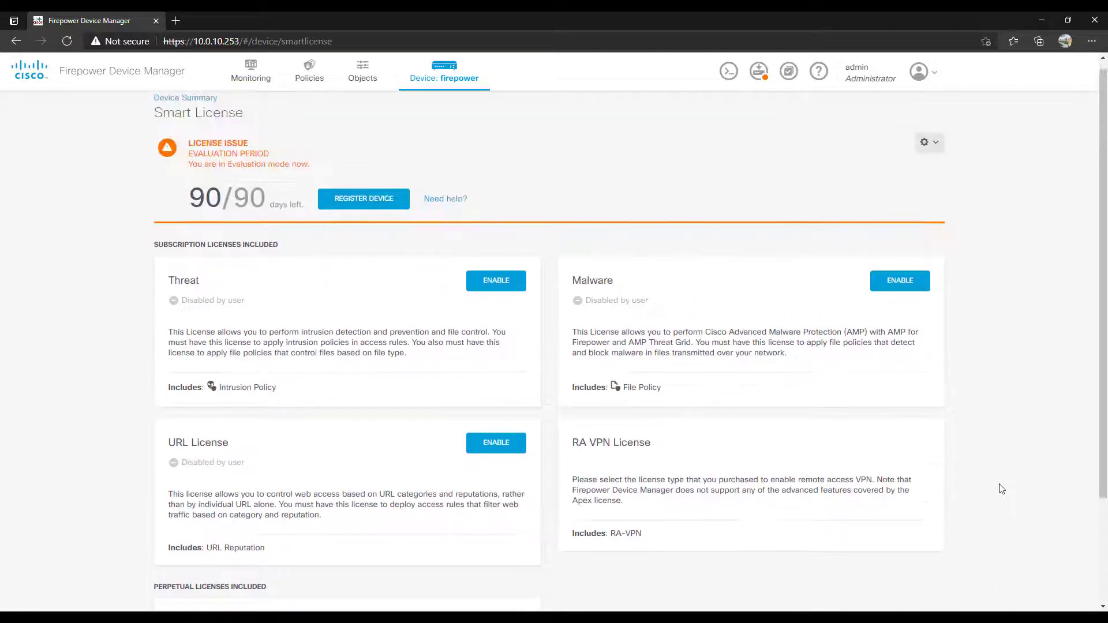
Step: View the Static Routing page from the device summary, and return to the summary without creating a route
{"action": "left_click", "coordinate": [449, 68]}
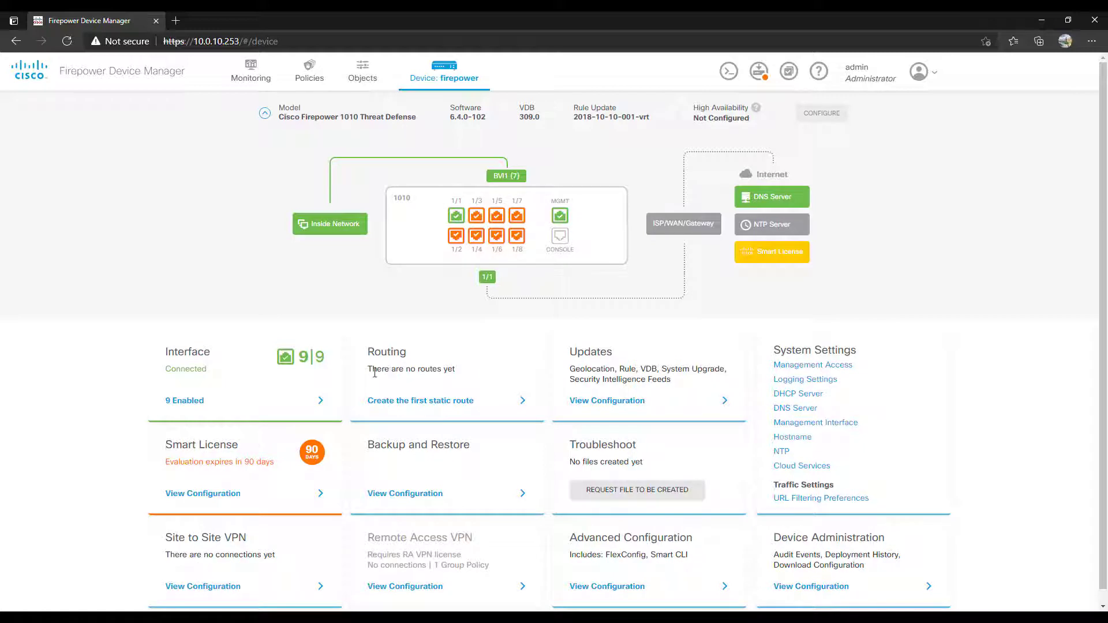
{"action": "left_click", "coordinate": [441, 407]}
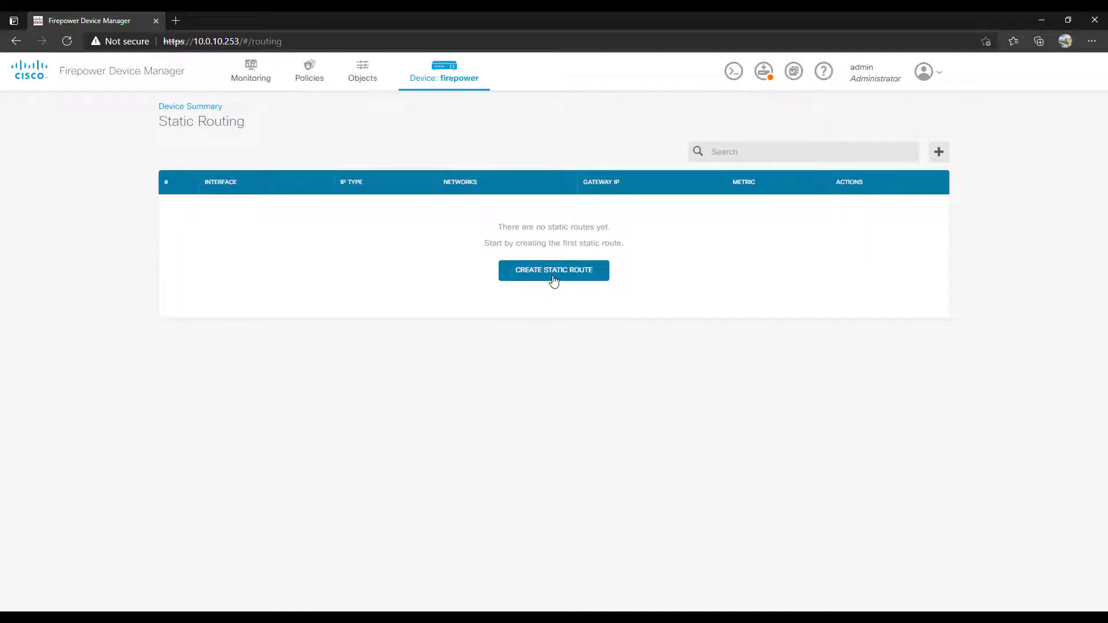
{"action": "left_click", "coordinate": [441, 75]}
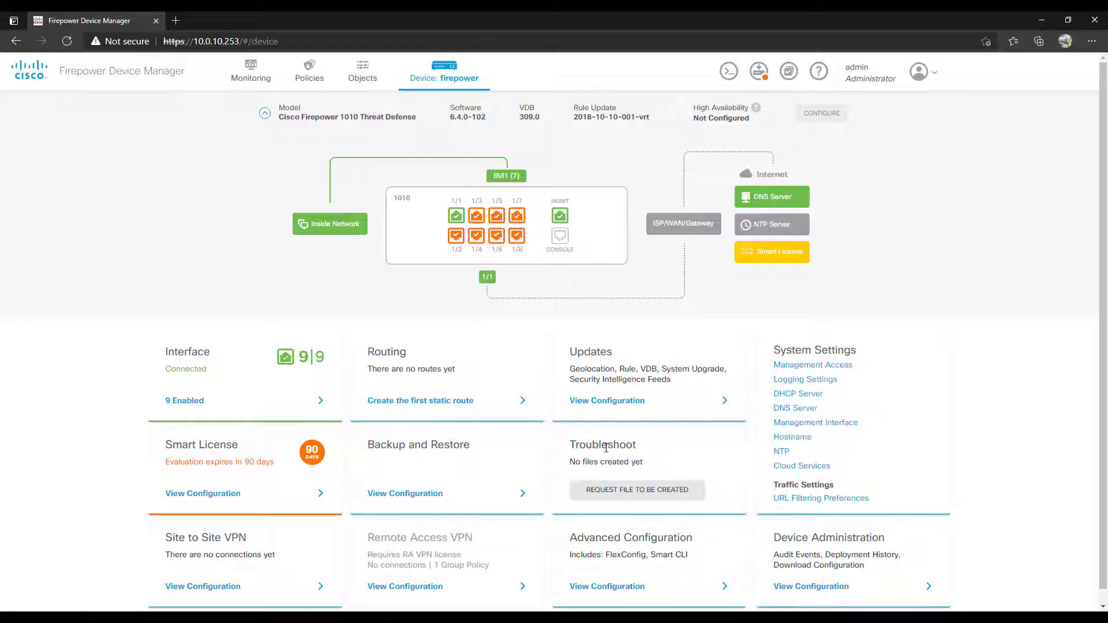
Step: Open Management Access in the system settings and examine its AAA configuration, management interface and data interface rules
{"action": "scroll", "coordinate": [519, 461], "scroll_direction": "down", "scroll_amount": 1}
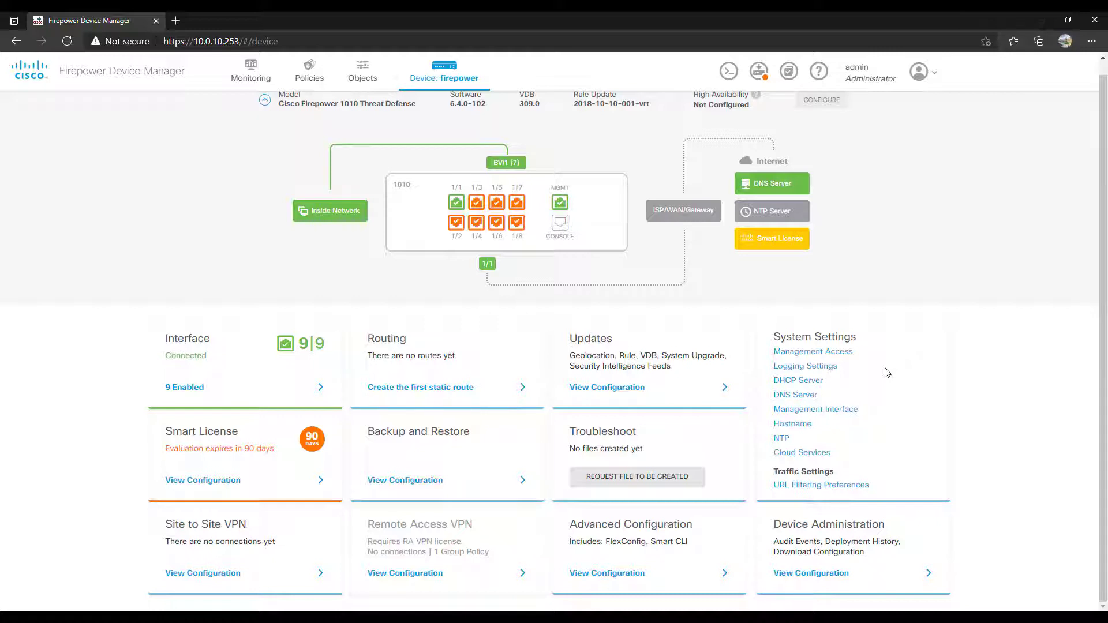
{"action": "left_click", "coordinate": [835, 353]}
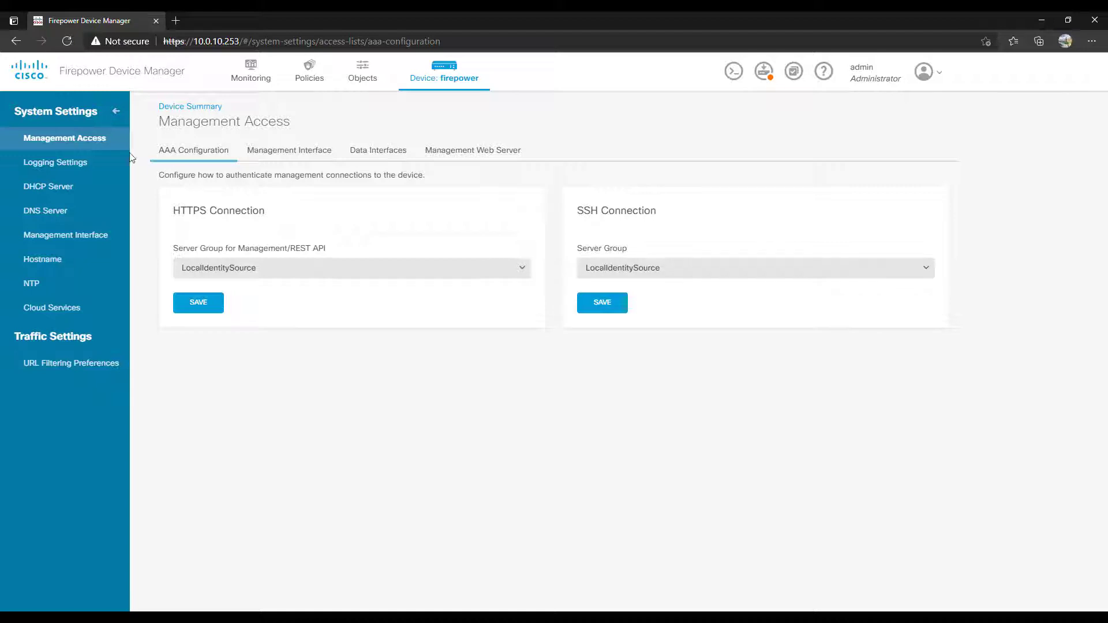
{"action": "left_click", "coordinate": [258, 157]}
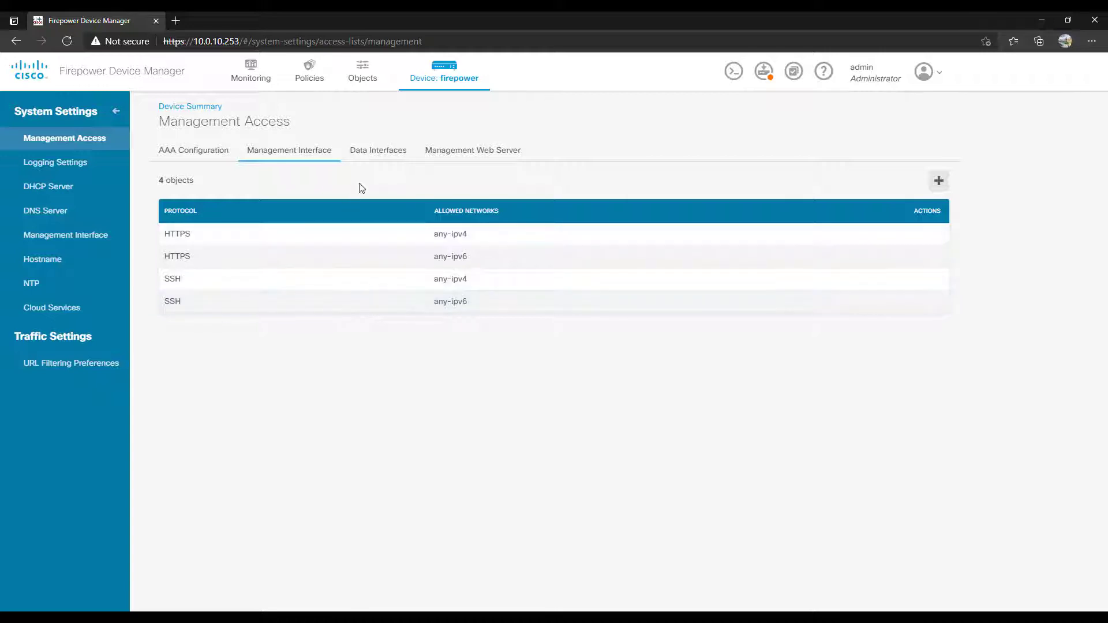
{"action": "left_click", "coordinate": [371, 156]}
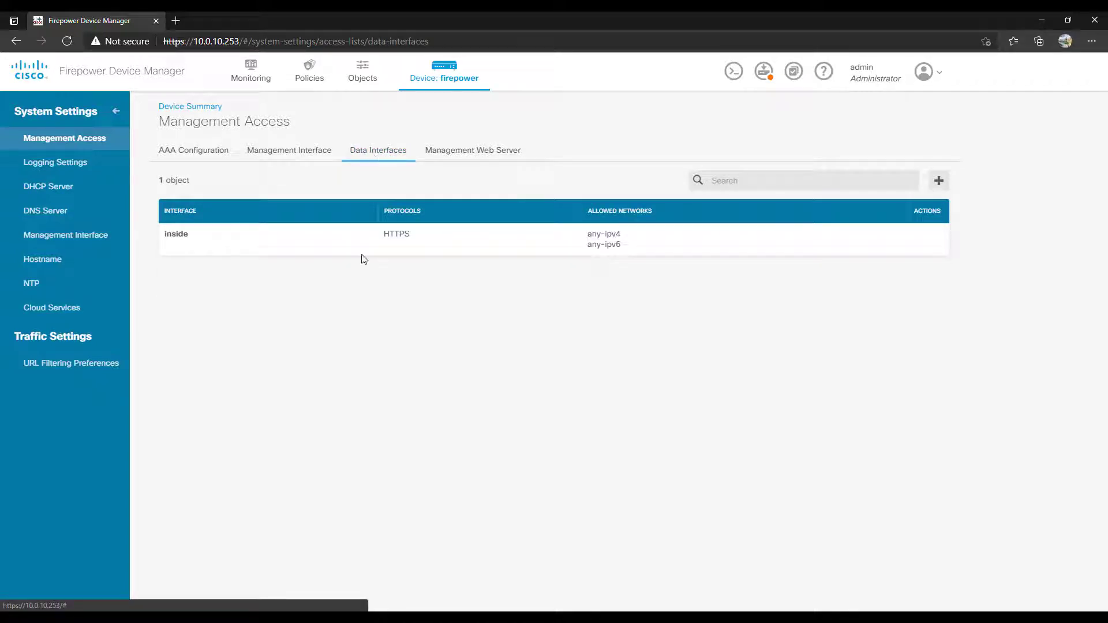
{"action": "left_click_drag", "start_coordinate": [164, 237], "coordinate": [188, 234]}
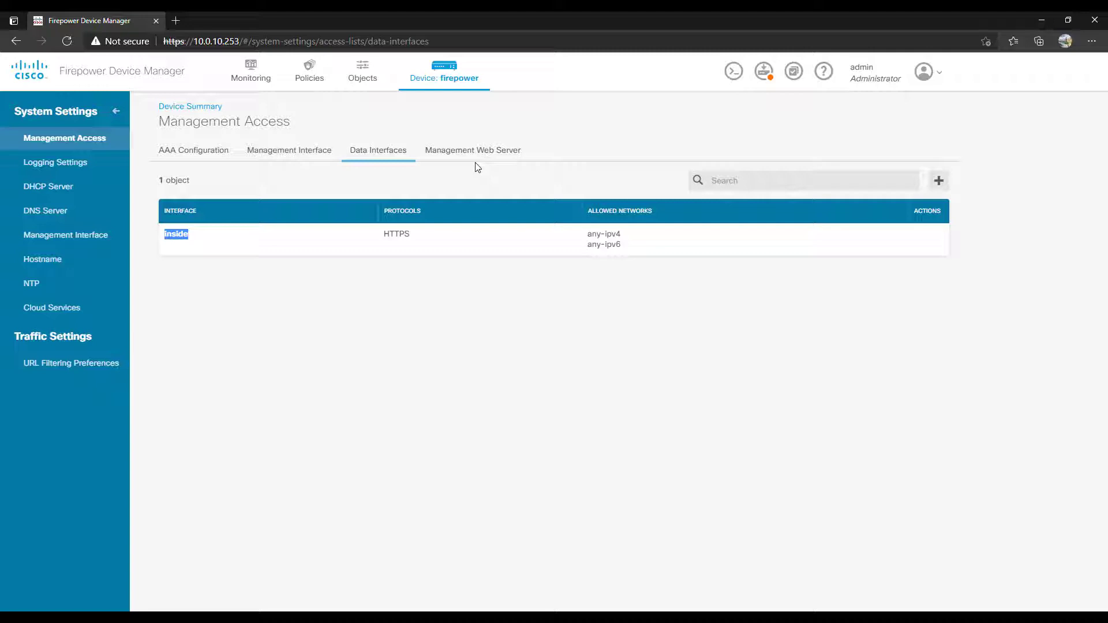
Step: Check which web server certificates are available for the management web server, keeping the current selection
{"action": "left_click", "coordinate": [460, 152]}
{"action": "left_click", "coordinate": [184, 200]}
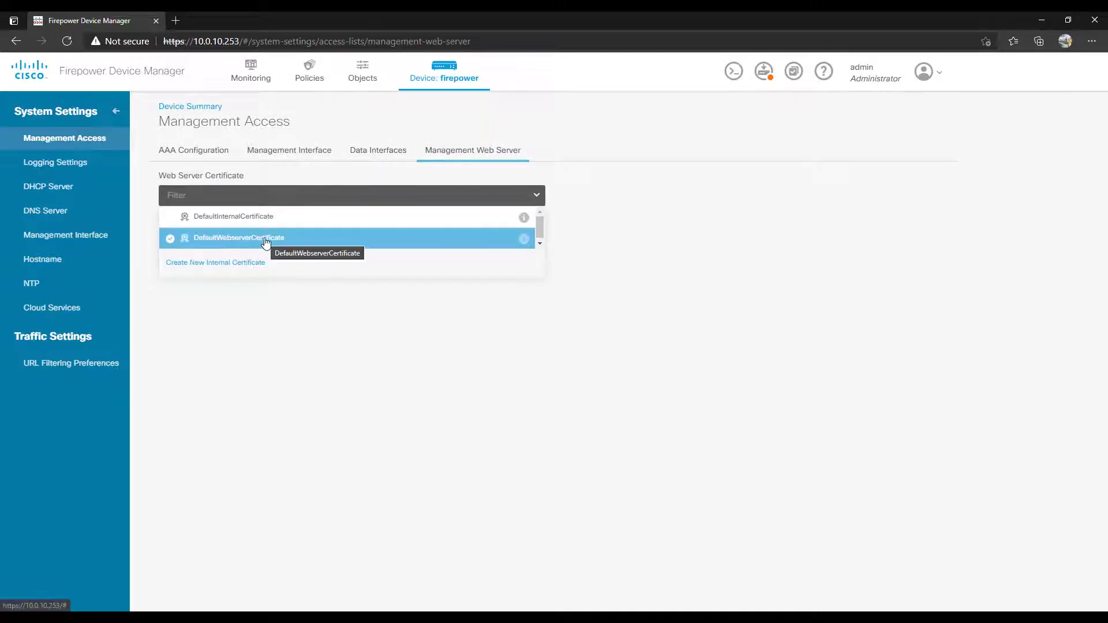
{"action": "left_click", "coordinate": [618, 252]}
Step: Turn on data logging for remote servers in Logging Settings and view the FXOS chassis syslog severity levels
{"action": "left_click", "coordinate": [45, 164]}
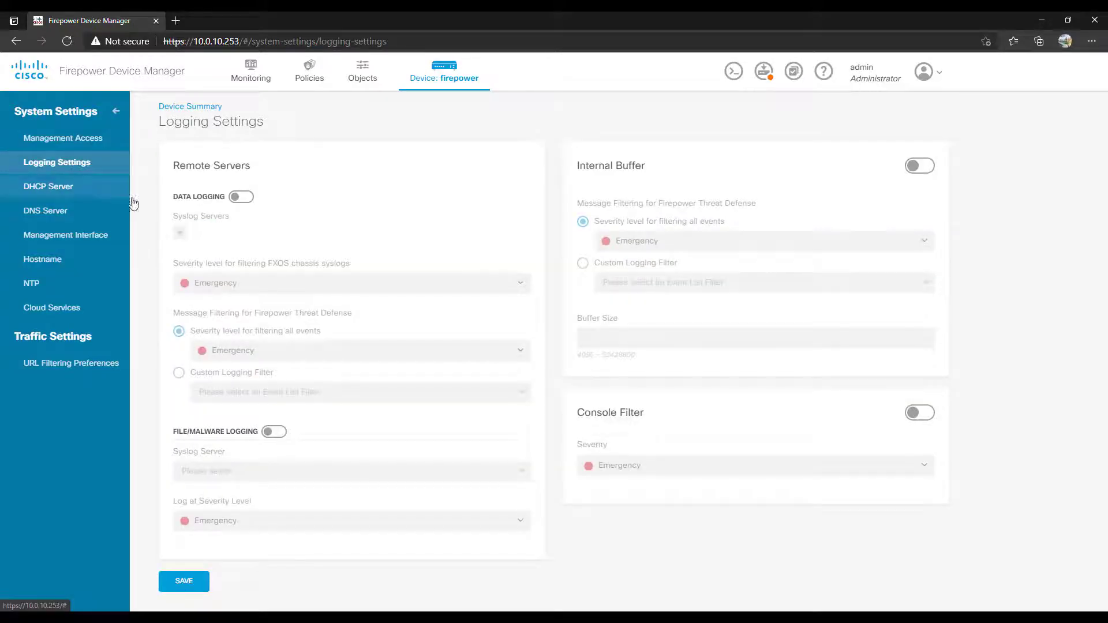
{"action": "left_click", "coordinate": [241, 197]}
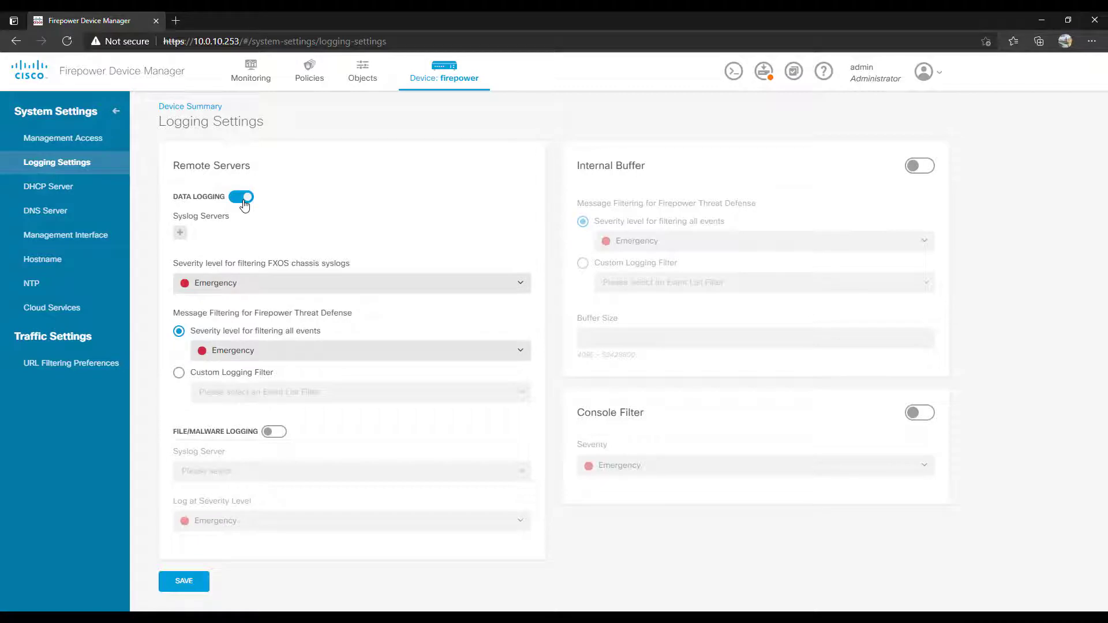
{"action": "left_click", "coordinate": [259, 290]}
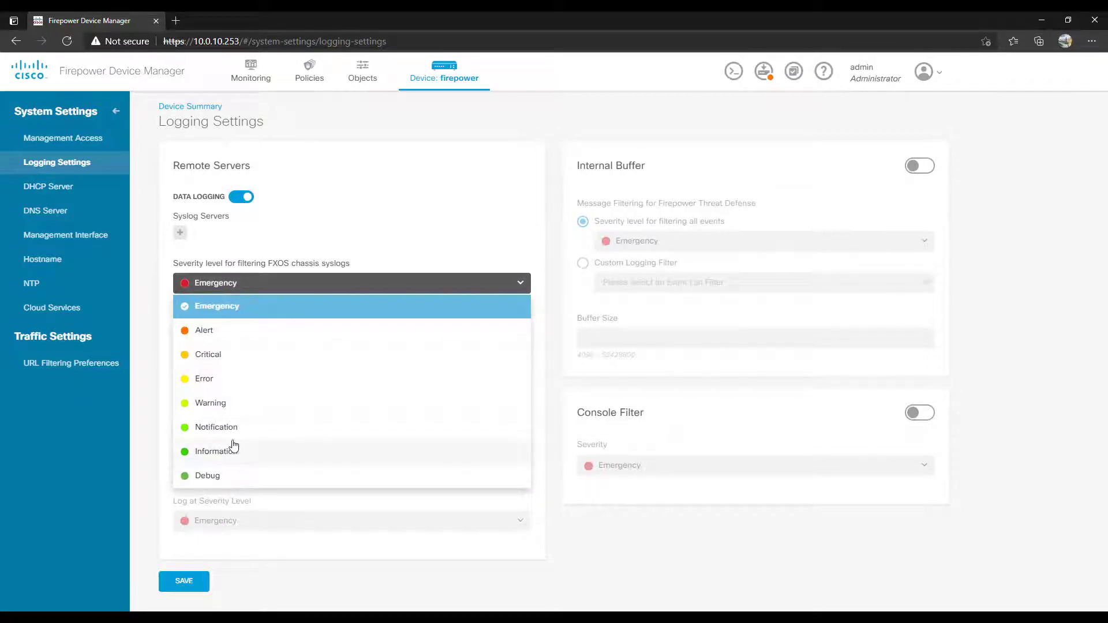
{"action": "left_click", "coordinate": [354, 263]}
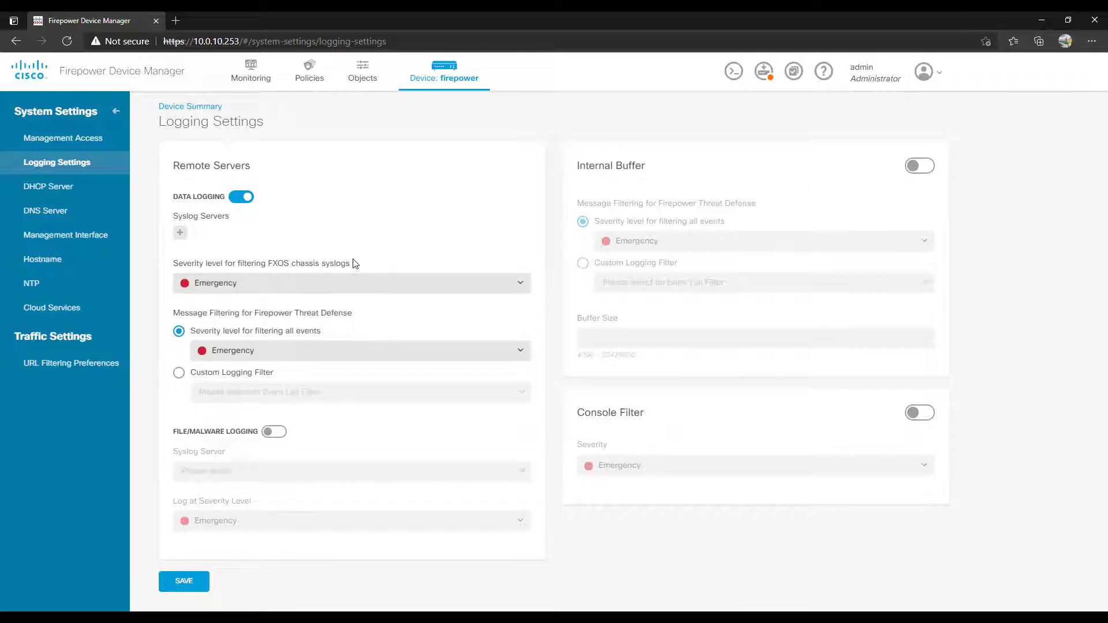
Step: Switch Firepower Threat Defense message filtering to Custom Logging Filter without choosing a filter, and turn on file/malware logging
{"action": "left_click", "coordinate": [304, 355]}
{"action": "left_click", "coordinate": [179, 373]}
{"action": "left_click", "coordinate": [260, 392]}
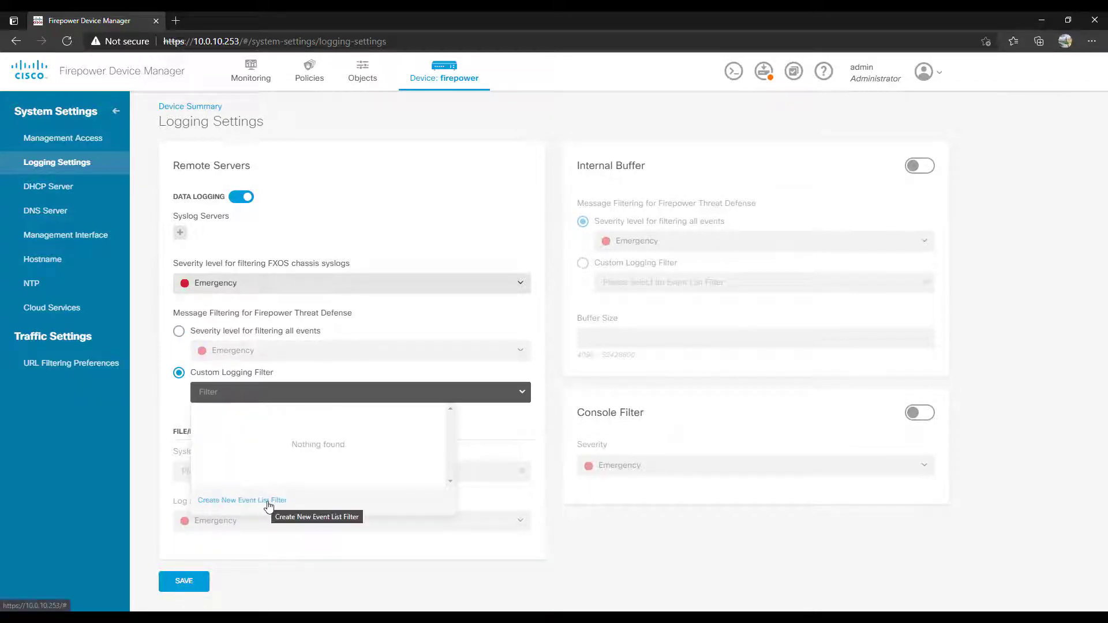
{"action": "left_click", "coordinate": [155, 404]}
{"action": "left_click", "coordinate": [272, 435]}
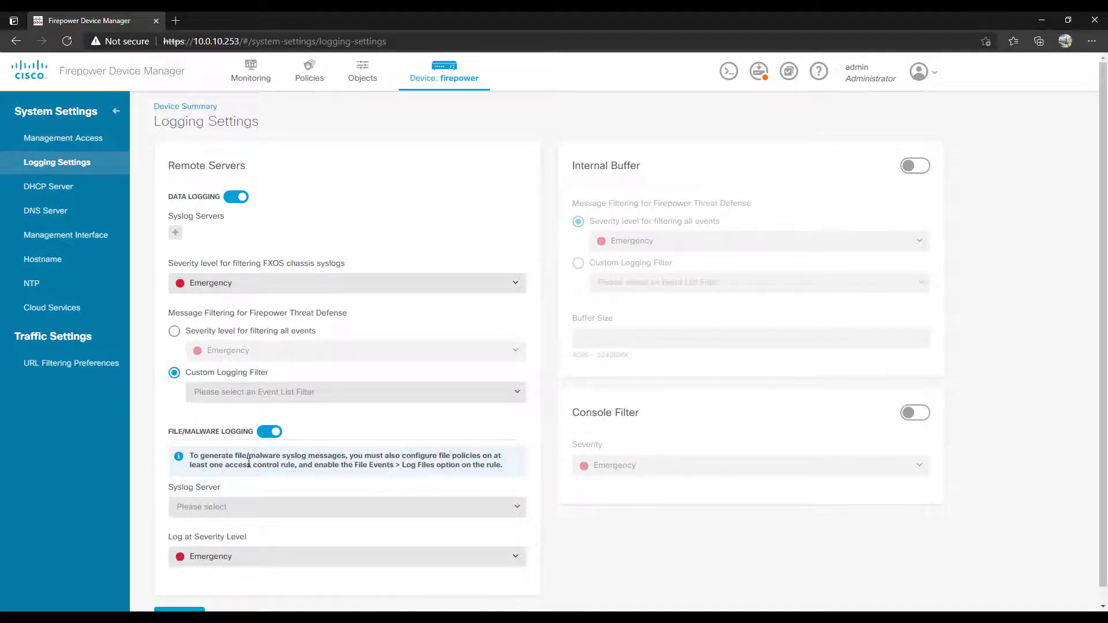
Step: Check which syslog servers can be chosen for file/malware logging, without selecting or adding one
{"action": "left_click", "coordinate": [323, 506]}
{"action": "left_click", "coordinate": [537, 532]}
{"action": "scroll", "coordinate": [470, 485], "scroll_direction": "down", "scroll_amount": 1}
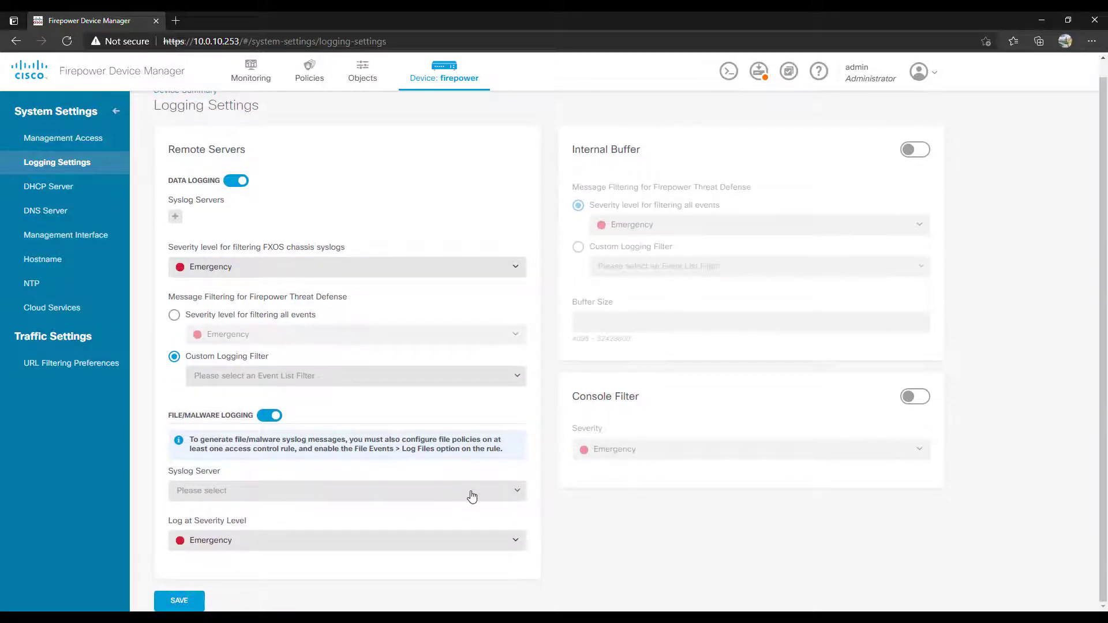
{"action": "left_click", "coordinate": [516, 493]}
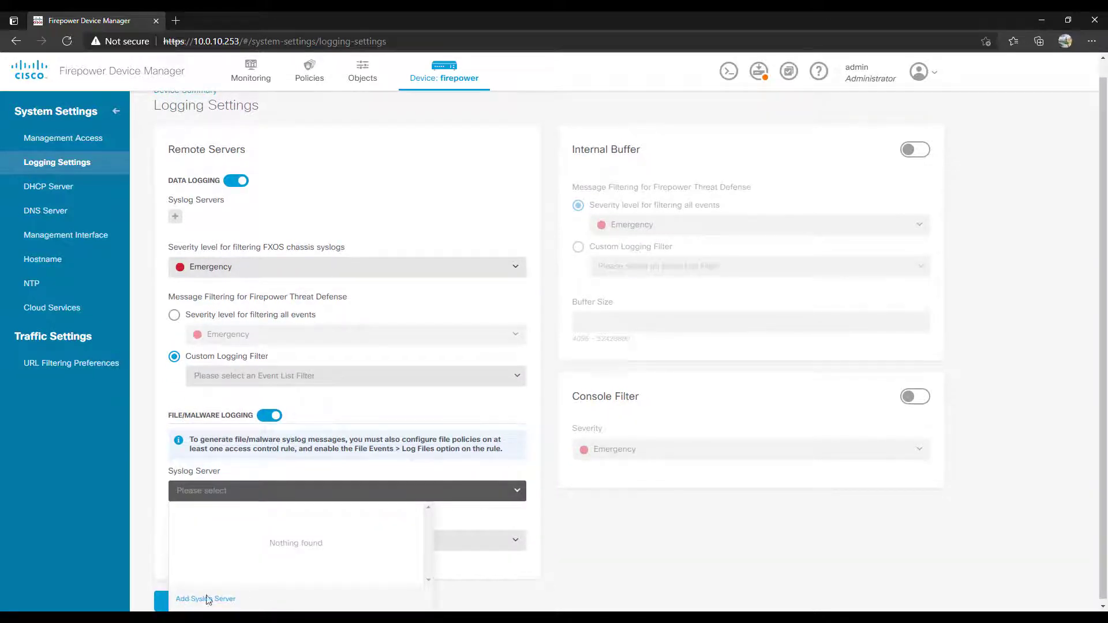
{"action": "left_click", "coordinate": [582, 563]}
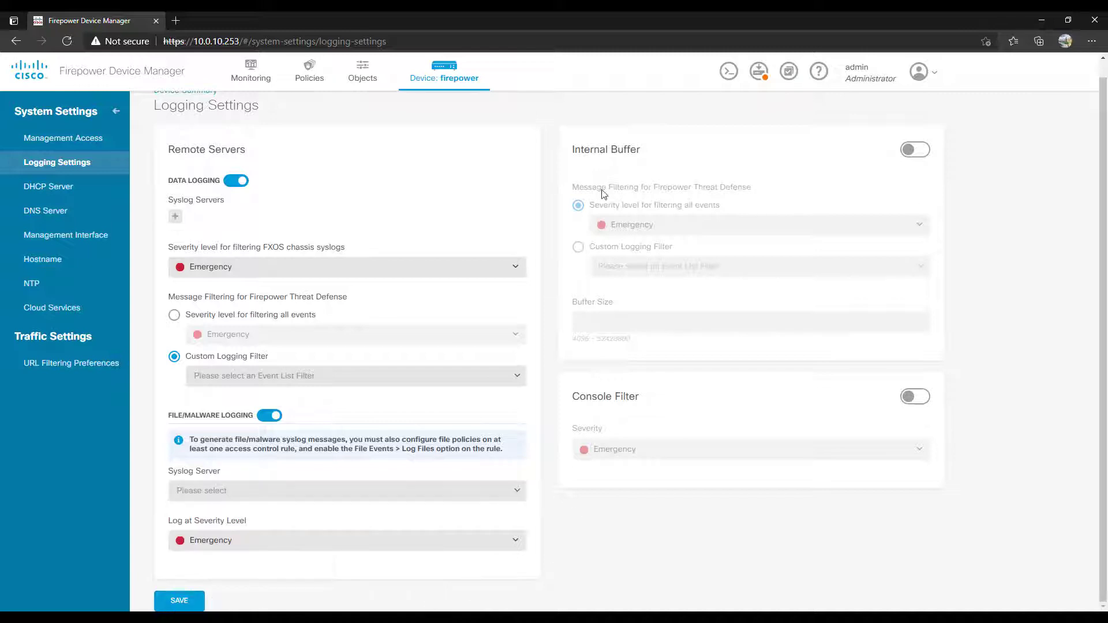
Step: Turn on the internal buffer to examine its allowed buffer size range, and switch the console filter on and back off
{"action": "left_click", "coordinate": [929, 150]}
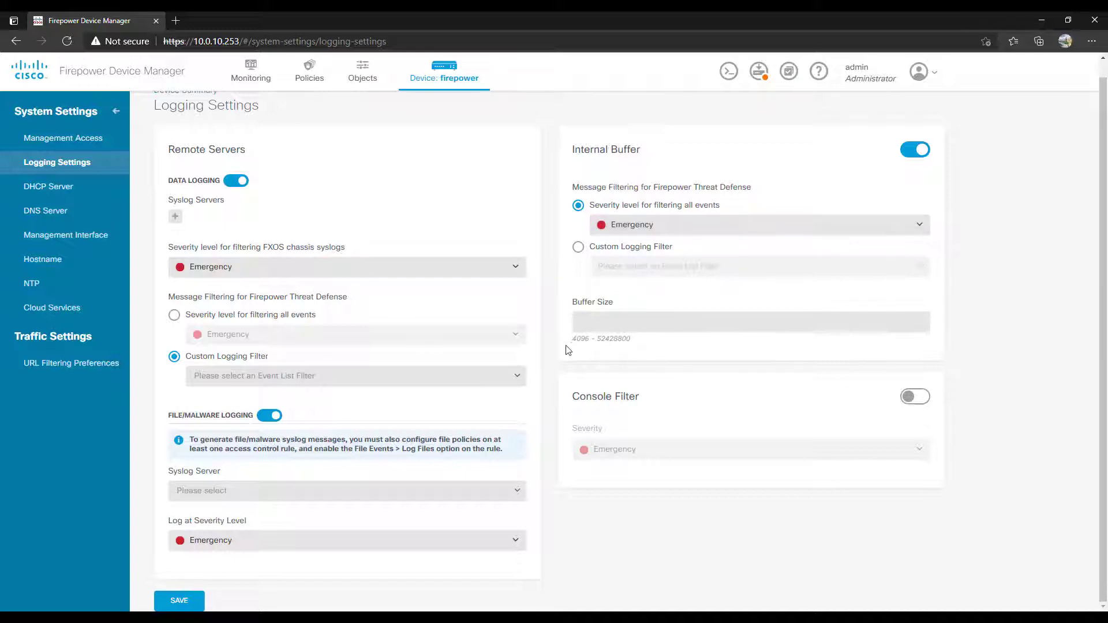
{"action": "left_click_drag", "start_coordinate": [571, 339], "coordinate": [637, 343]}
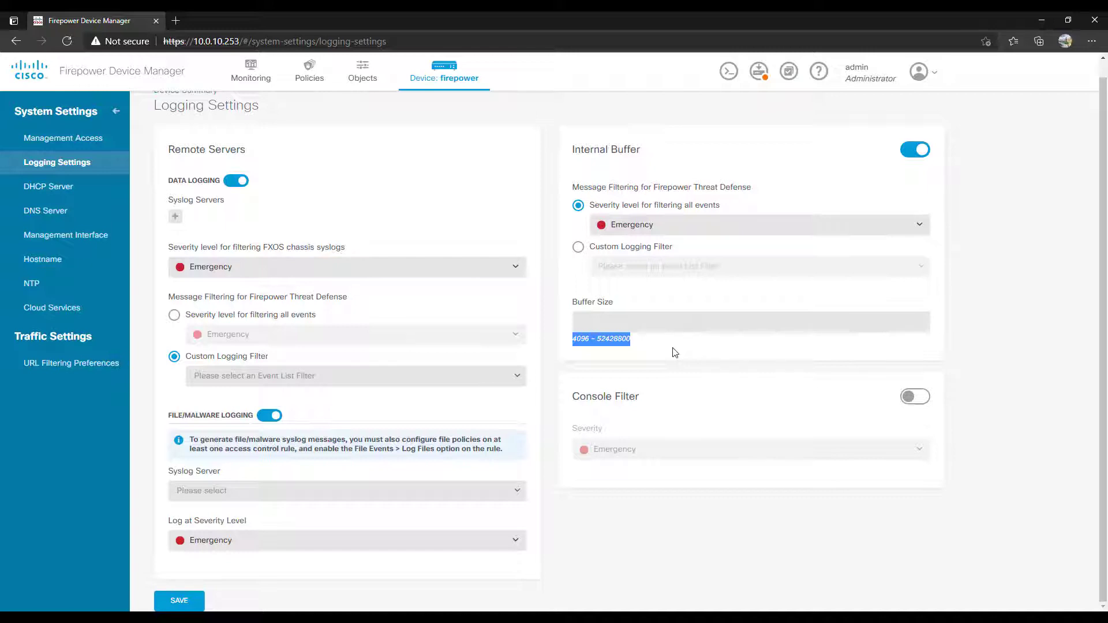
{"action": "left_click", "coordinate": [916, 400]}
{"action": "left_click", "coordinate": [920, 401]}
Step: Turn off the internal buffer, data logging and file/malware logging in Logging Settings
{"action": "left_click", "coordinate": [921, 153]}
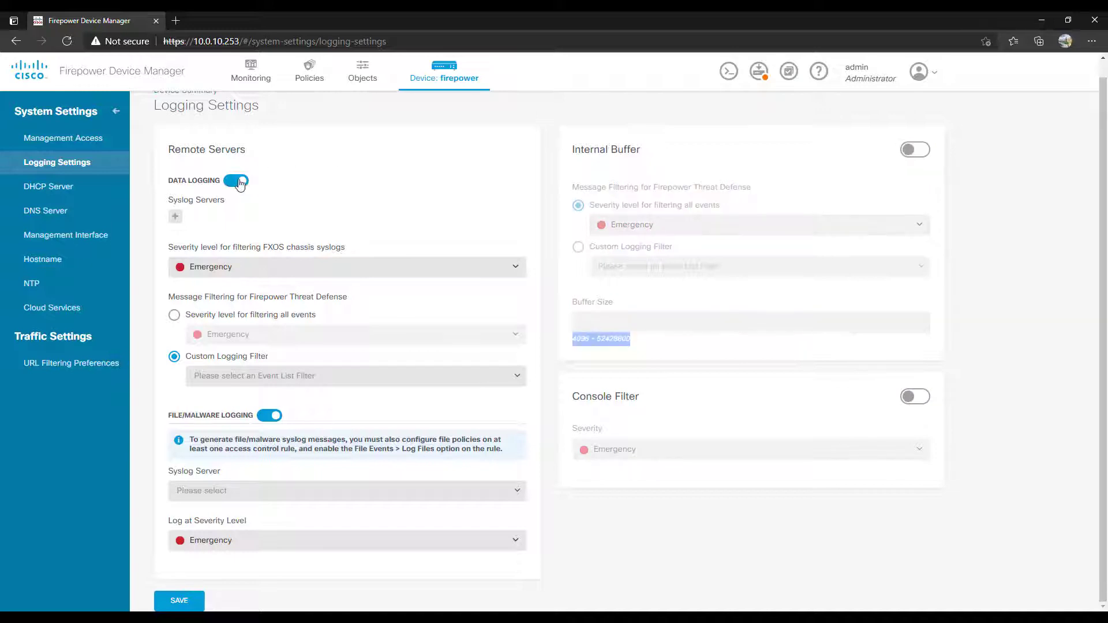
{"action": "left_click", "coordinate": [238, 182]}
{"action": "left_click", "coordinate": [253, 417]}
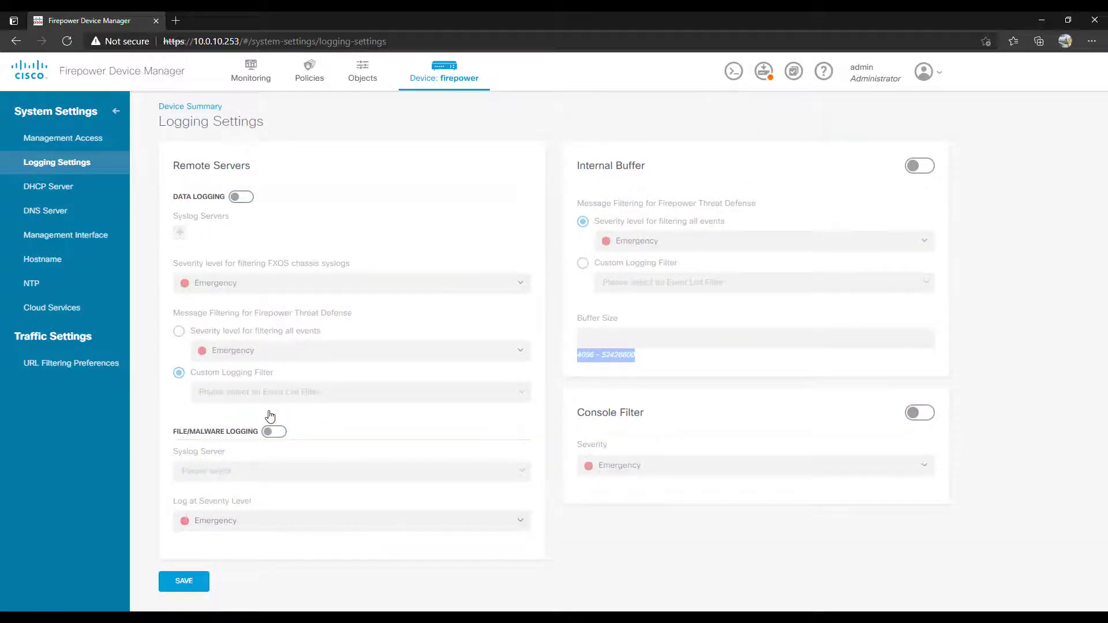
Step: View the DHCP server list, and save the management interface's DNS group as CiscoUmbrellaDNSServerGroup in the DNS Server settings
{"action": "left_click", "coordinate": [54, 194]}
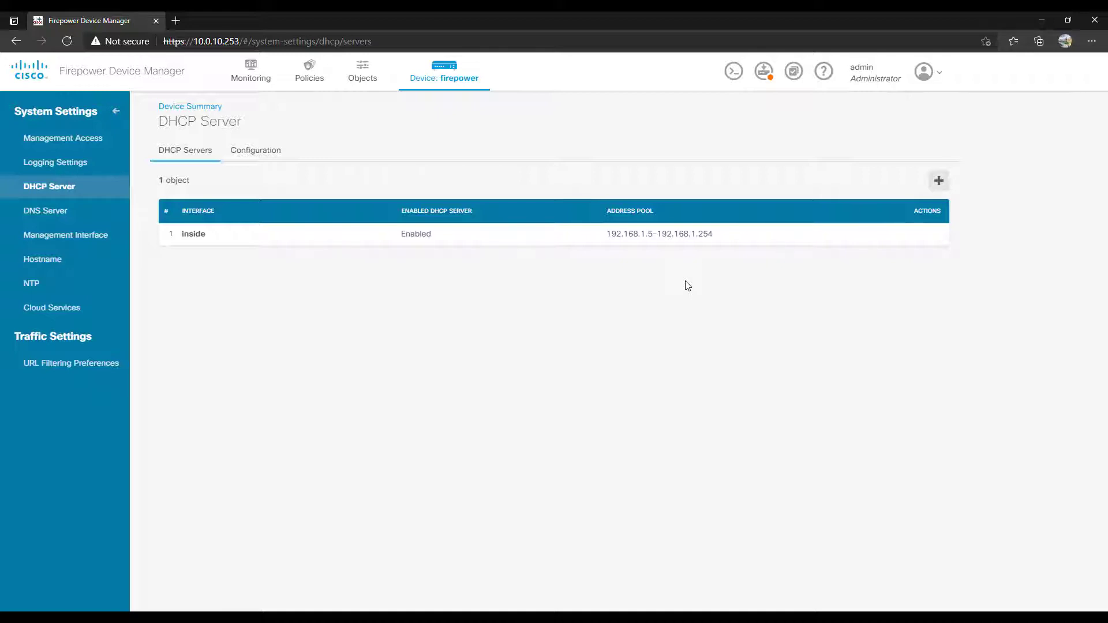
{"action": "left_click", "coordinate": [43, 212]}
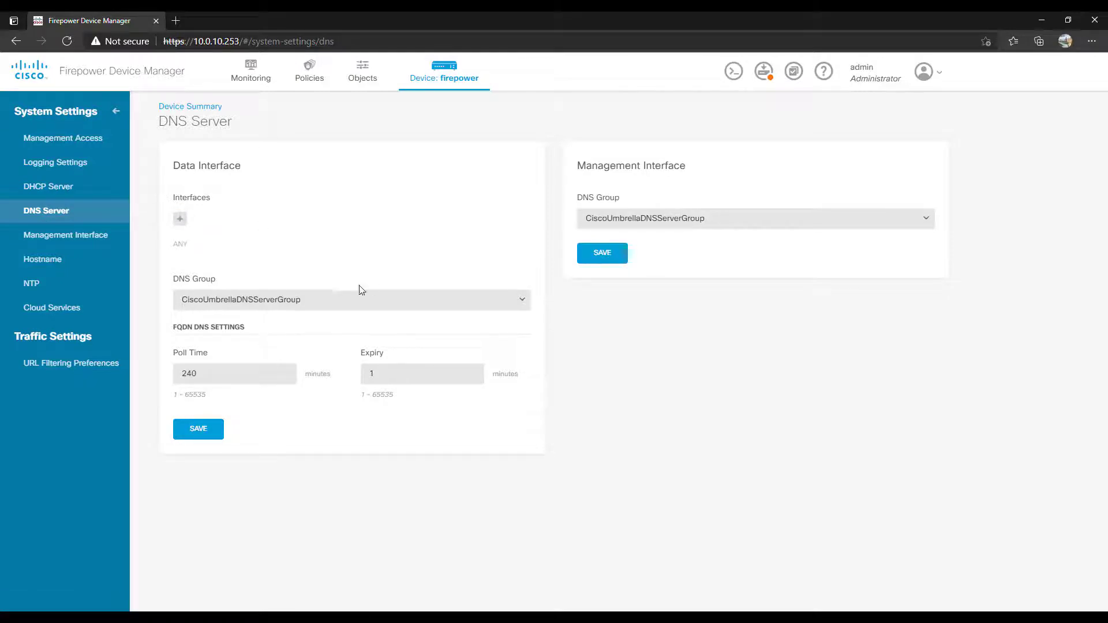
{"action": "left_click", "coordinate": [592, 256]}
Step: Examine the Management Interface settings, covering the management gateway choice, the IPv4 address and gateway, and the IPv6 configuration
{"action": "left_click", "coordinate": [76, 242]}
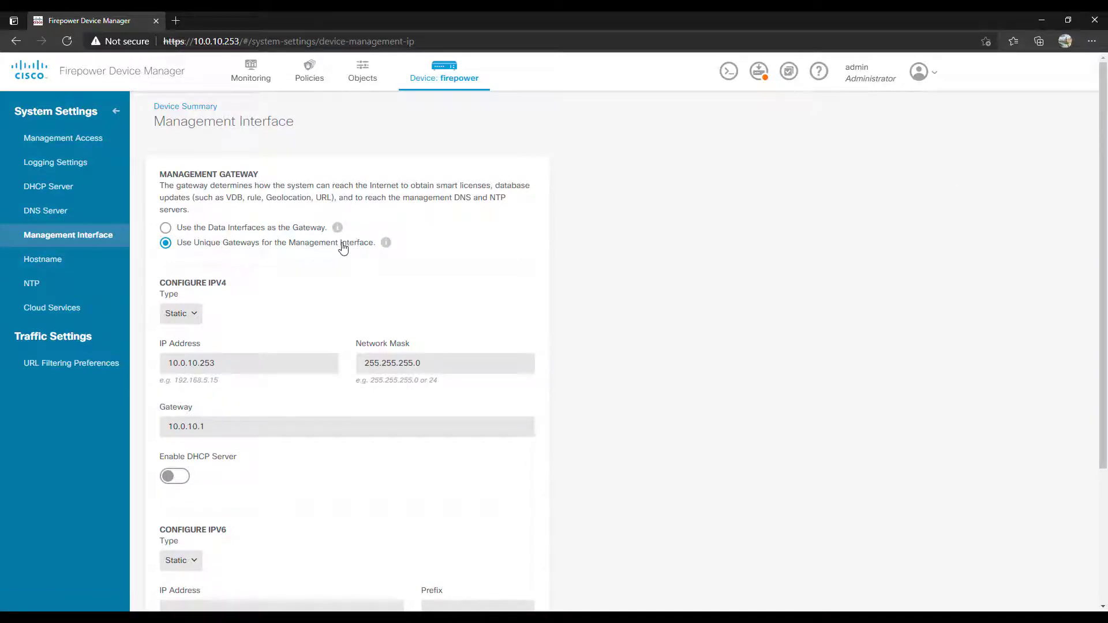
{"action": "double_click", "coordinate": [247, 373]}
{"action": "left_click", "coordinate": [277, 365]}
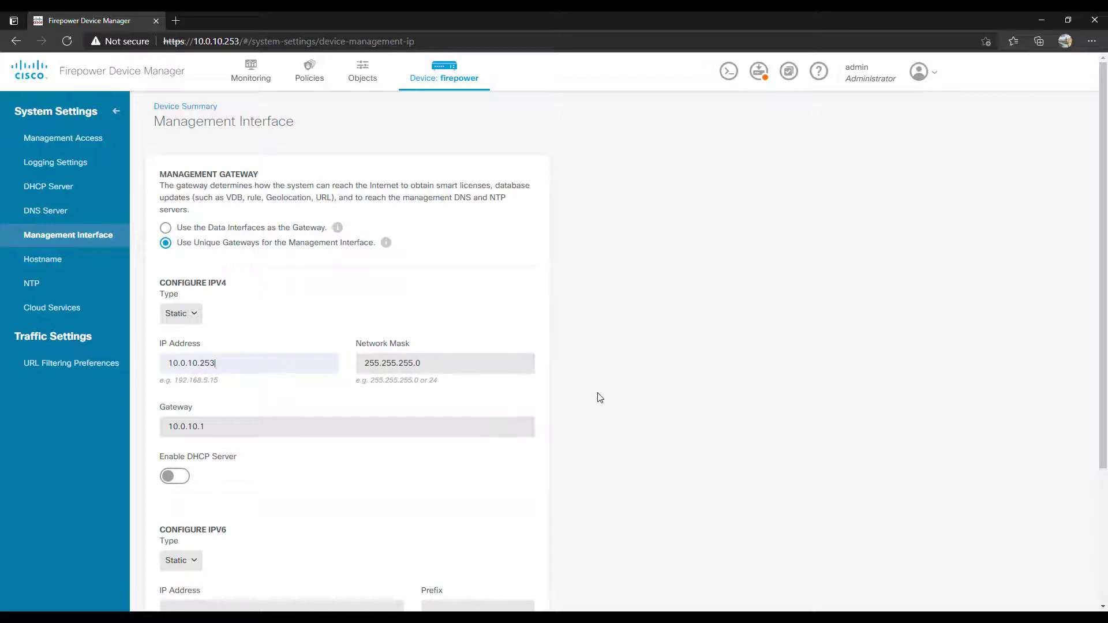
{"action": "left_click", "coordinate": [590, 399]}
{"action": "left_click_drag", "start_coordinate": [222, 429], "coordinate": [97, 429]}
{"action": "left_click", "coordinate": [583, 426]}
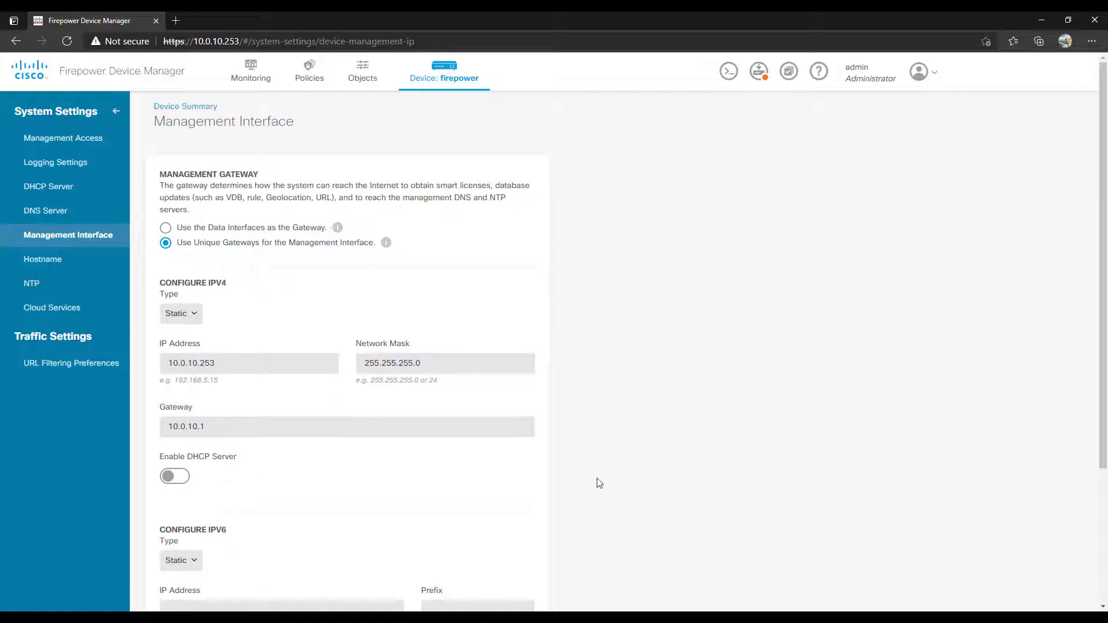
{"action": "scroll", "coordinate": [614, 470], "scroll_direction": "down", "scroll_amount": 3}
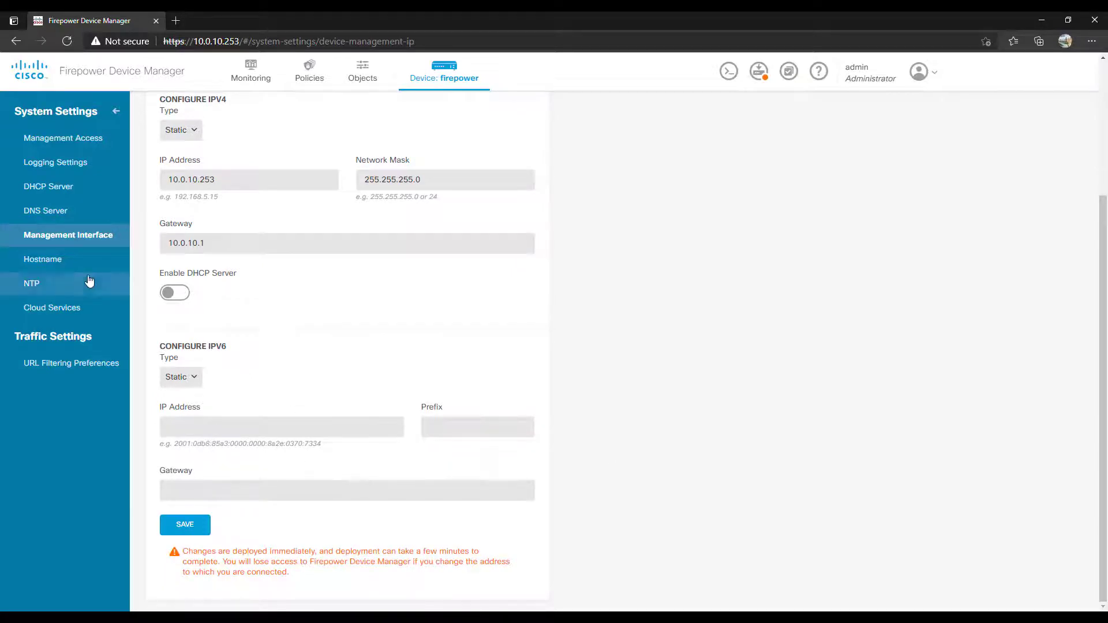
Step: Set the firewall hostname to ntrfp1.ntraas.local and save it
{"action": "left_click", "coordinate": [55, 265]}
{"action": "left_click", "coordinate": [213, 163]}
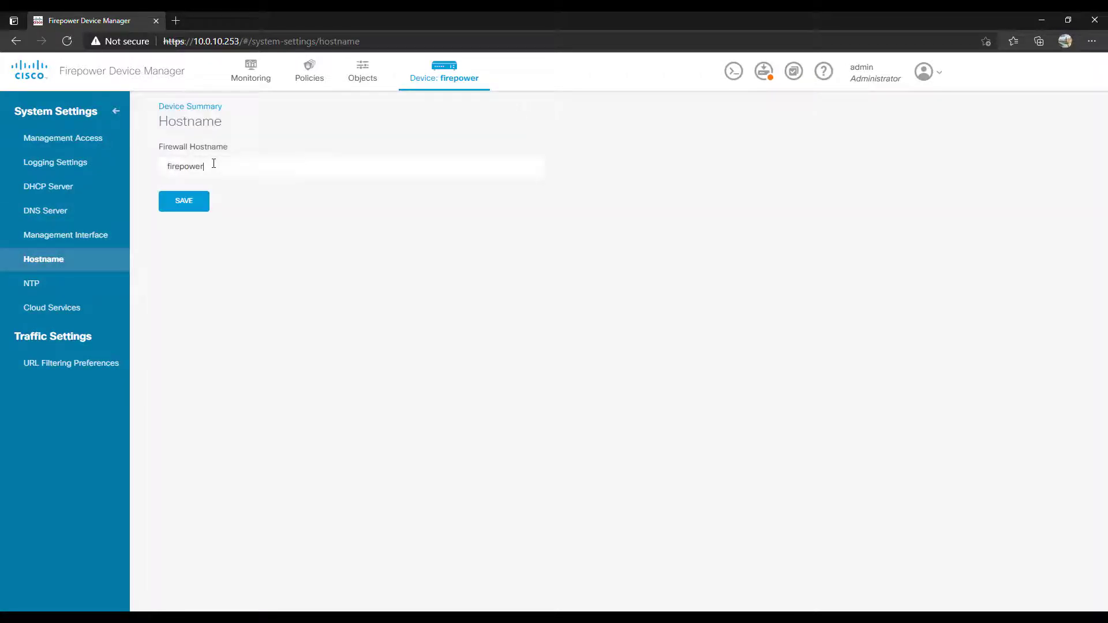
{"action": "left_click_drag", "start_coordinate": [218, 164], "coordinate": [139, 161]}
{"action": "type", "text": "ntrfp1.ntraas.local"}
{"action": "left_click", "coordinate": [185, 203]}
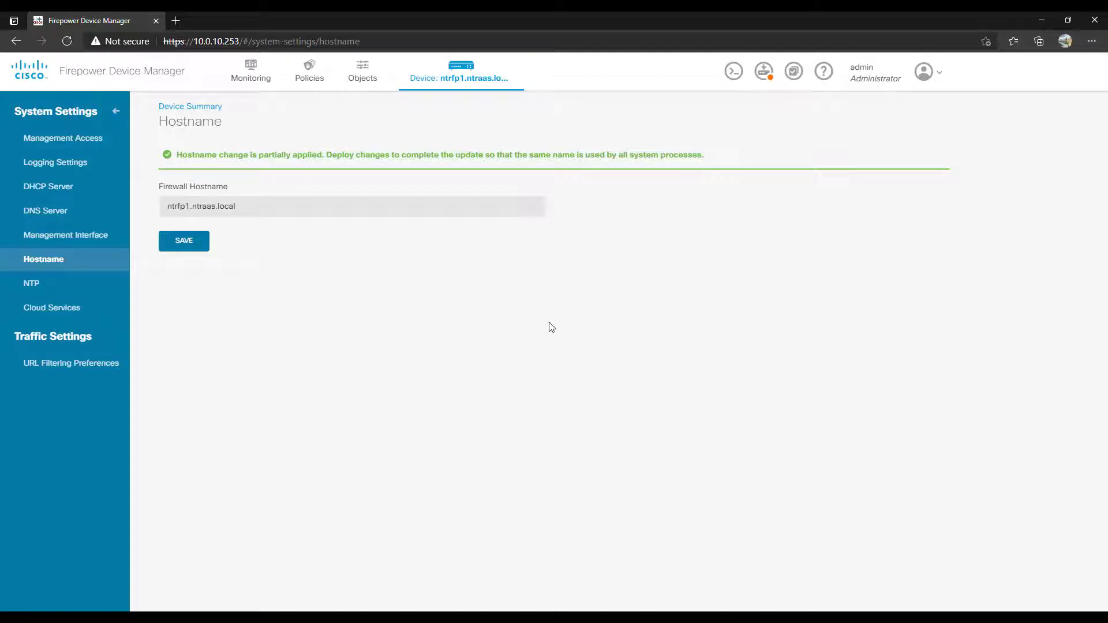
Step: Open the pending changes awaiting deployment and read through the differences between the deployed and pending versions
{"action": "left_click", "coordinate": [762, 82]}
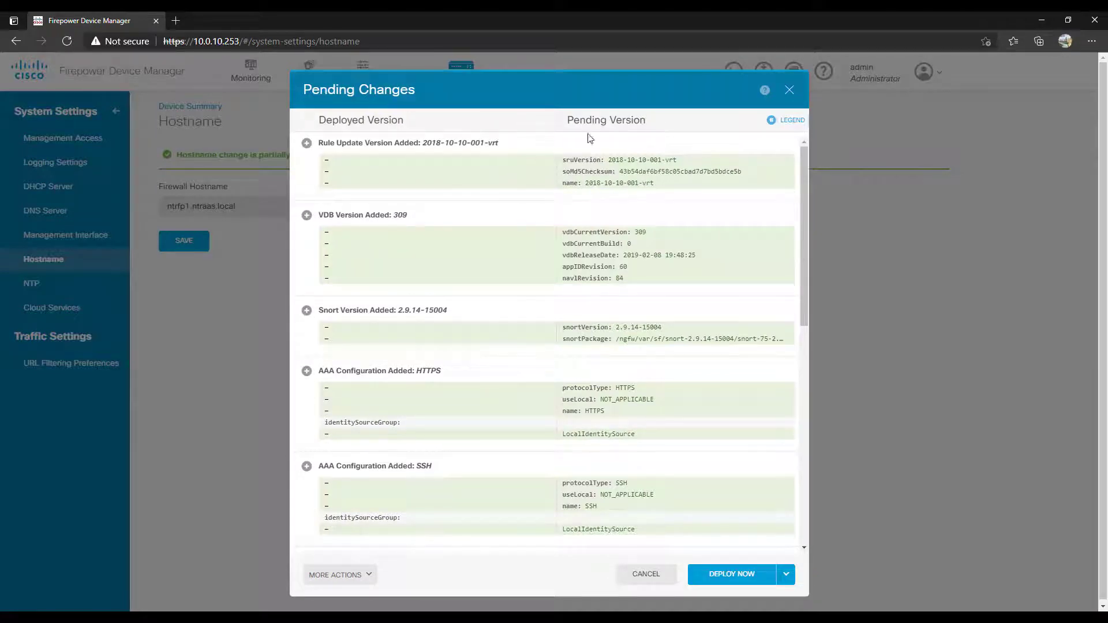
{"action": "scroll", "coordinate": [591, 153], "scroll_direction": "down", "scroll_amount": 2}
{"action": "scroll", "coordinate": [590, 153], "scroll_direction": "down", "scroll_amount": 10}
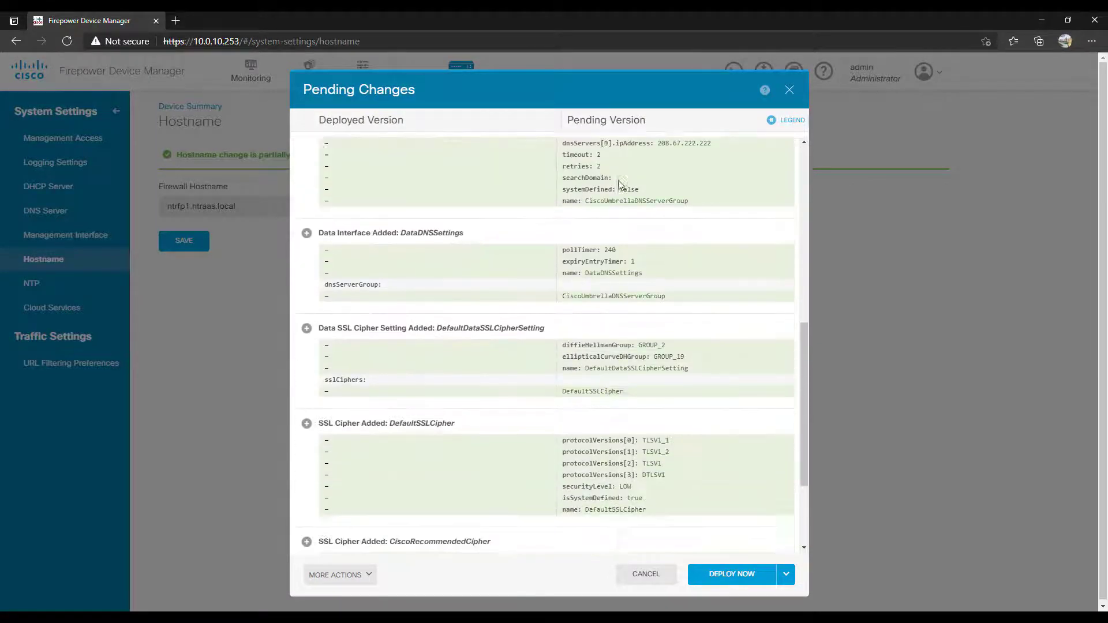
{"action": "scroll", "coordinate": [624, 331], "scroll_direction": "down", "scroll_amount": 20}
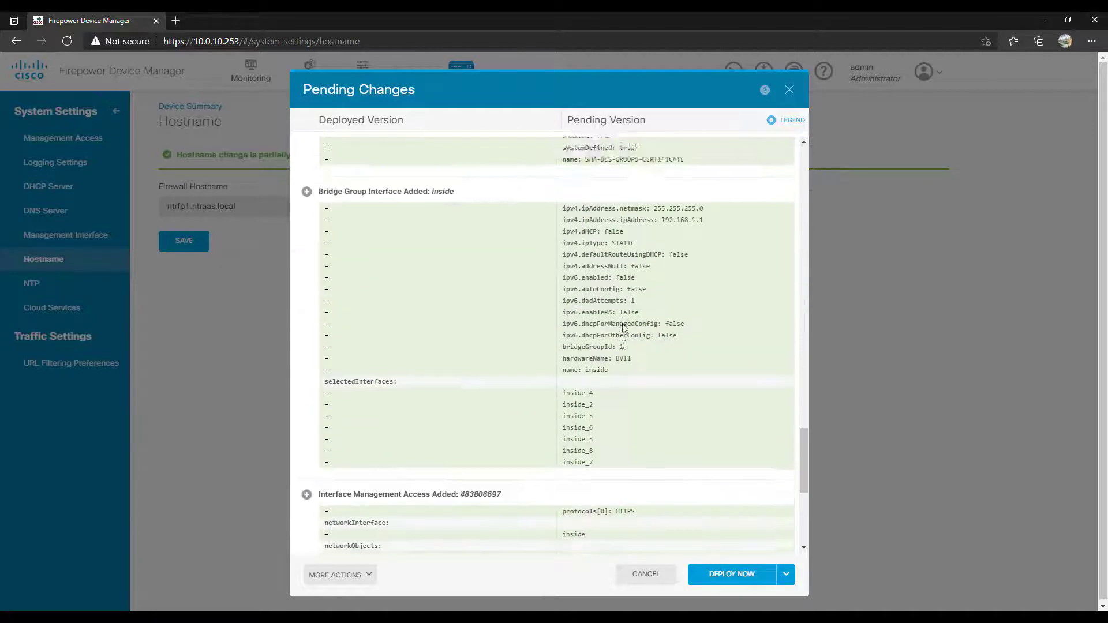
{"action": "scroll", "coordinate": [624, 327], "scroll_direction": "down", "scroll_amount": 20}
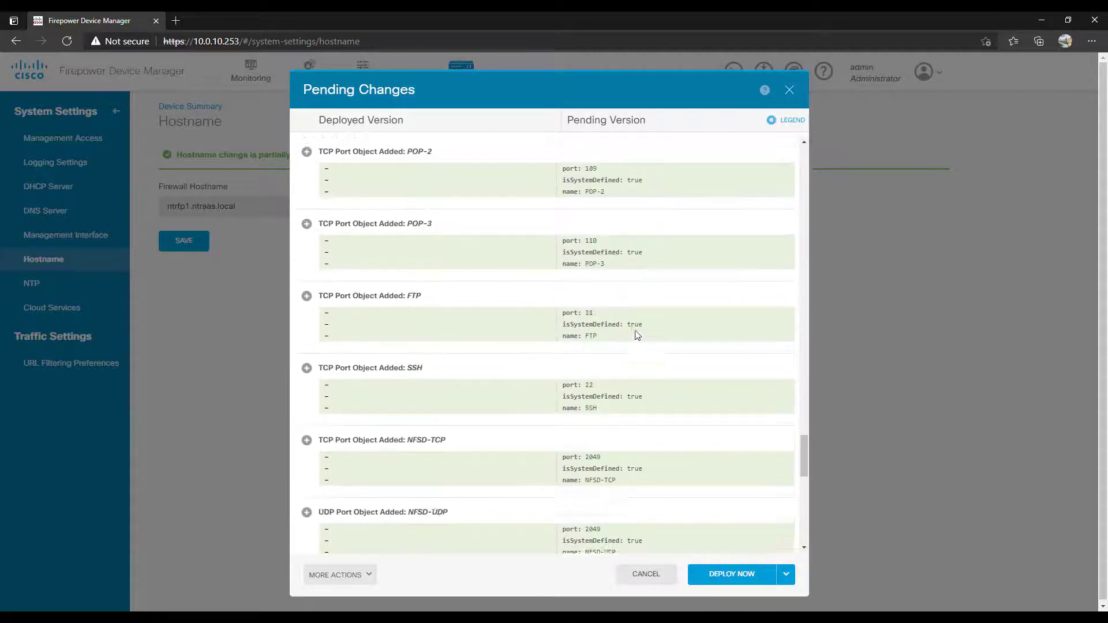
{"action": "scroll", "coordinate": [634, 317], "scroll_direction": "down", "scroll_amount": 20}
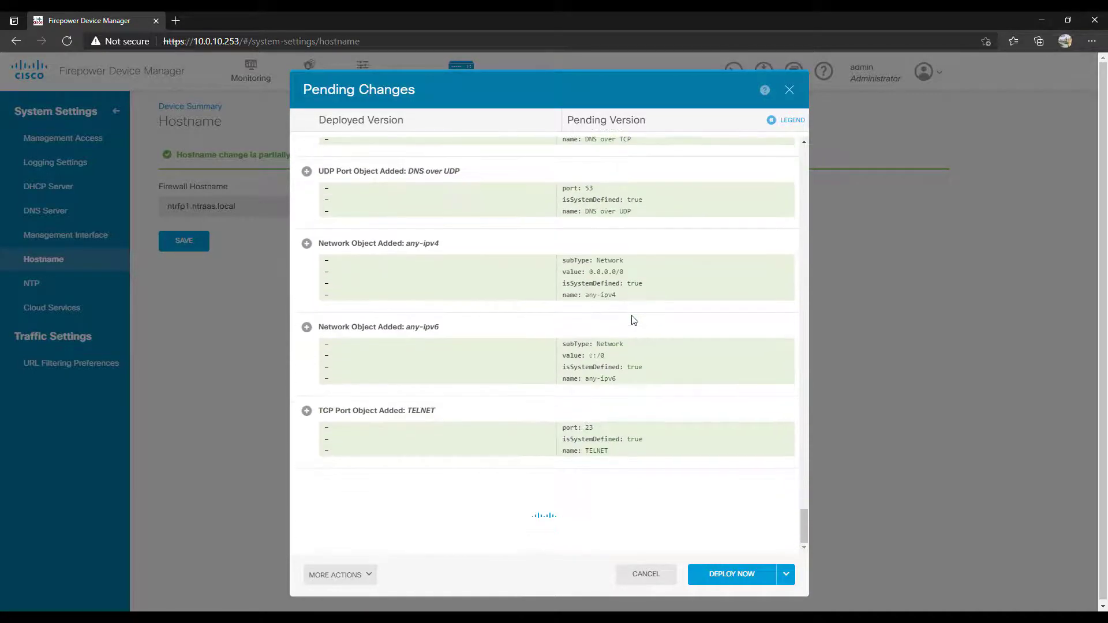
Step: Check the additional actions and deployment options for the pending changes, and close the dialog without deploying
{"action": "left_click", "coordinate": [366, 578]}
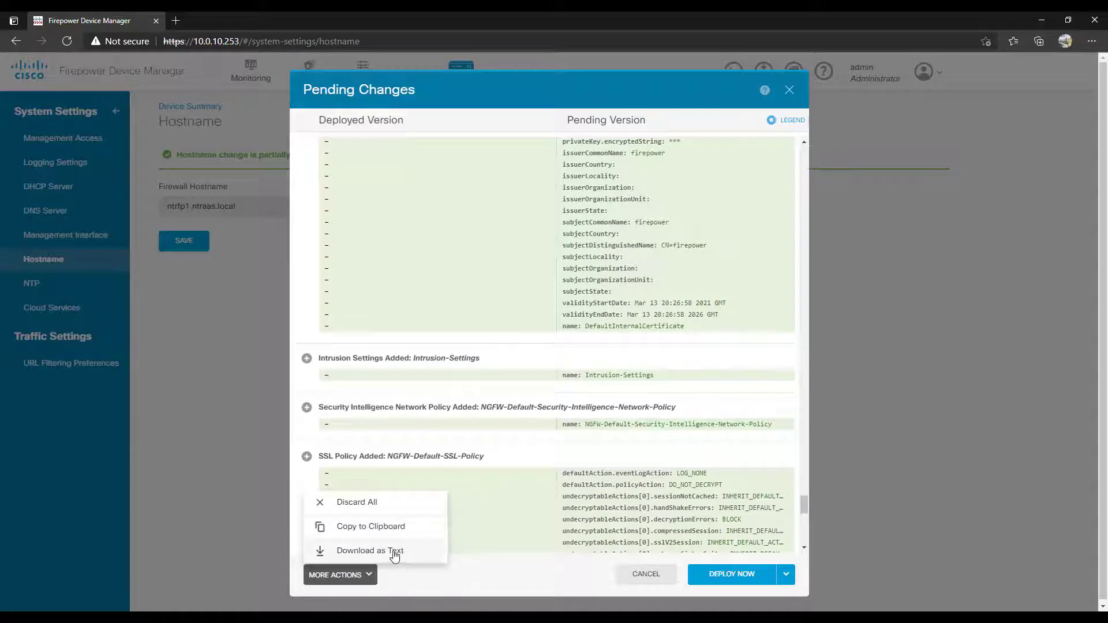
{"action": "left_click", "coordinate": [502, 583]}
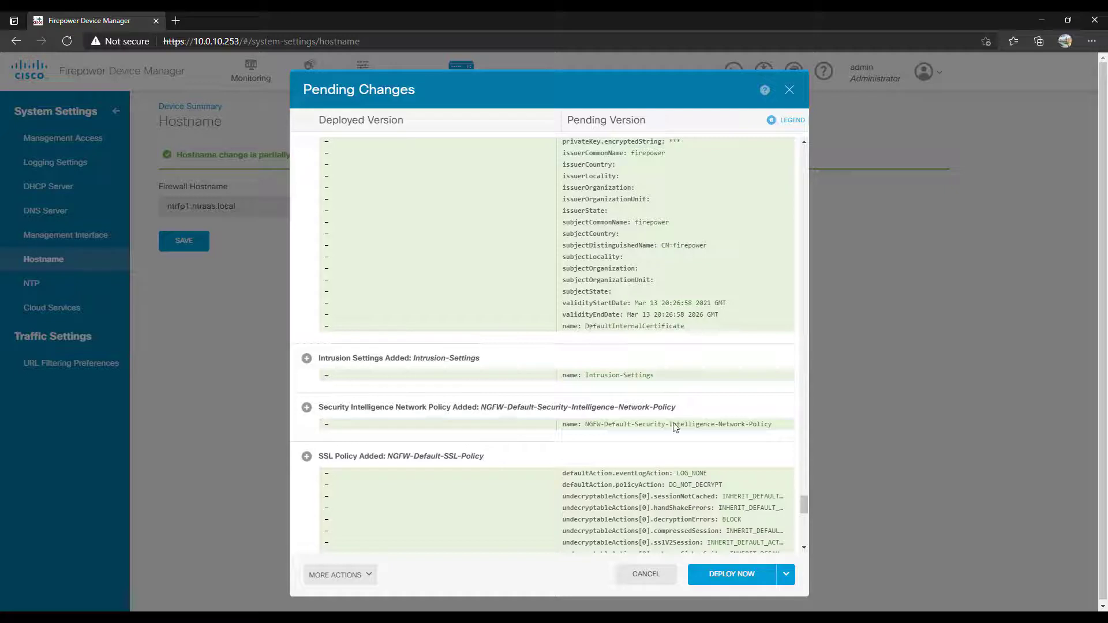
{"action": "left_click", "coordinate": [792, 580]}
{"action": "left_click", "coordinate": [646, 574]}
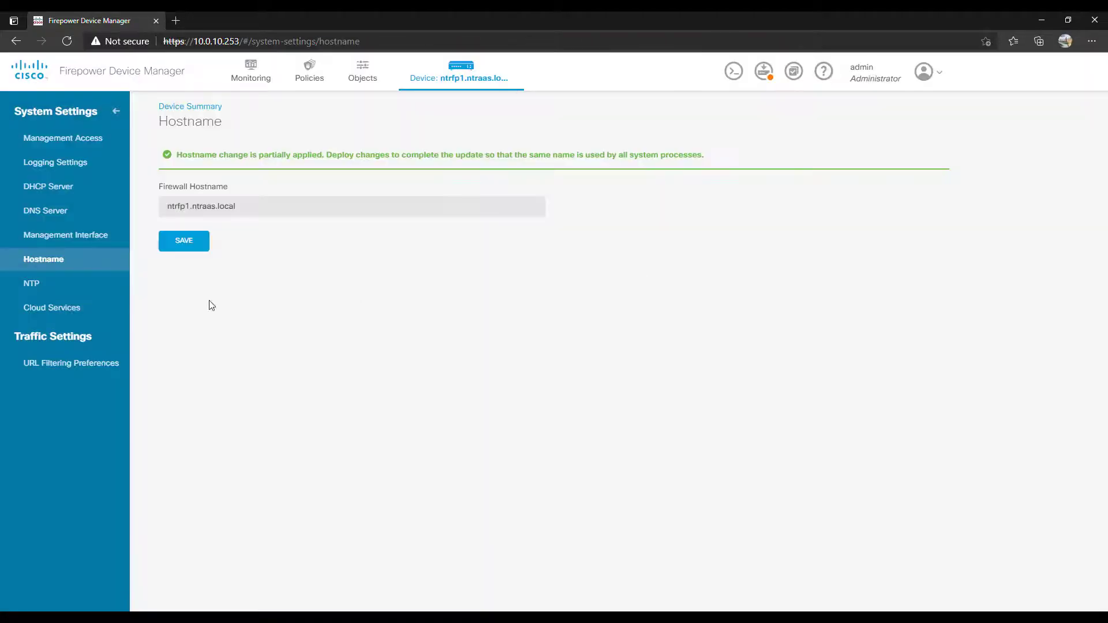
Step: View the available NTP time server options, keeping Default NTP Servers, and examine the Cloud Services settings
{"action": "left_click", "coordinate": [57, 287]}
{"action": "left_click", "coordinate": [197, 170]}
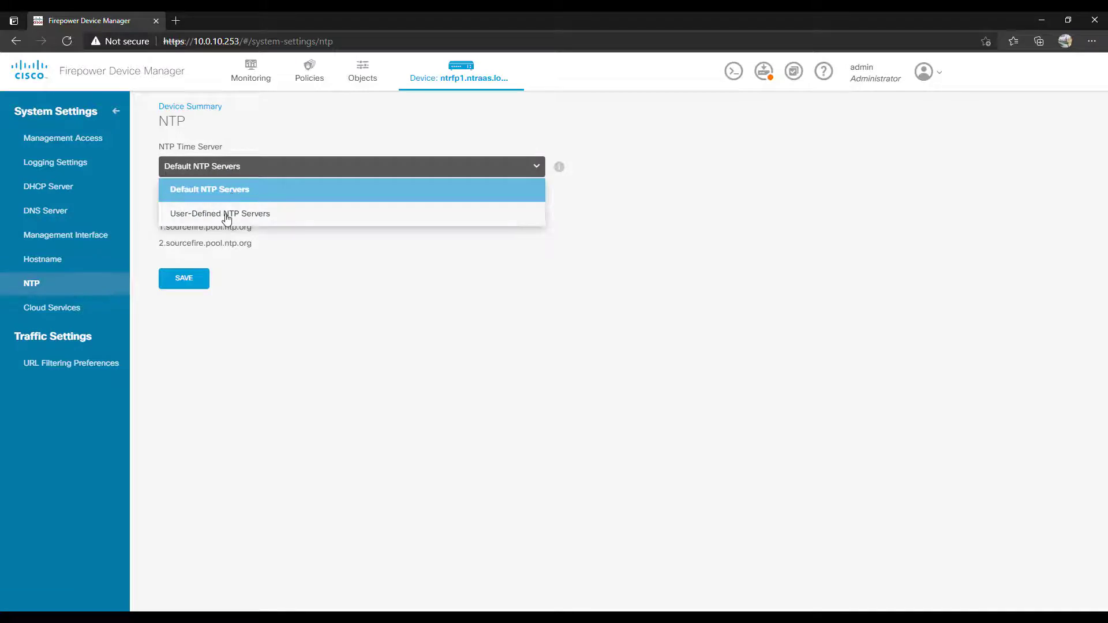
{"action": "left_click", "coordinate": [70, 312]}
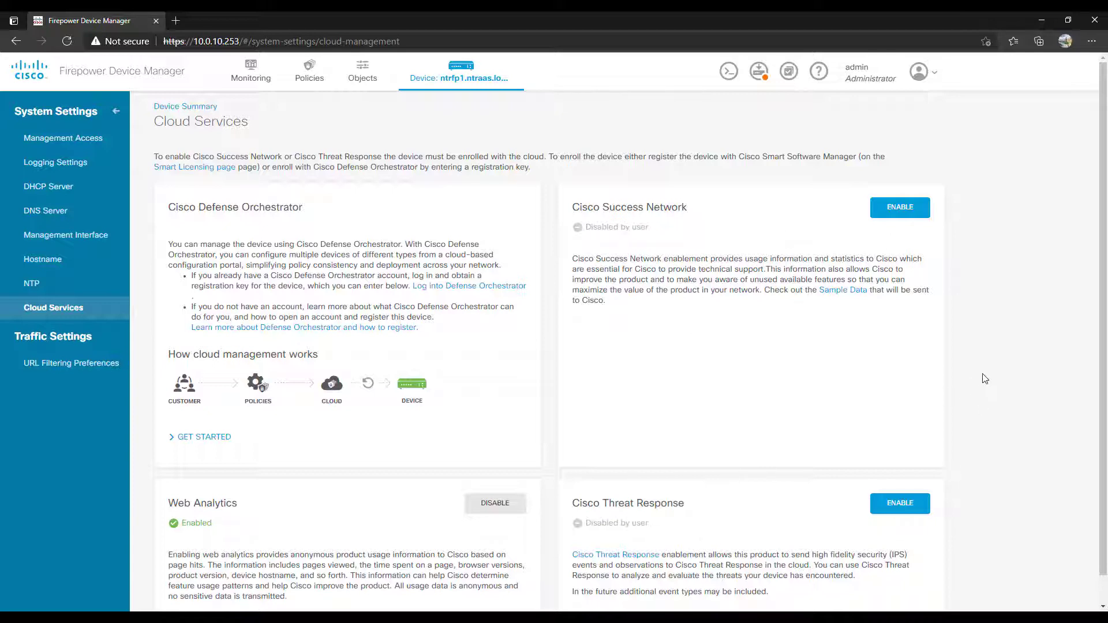
{"action": "scroll", "coordinate": [981, 376], "scroll_direction": "down", "scroll_amount": 1}
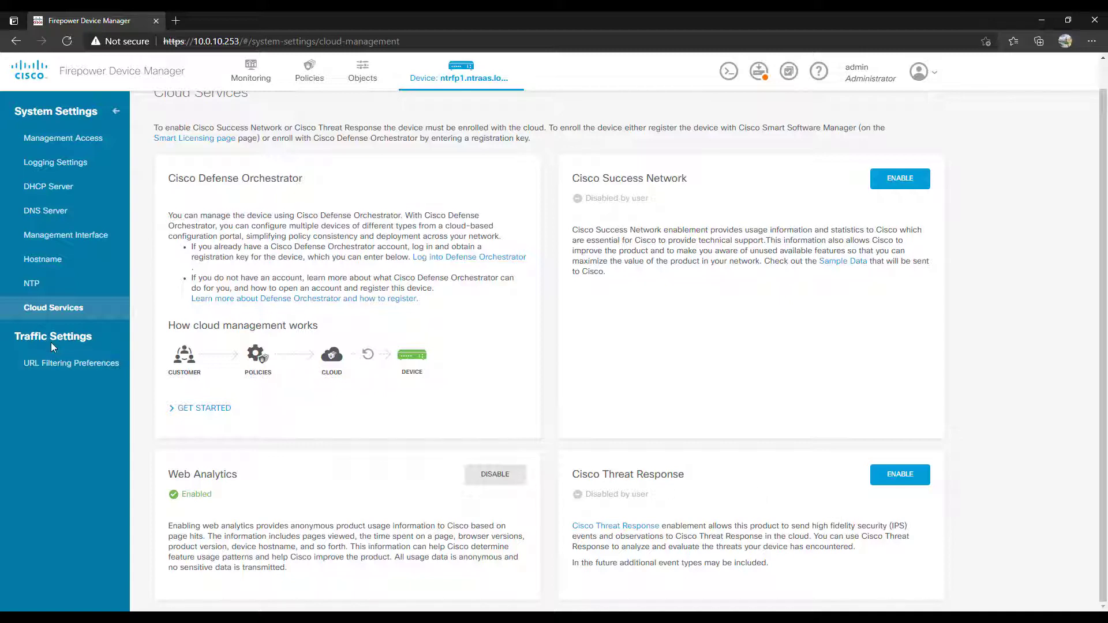
Step: View the URL Filtering Preferences in the traffic settings, and open the network objects and groups list
{"action": "left_click", "coordinate": [56, 371]}
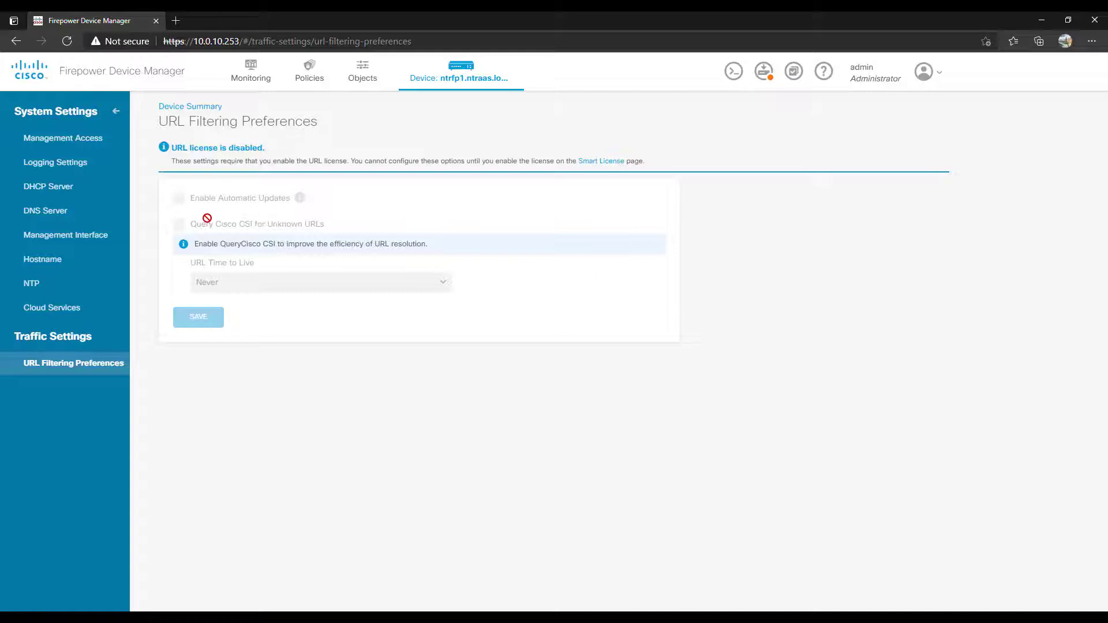
{"action": "left_click", "coordinate": [116, 111]}
{"action": "left_click", "coordinate": [362, 72]}
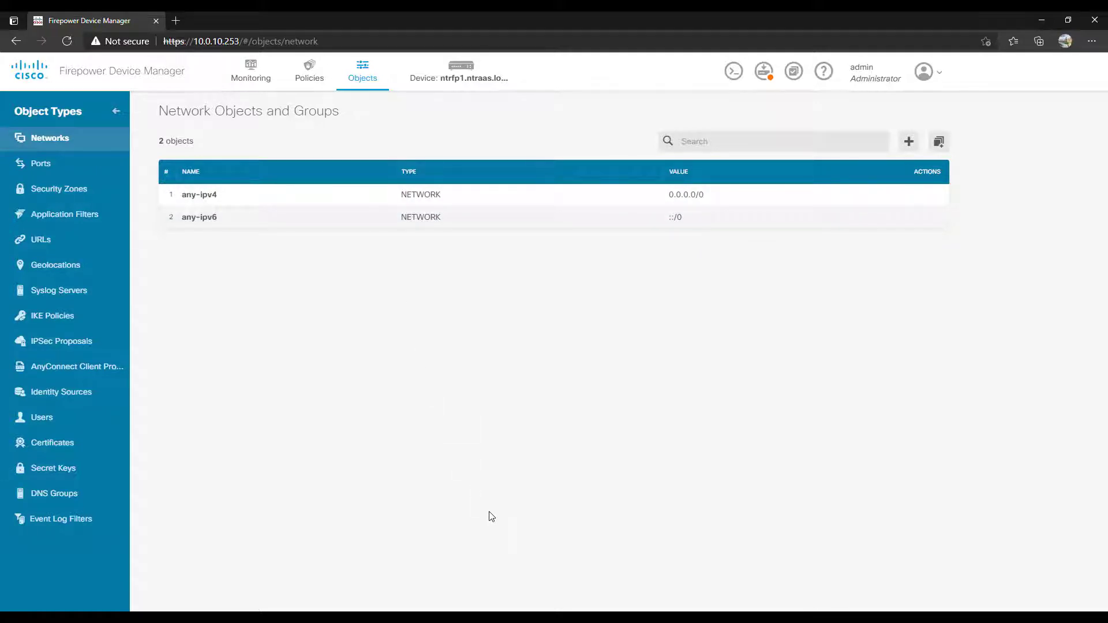
Step: Open the port objects list and look through the predefined TCP and UDP ports
{"action": "left_click", "coordinate": [71, 171]}
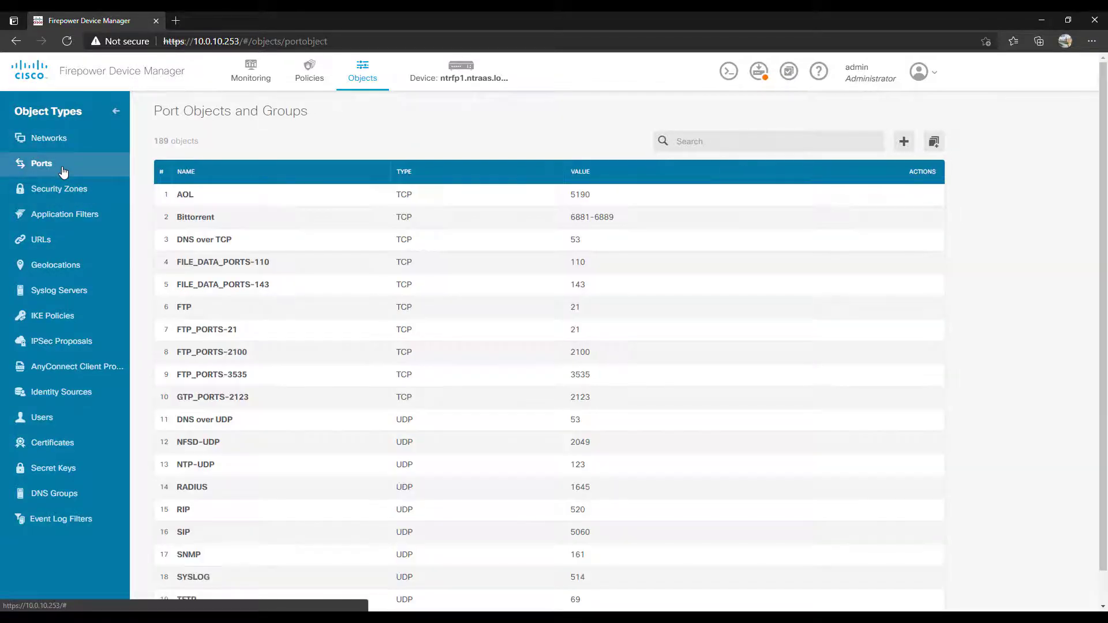
{"action": "scroll", "coordinate": [462, 328], "scroll_direction": "down", "scroll_amount": 12}
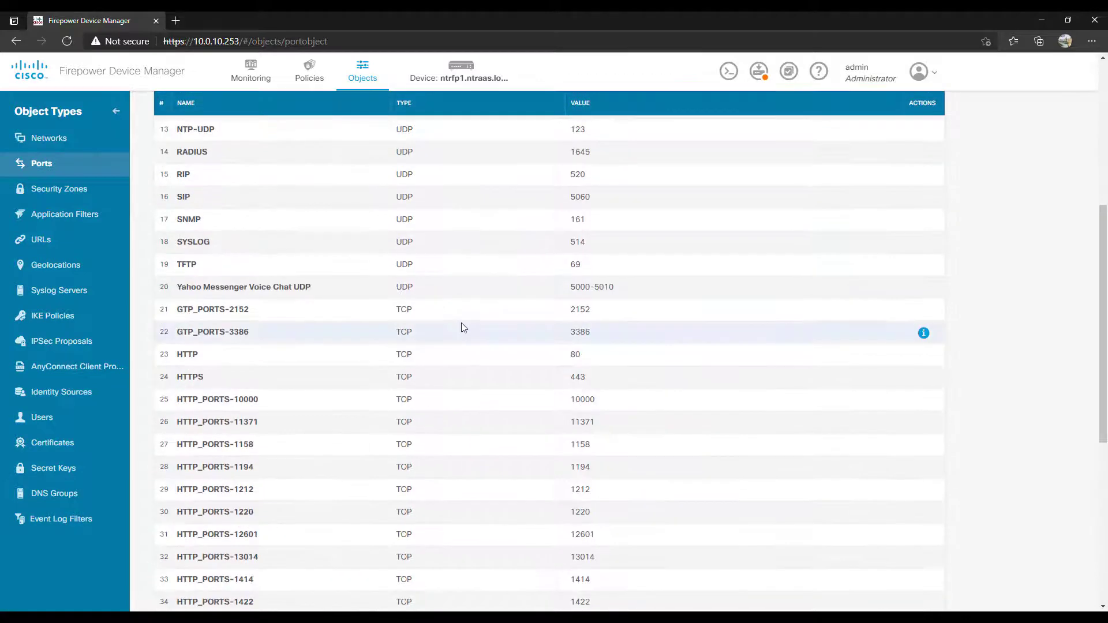
{"action": "scroll", "coordinate": [463, 327], "scroll_direction": "down", "scroll_amount": 10}
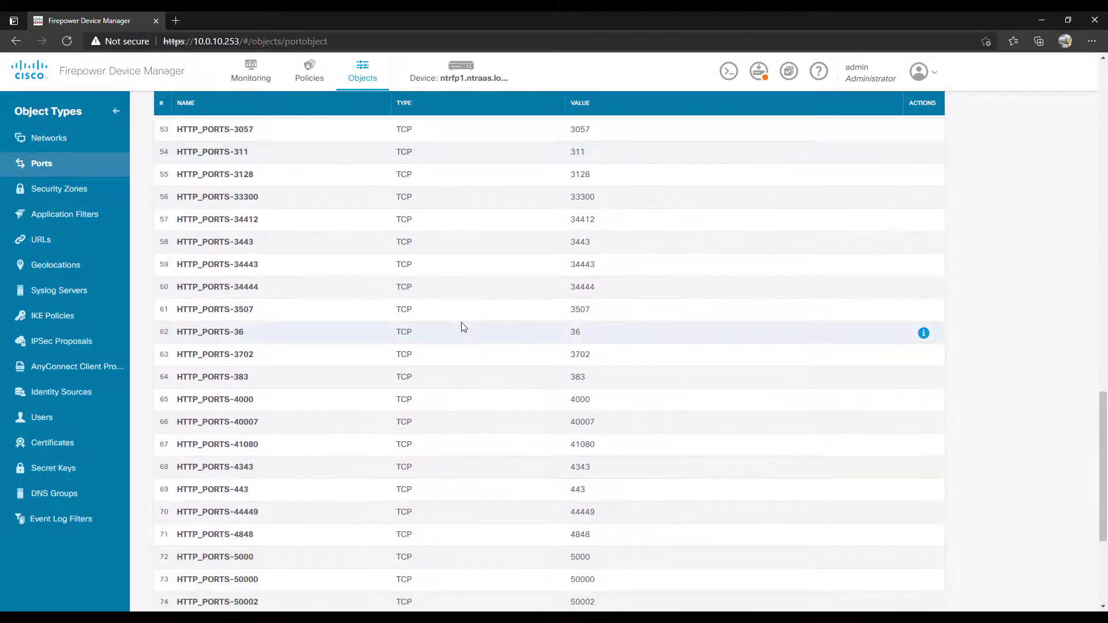
{"action": "scroll", "coordinate": [463, 323], "scroll_direction": "up", "scroll_amount": 20}
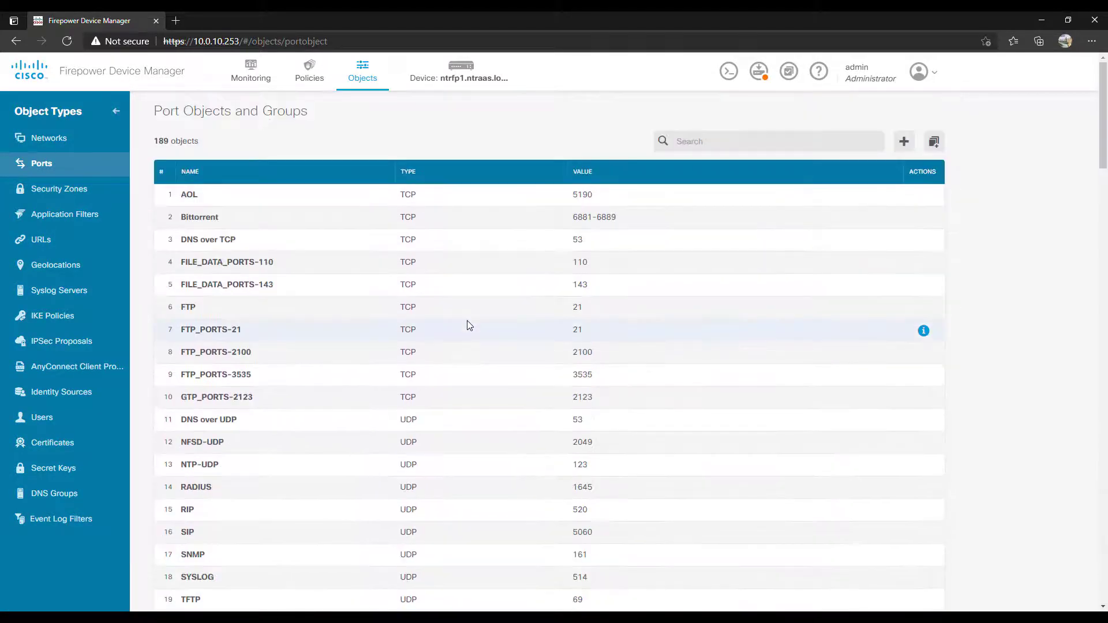
Step: Open the security zones and view the interfaces available to inside_zone, closing it without changes
{"action": "left_click", "coordinate": [49, 196]}
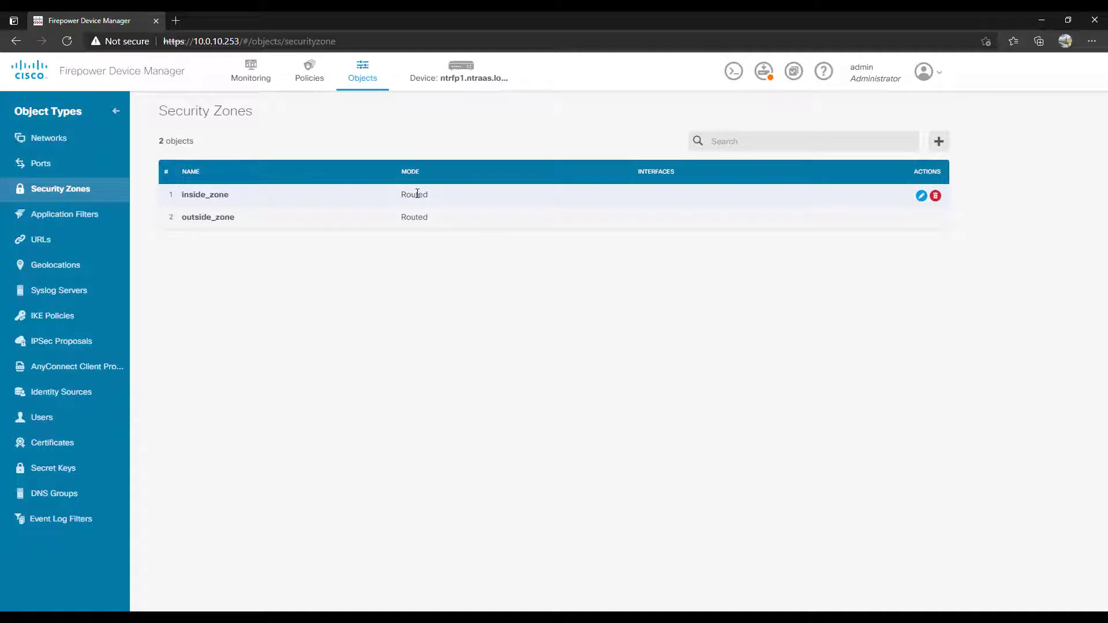
{"action": "left_click", "coordinate": [923, 197]}
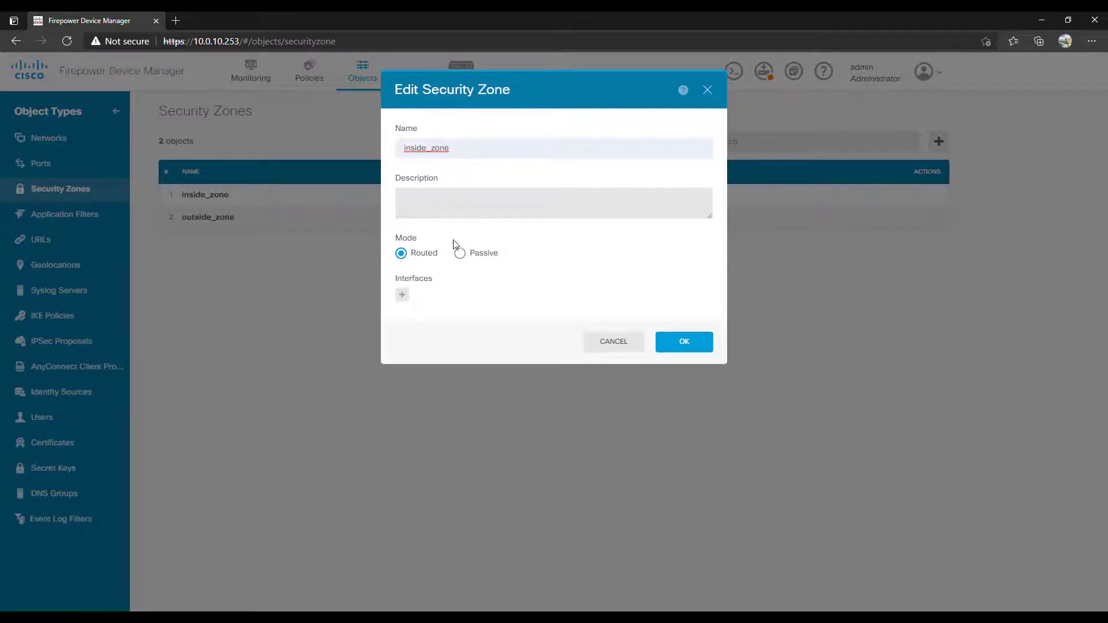
{"action": "left_click", "coordinate": [404, 297]}
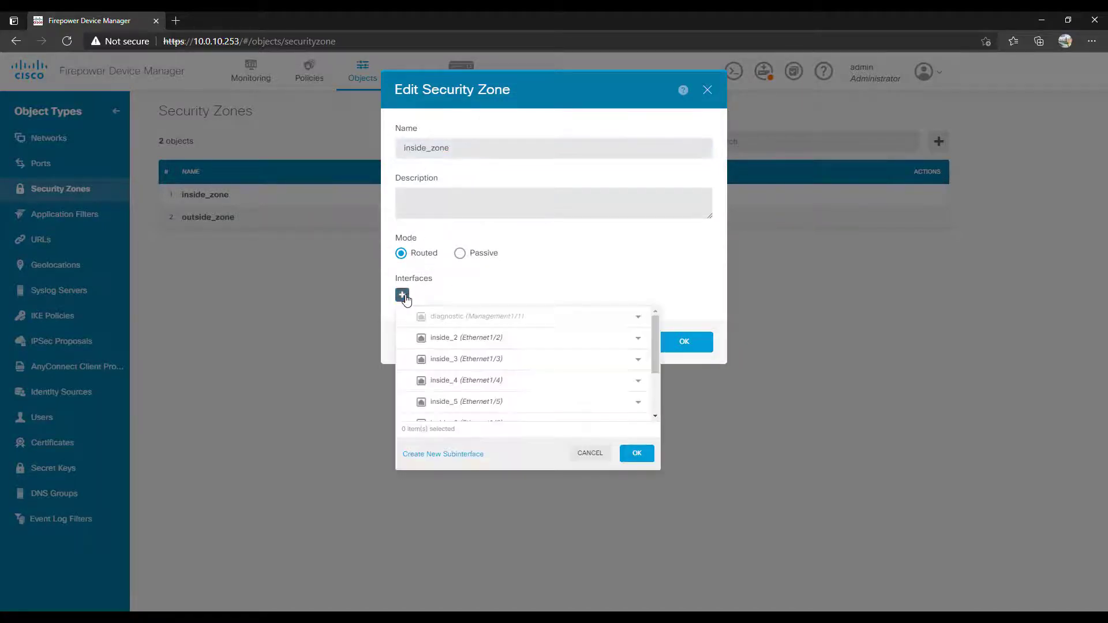
{"action": "scroll", "coordinate": [522, 361], "scroll_direction": "down", "scroll_amount": 3}
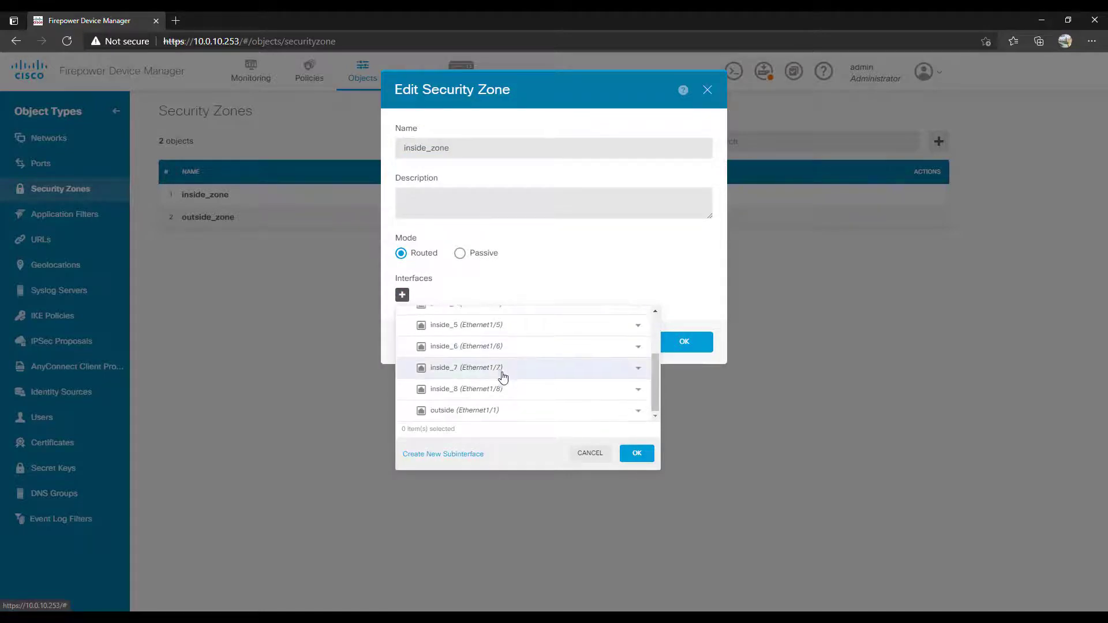
{"action": "scroll", "coordinate": [503, 377], "scroll_direction": "up", "scroll_amount": 4}
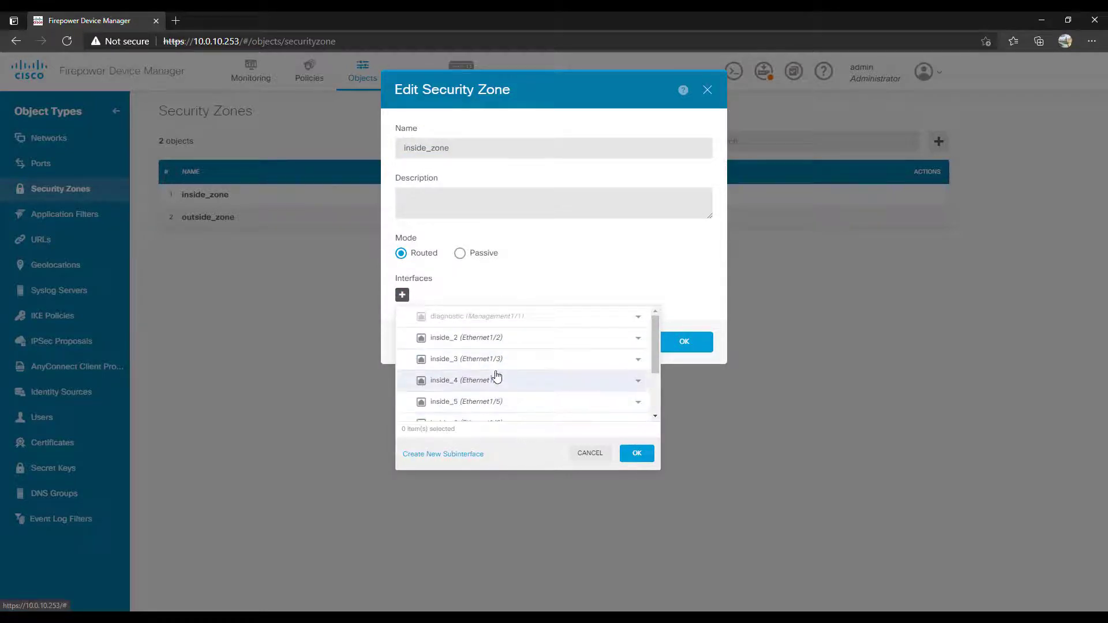
{"action": "left_click", "coordinate": [590, 454]}
{"action": "left_click", "coordinate": [612, 350]}
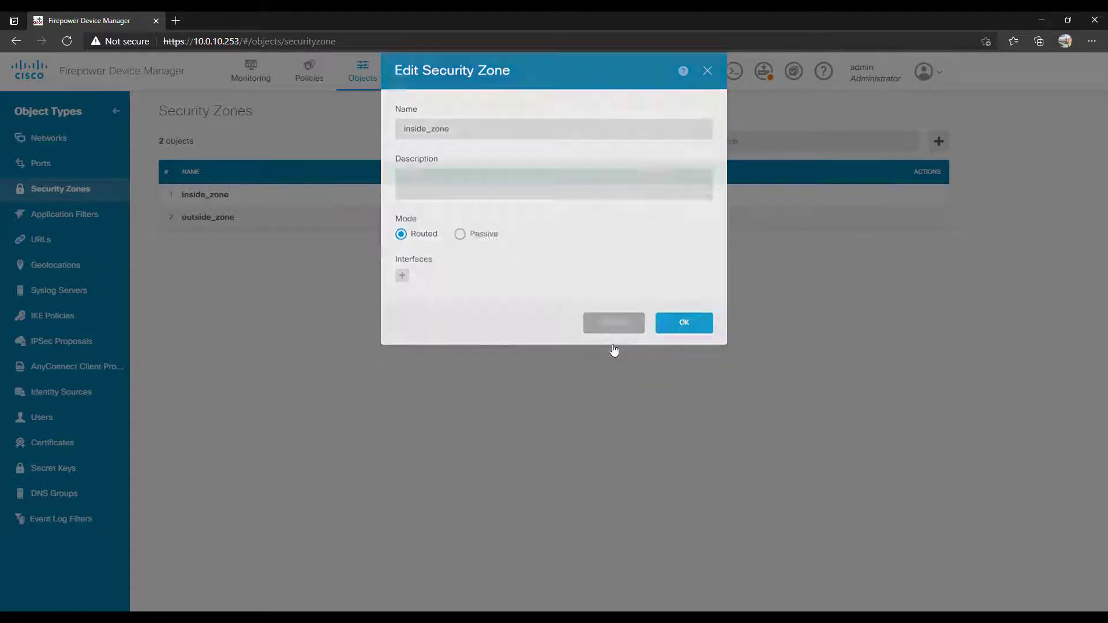
Step: View the interfaces that can be assigned to outside_zone, and close the zone without changes
{"action": "left_click", "coordinate": [922, 219]}
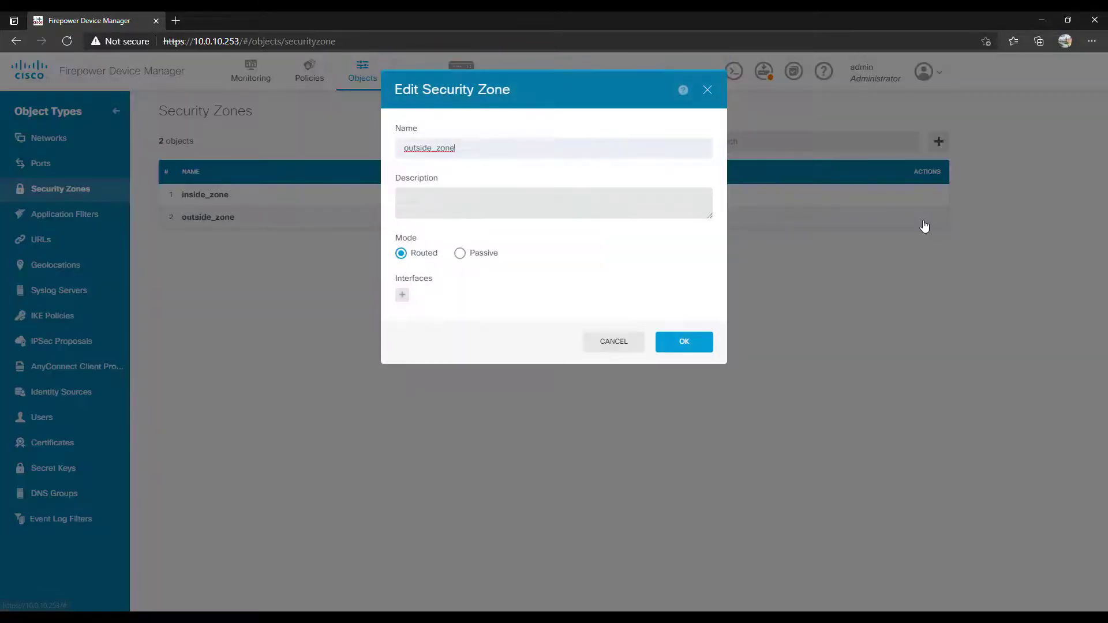
{"action": "left_click", "coordinate": [402, 295]}
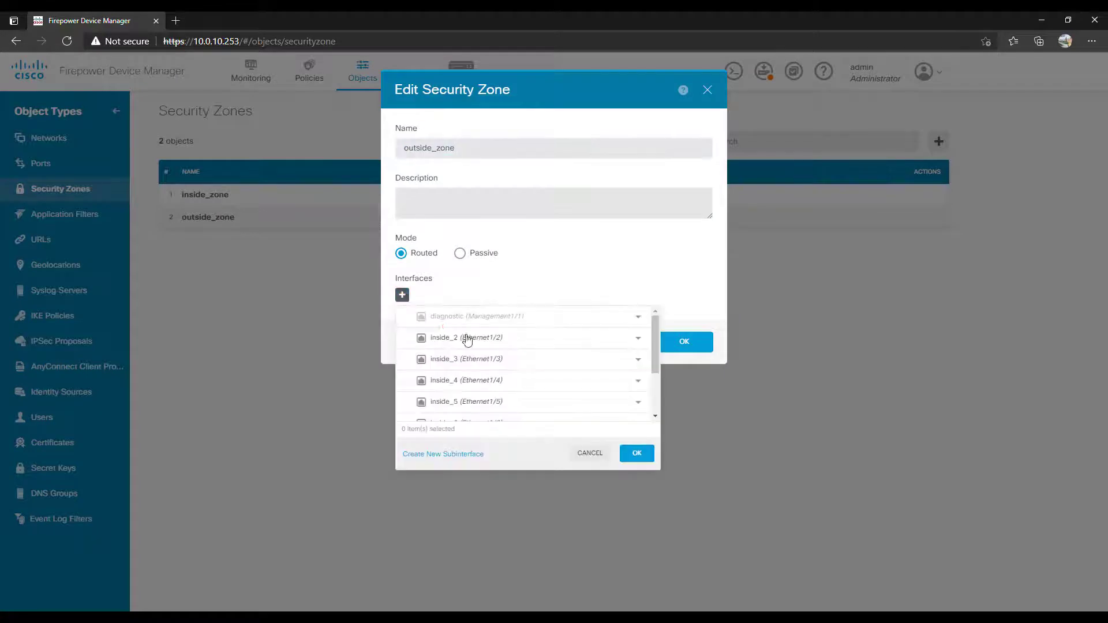
{"action": "scroll", "coordinate": [512, 344], "scroll_direction": "down", "scroll_amount": 3}
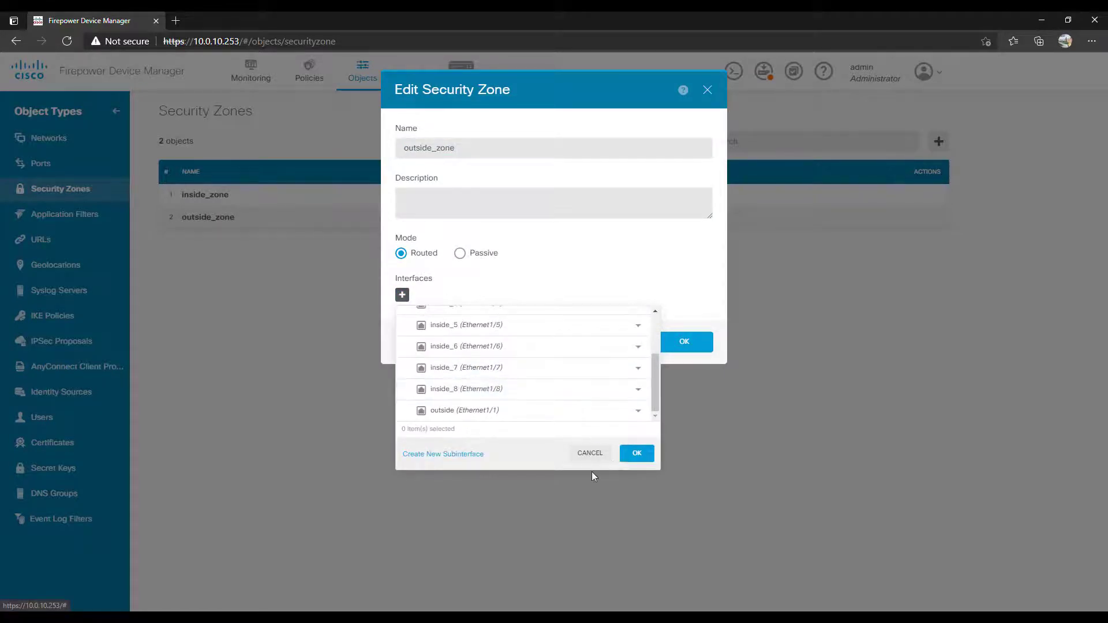
{"action": "scroll", "coordinate": [547, 398], "scroll_direction": "up", "scroll_amount": 3}
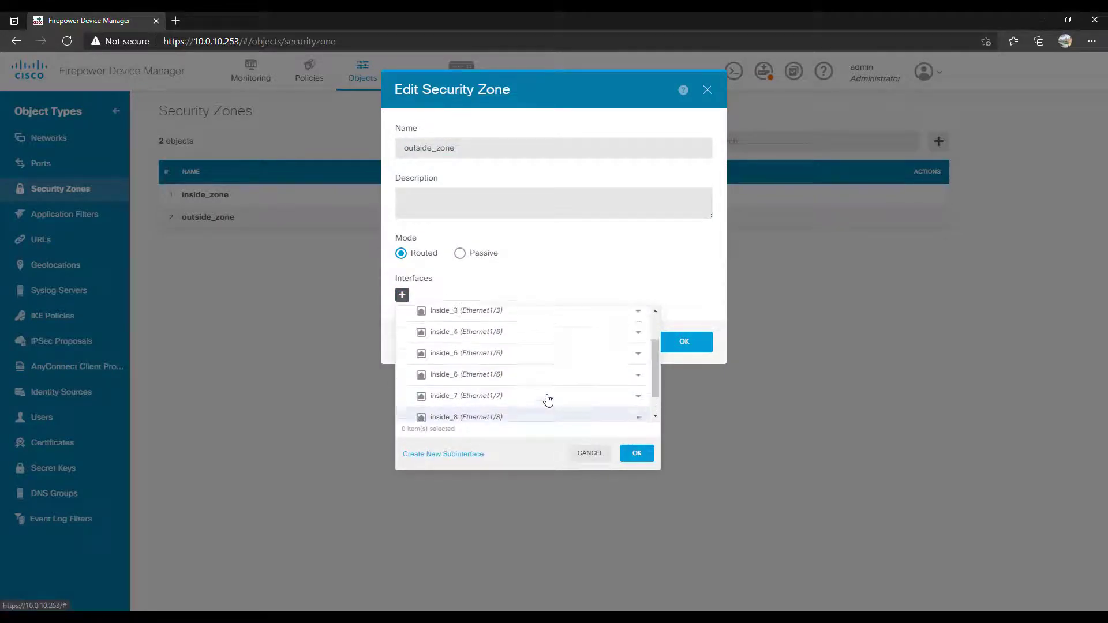
{"action": "left_click", "coordinate": [594, 458]}
{"action": "left_click", "coordinate": [606, 341]}
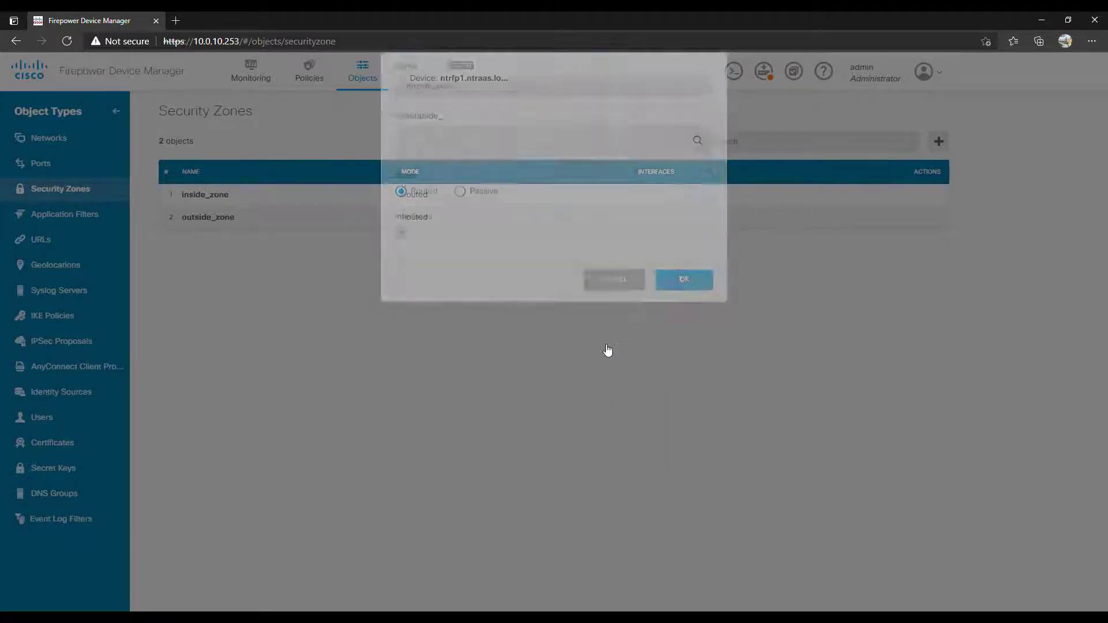
Step: Open the application filters and check whether the predefined filters can be edited or deleted
{"action": "left_click", "coordinate": [82, 214]}
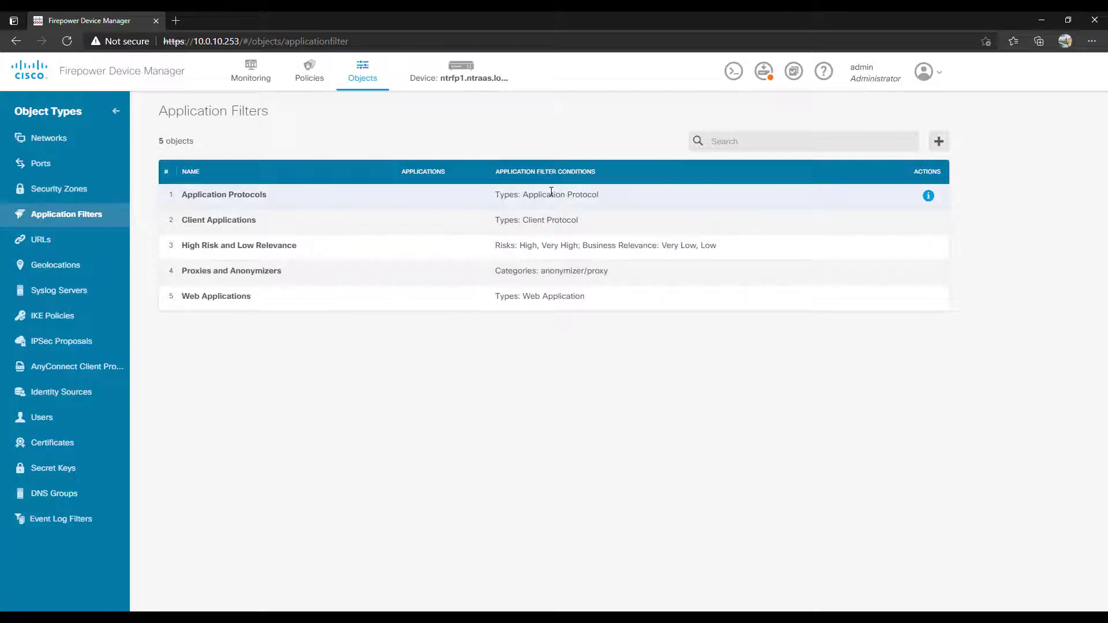
{"action": "mouse_move", "coordinate": [931, 198]}
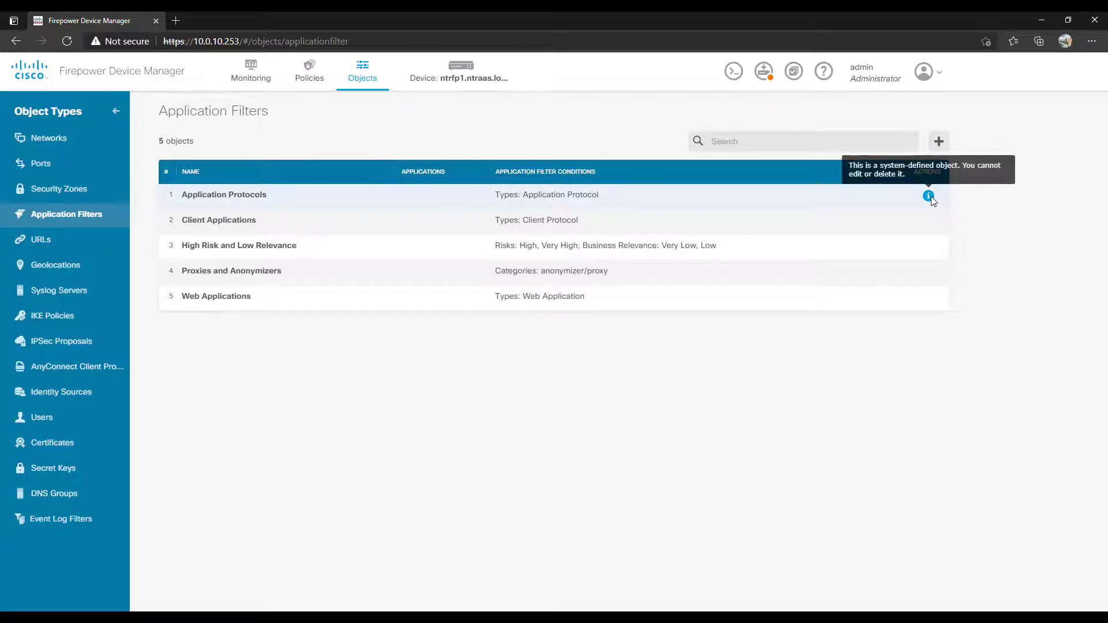
{"action": "mouse_move", "coordinate": [929, 254]}
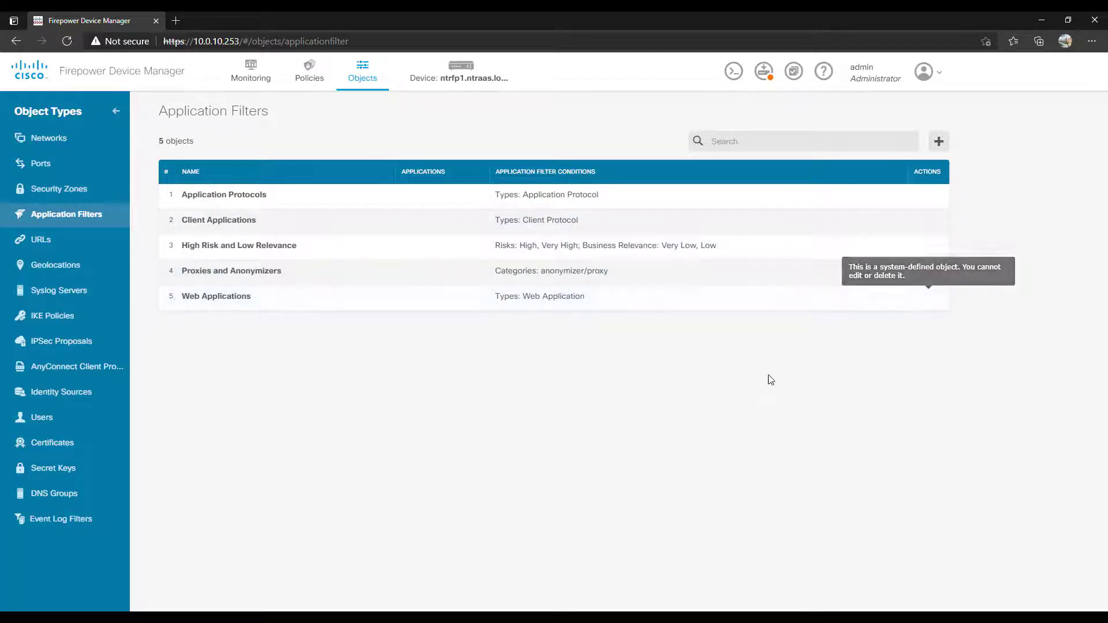
Step: Start a new application filter and browse the list of applications that can be added to it
{"action": "left_click", "coordinate": [940, 142]}
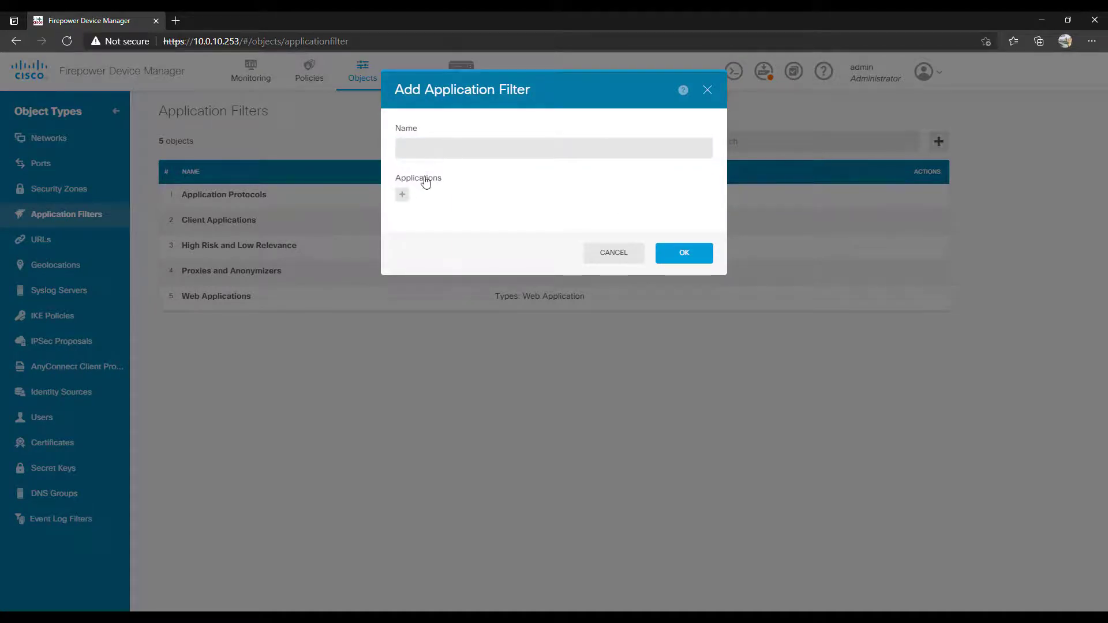
{"action": "left_click", "coordinate": [402, 195]}
{"action": "scroll", "coordinate": [530, 285], "scroll_direction": "down", "scroll_amount": 6}
{"action": "left_click_drag", "start_coordinate": [605, 269], "coordinate": [617, 347]}
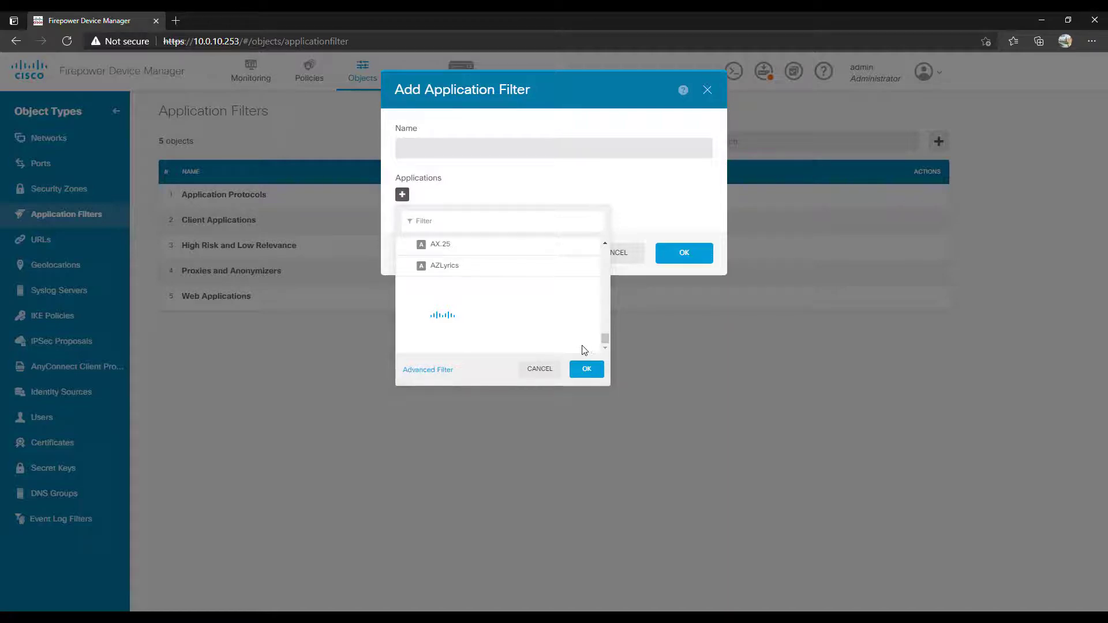
Step: Use the advanced filter to limit the applications to Very Low risk and Very High business relevance
{"action": "left_click", "coordinate": [427, 371]}
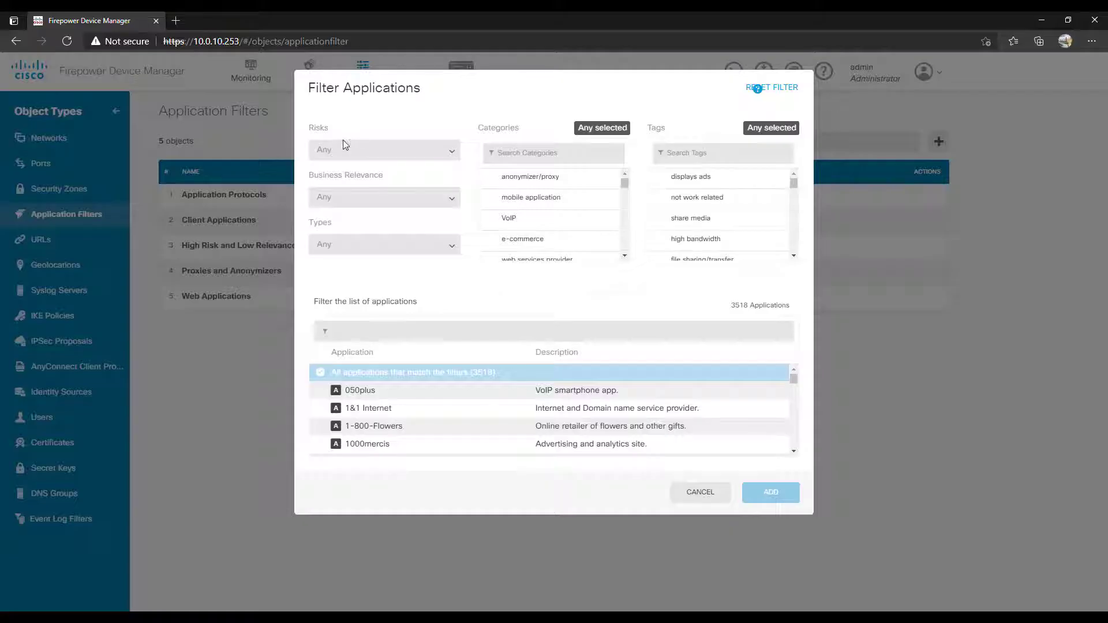
{"action": "left_click", "coordinate": [384, 149]}
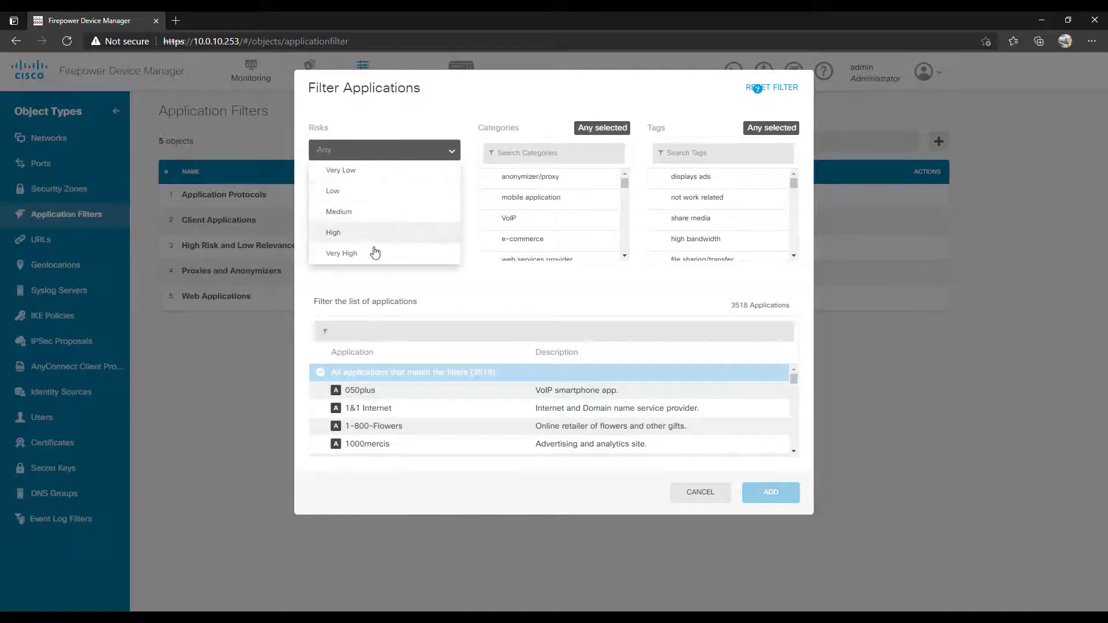
{"action": "left_click", "coordinate": [363, 170]}
{"action": "left_click", "coordinate": [371, 198]}
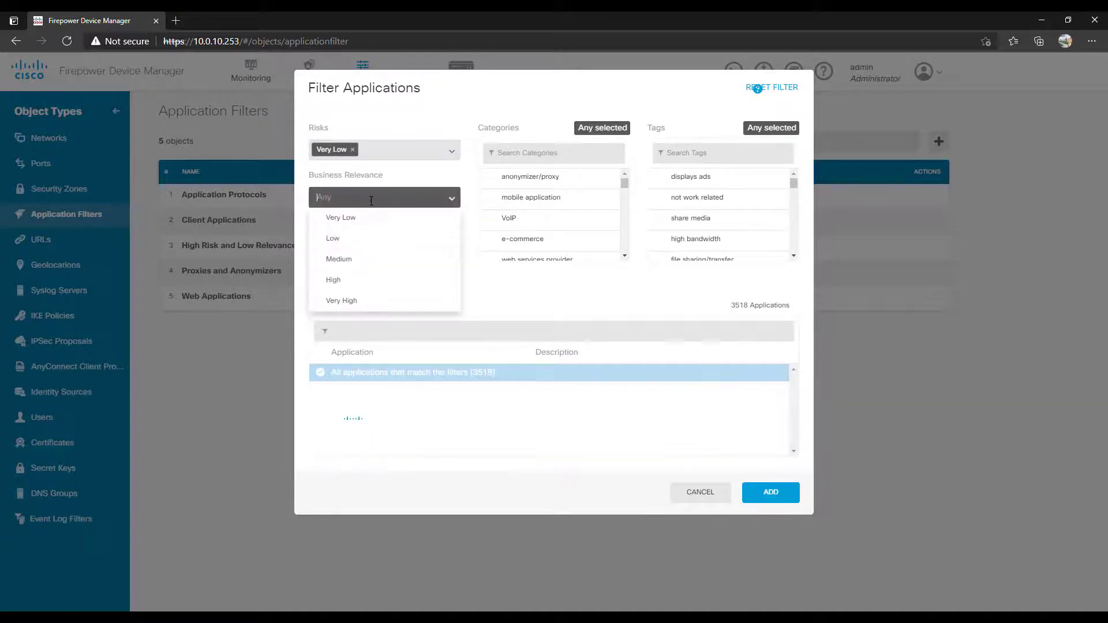
{"action": "left_click", "coordinate": [389, 301]}
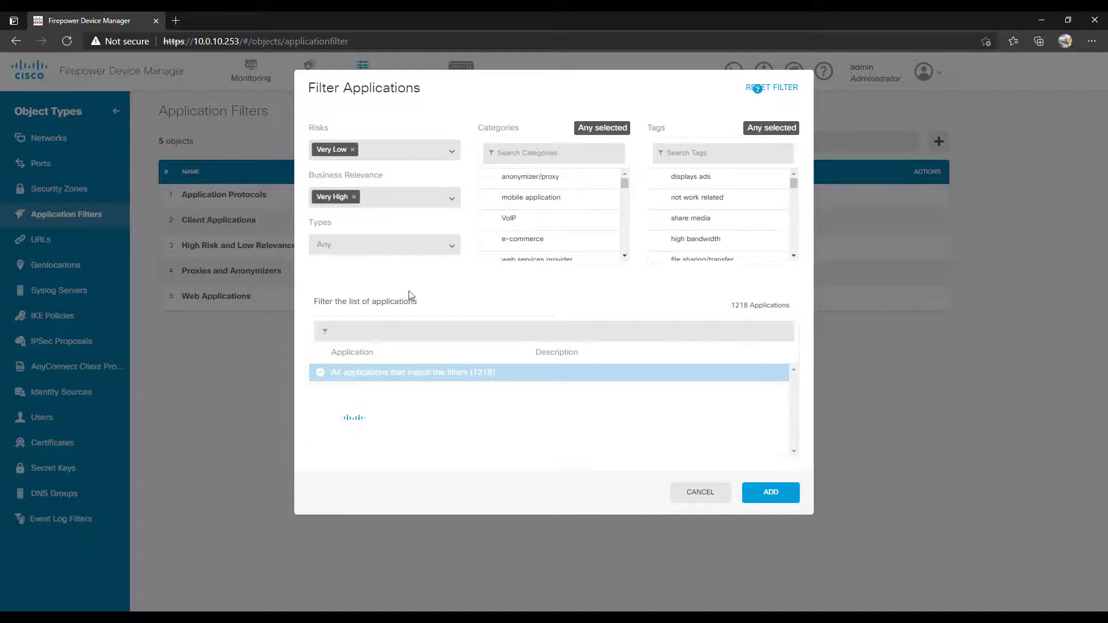
{"action": "left_click", "coordinate": [446, 244]}
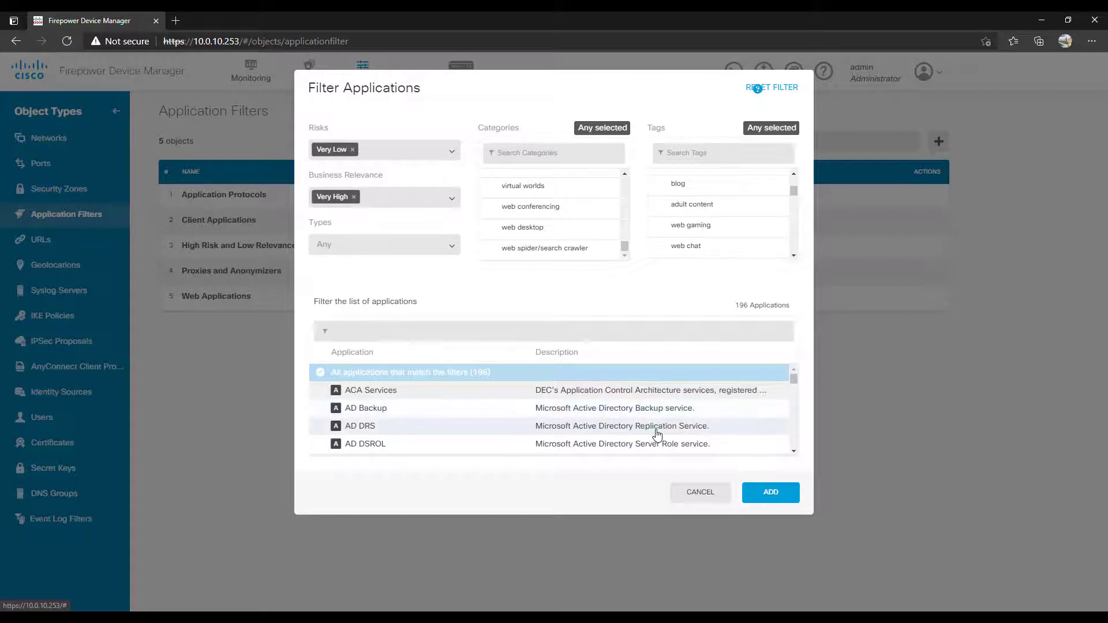
Step: Look through the applications matching the advanced filter and their descriptions, and leave the advanced filter
{"action": "left_click", "coordinate": [794, 451]}
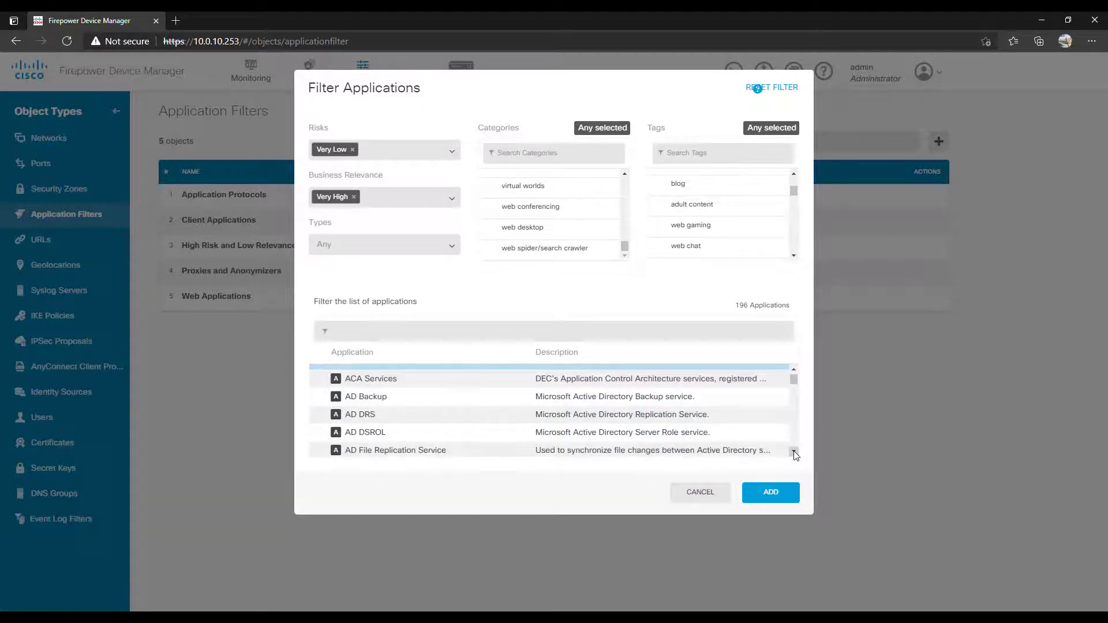
{"action": "left_click", "coordinate": [794, 451]}
{"action": "left_click", "coordinate": [794, 452]}
{"action": "left_click", "coordinate": [794, 451]}
{"action": "left_click", "coordinate": [794, 452]}
{"action": "left_click", "coordinate": [795, 451]}
{"action": "left_click", "coordinate": [795, 452]}
{"action": "left_click", "coordinate": [794, 452]}
{"action": "left_click", "coordinate": [794, 451]}
{"action": "left_click", "coordinate": [795, 451]}
{"action": "left_click", "coordinate": [795, 451]}
{"action": "left_click", "coordinate": [795, 452]}
{"action": "left_click", "coordinate": [795, 451]}
{"action": "left_click", "coordinate": [795, 451]}
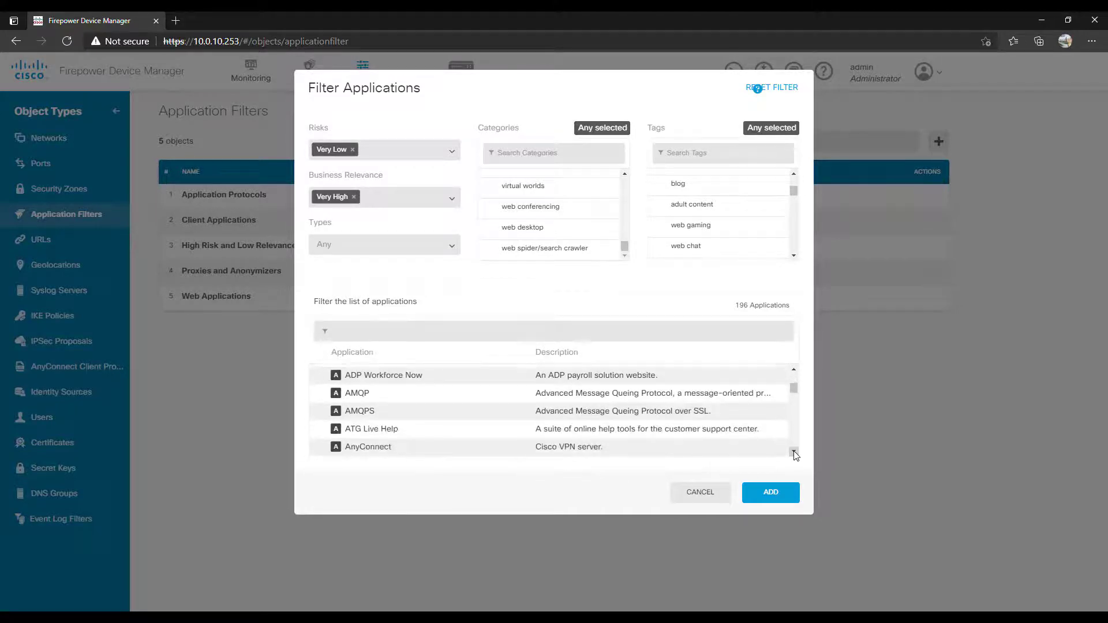
{"action": "left_click", "coordinate": [794, 452]}
{"action": "left_click", "coordinate": [794, 452]}
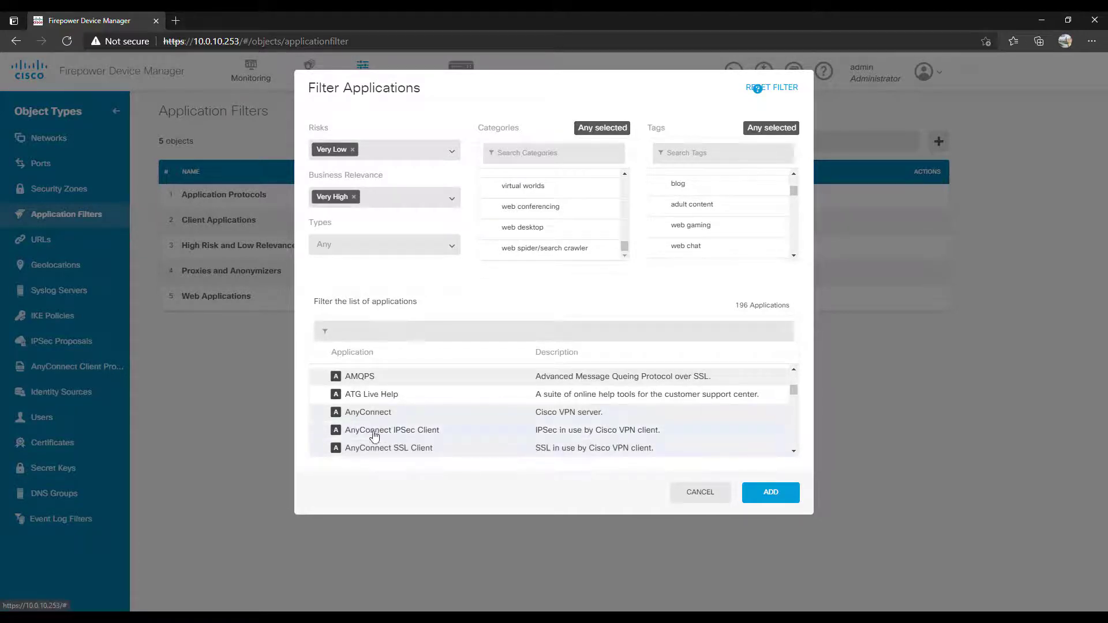
{"action": "left_click", "coordinate": [794, 451]}
{"action": "left_click", "coordinate": [794, 452]}
{"action": "left_click", "coordinate": [794, 452]}
{"action": "left_click", "coordinate": [794, 452]}
{"action": "left_click", "coordinate": [794, 451]}
{"action": "left_click", "coordinate": [795, 452]}
{"action": "left_click", "coordinate": [794, 451]}
{"action": "left_click", "coordinate": [794, 451]}
{"action": "left_click", "coordinate": [795, 452]}
{"action": "left_click", "coordinate": [794, 452]}
{"action": "left_click", "coordinate": [794, 451]}
{"action": "left_click", "coordinate": [794, 452]}
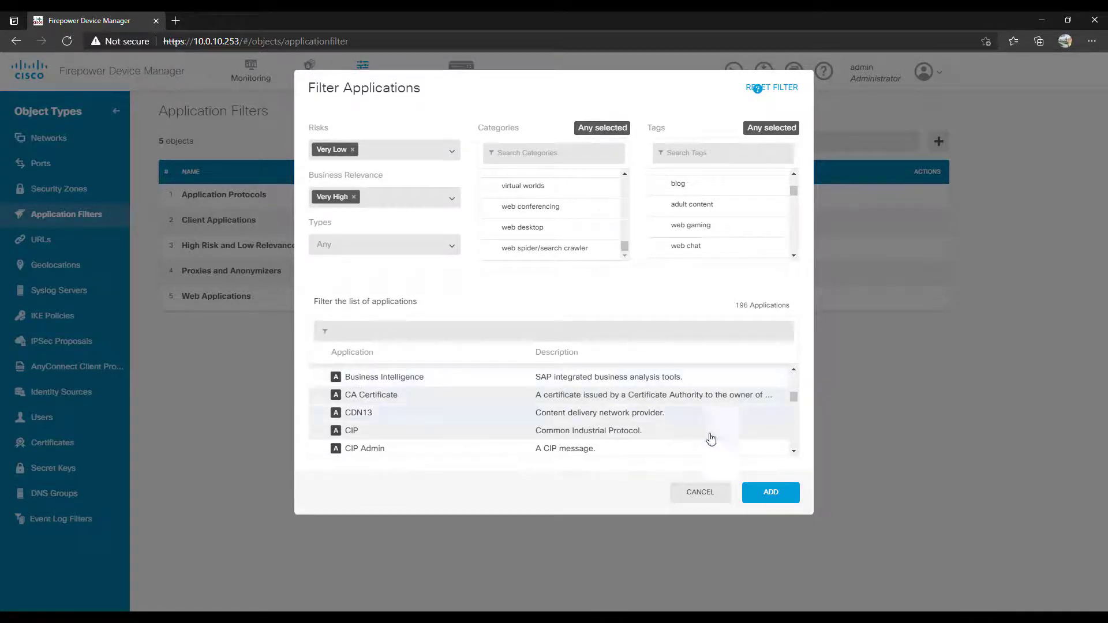
{"action": "left_click", "coordinate": [771, 491]}
Step: Find the HTTP and HTTPS applications by searching for http, add both to the filter named Web_applications, and save it
{"action": "left_click", "coordinate": [403, 195]}
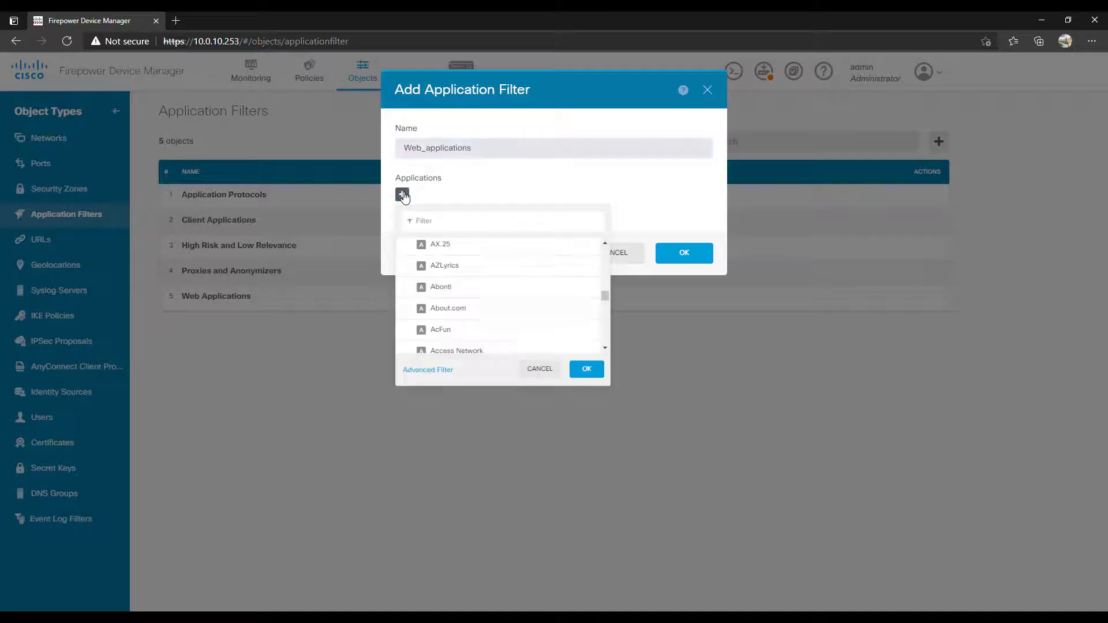
{"action": "type", "text": "http"}
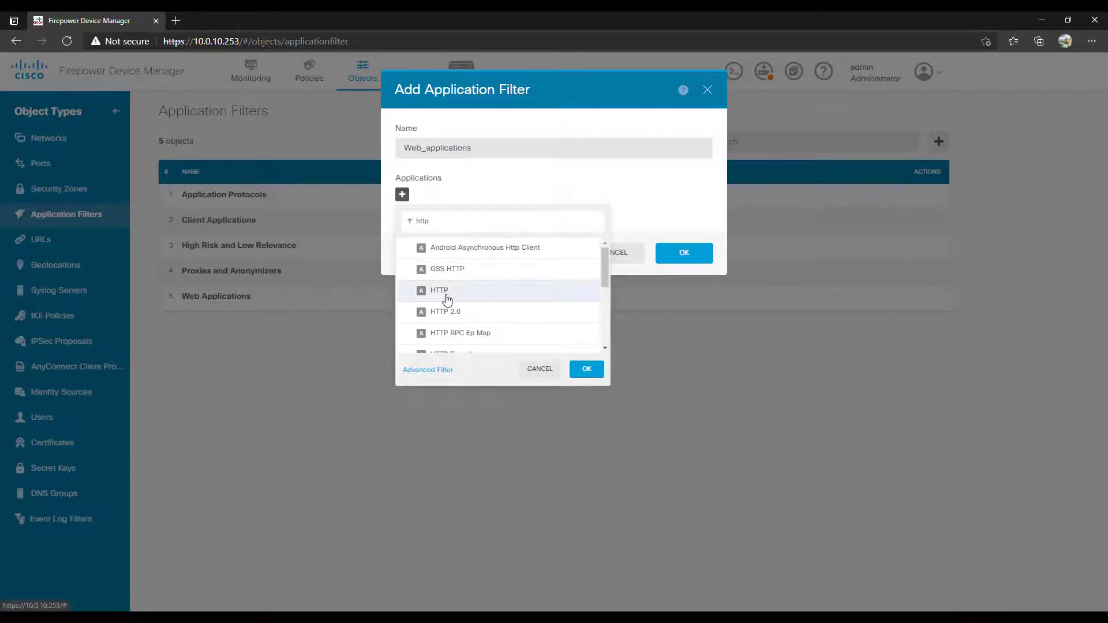
{"action": "left_click", "coordinate": [605, 348]}
{"action": "left_click", "coordinate": [605, 348]}
{"action": "left_click", "coordinate": [605, 349]}
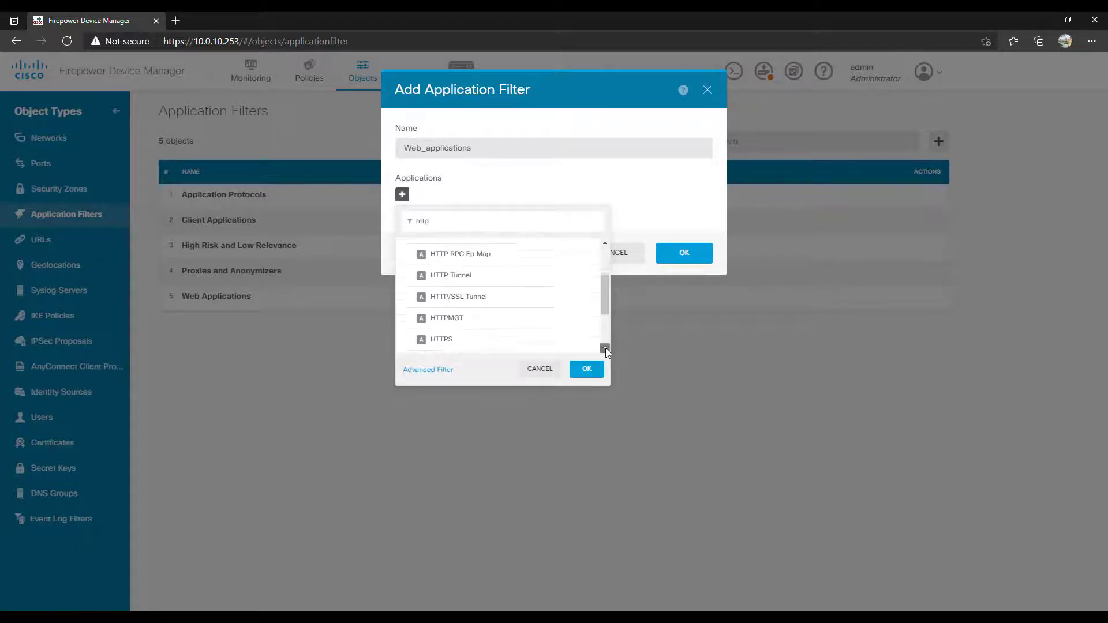
{"action": "left_click", "coordinate": [476, 333]}
{"action": "scroll", "coordinate": [607, 279], "scroll_direction": "up", "scroll_amount": 1}
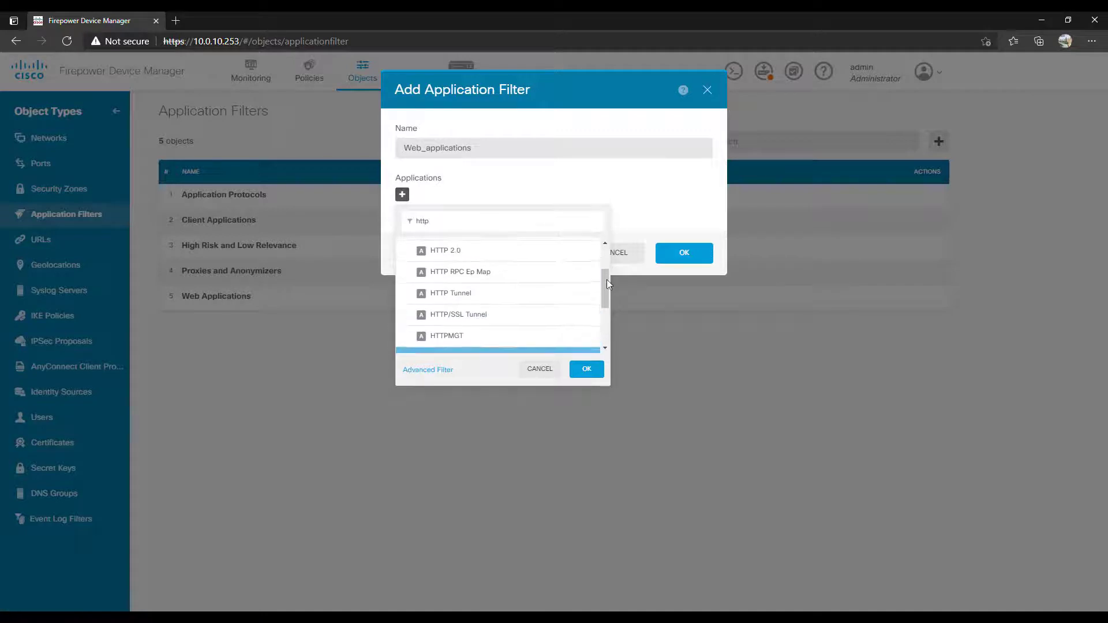
{"action": "left_click", "coordinate": [606, 244]}
{"action": "left_click", "coordinate": [605, 244]}
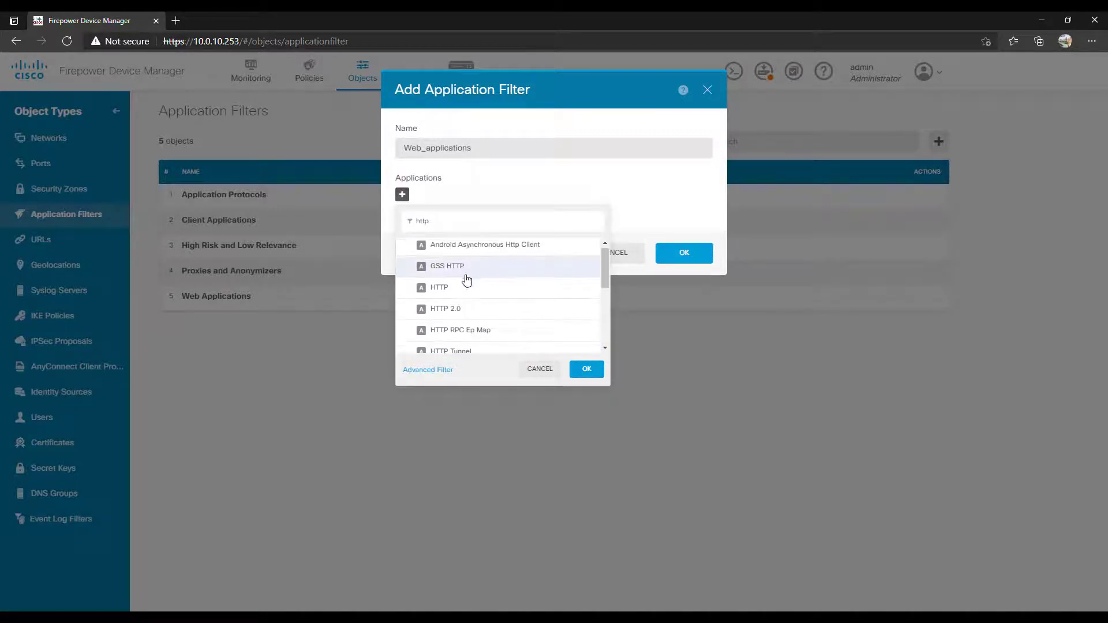
{"action": "left_click", "coordinate": [445, 291]}
{"action": "left_click", "coordinate": [583, 370]}
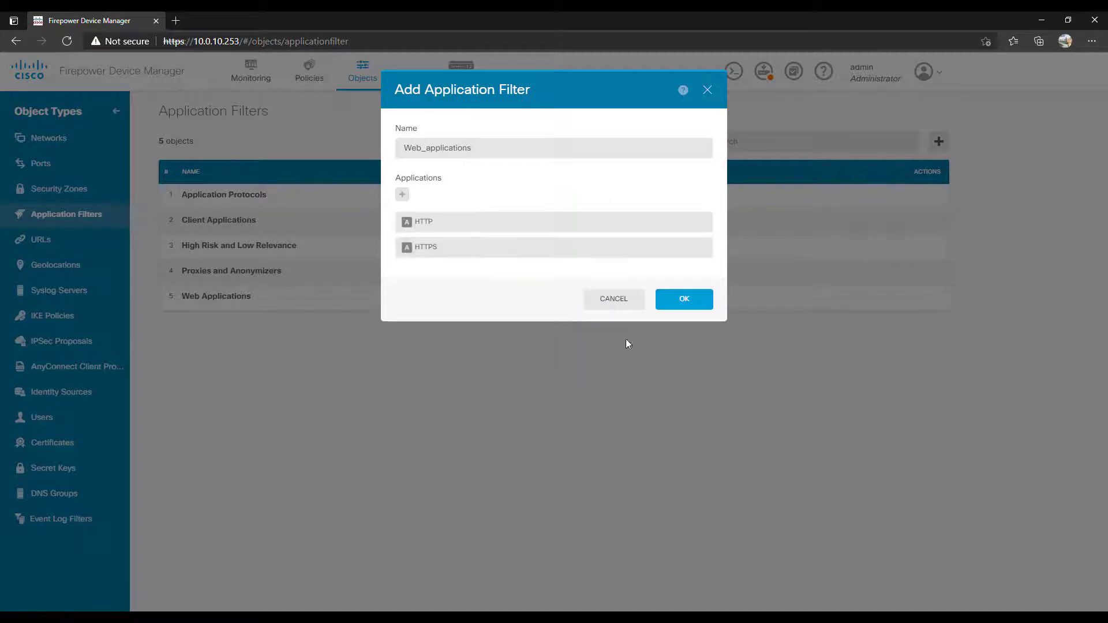
{"action": "left_click", "coordinate": [682, 300]}
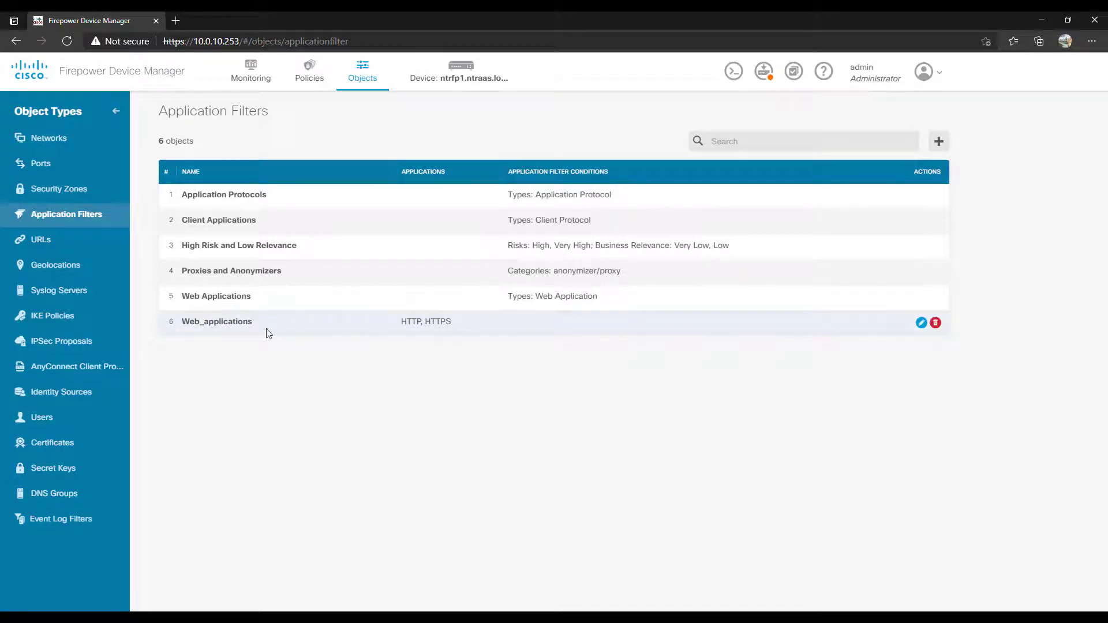
Step: View the URL objects, open the form for a new URL object to see its fields, and close it without saving
{"action": "left_click", "coordinate": [48, 242]}
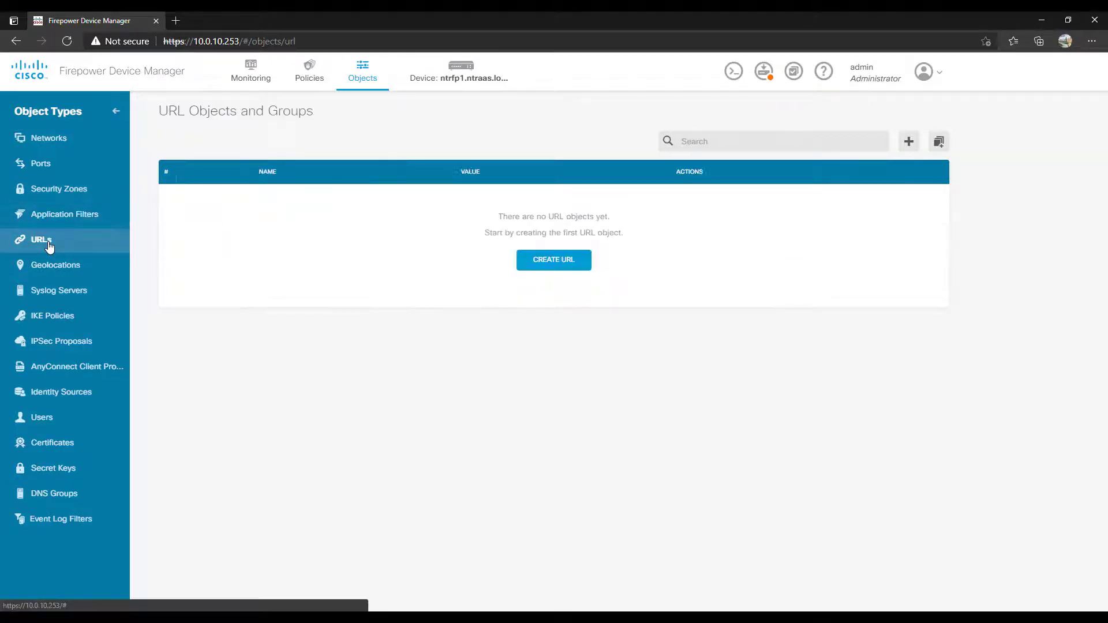
{"action": "left_click", "coordinate": [546, 261]}
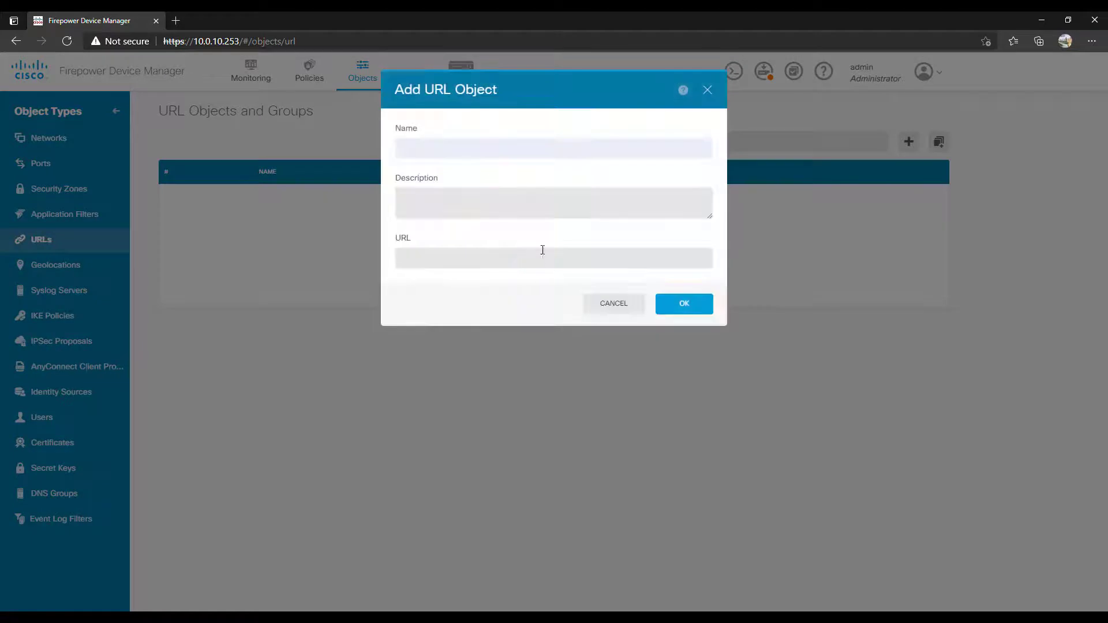
{"action": "left_click", "coordinate": [442, 259]}
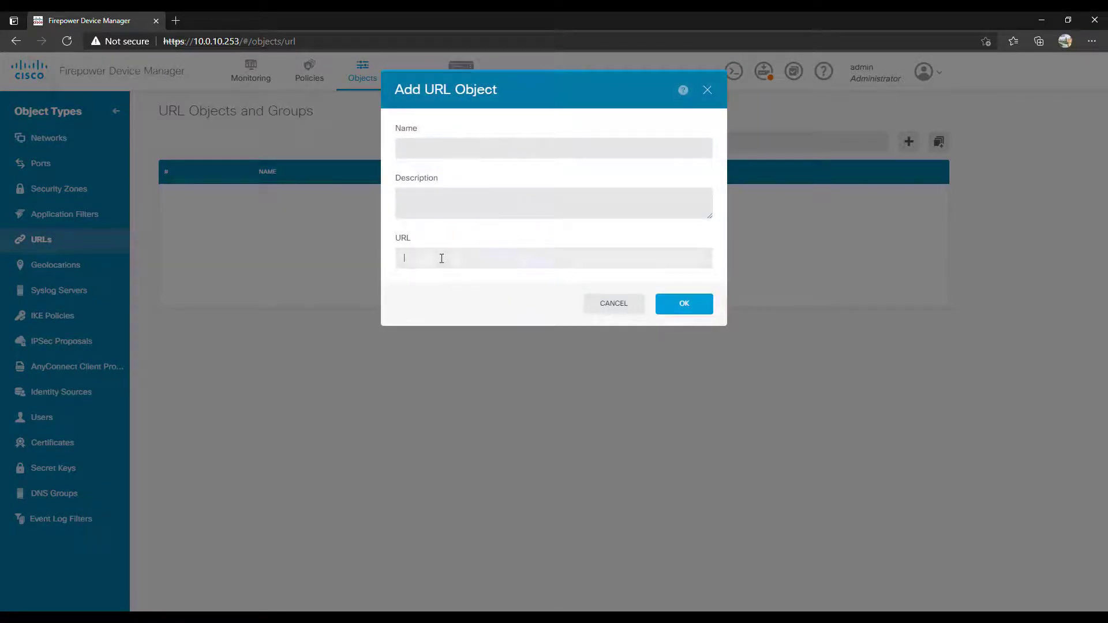
{"action": "left_click", "coordinate": [612, 306]}
Step: Start a new geolocation object with Canada, Mexico and United States as its countries, and discard it unsaved
{"action": "left_click", "coordinate": [65, 270]}
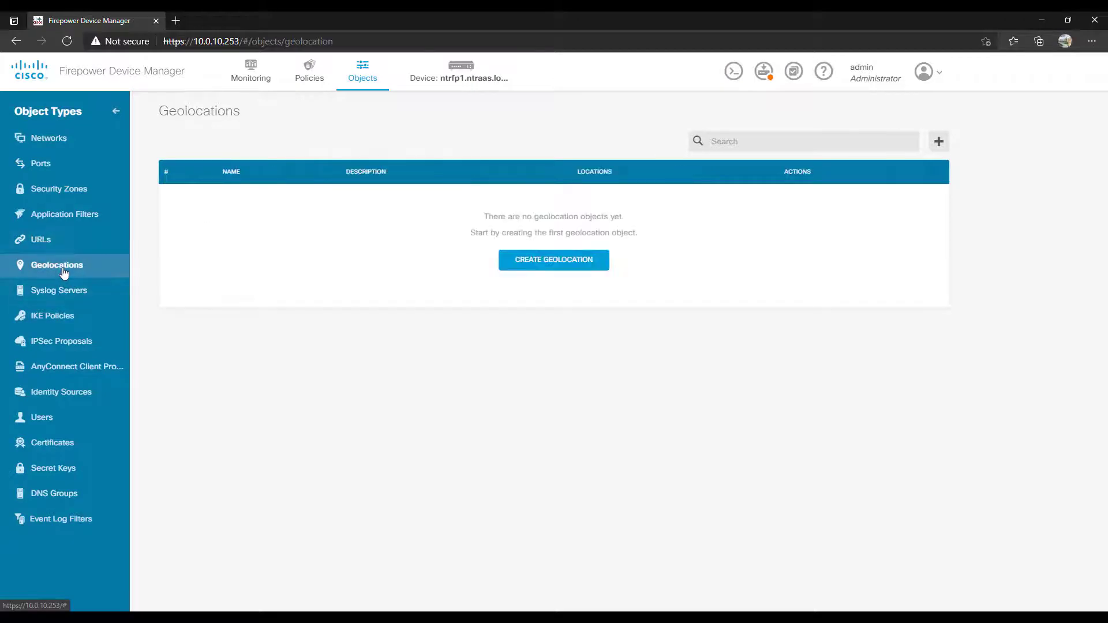
{"action": "left_click", "coordinate": [559, 261]}
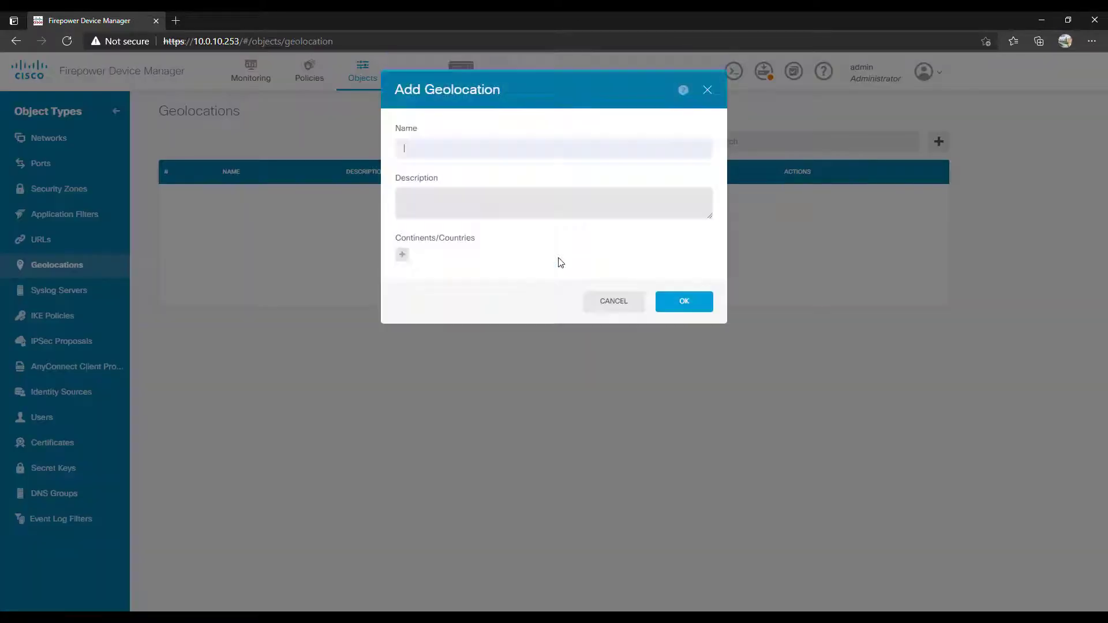
{"action": "left_click", "coordinate": [402, 254]}
{"action": "scroll", "coordinate": [530, 356], "scroll_direction": "down", "scroll_amount": 1}
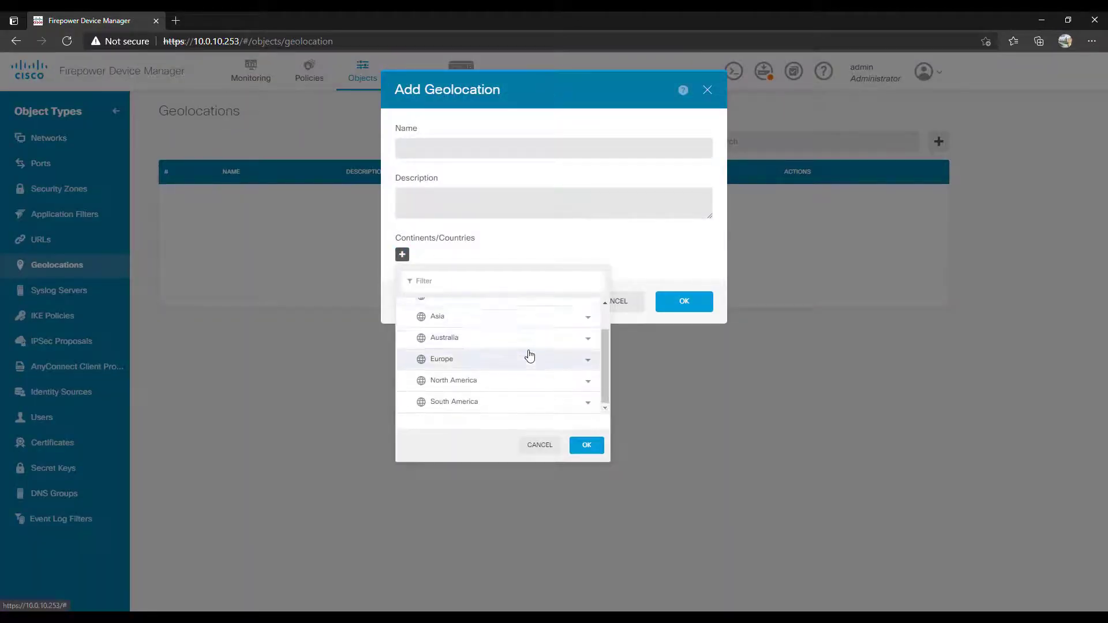
{"action": "left_click", "coordinate": [474, 283]}
{"action": "type", "text": "united states"}
{"action": "left_click", "coordinate": [447, 306]}
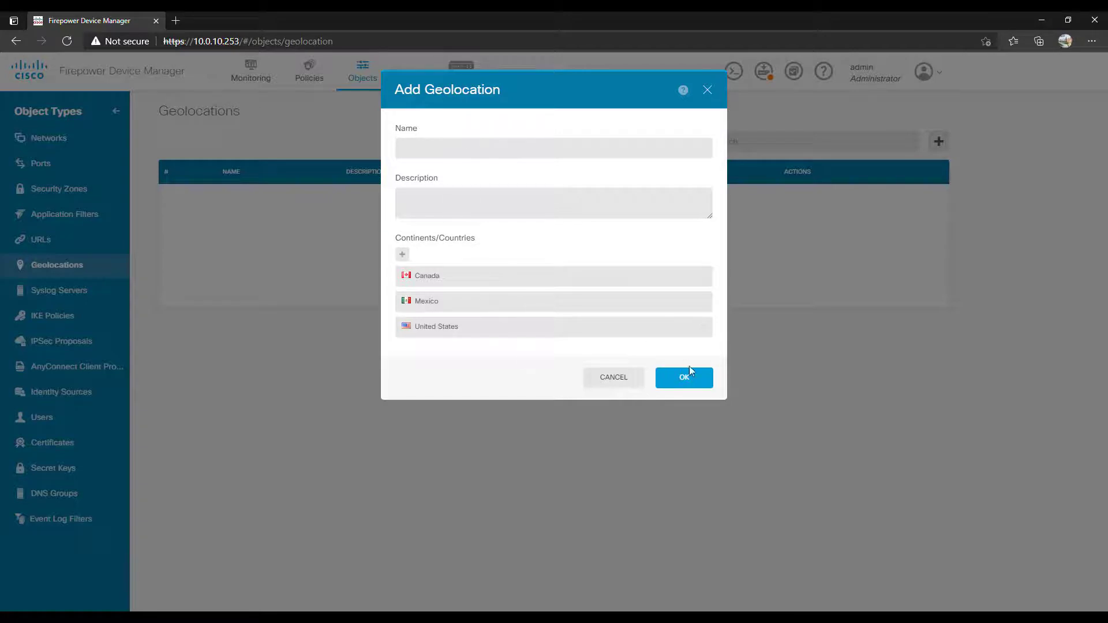
{"action": "left_click", "coordinate": [614, 378]}
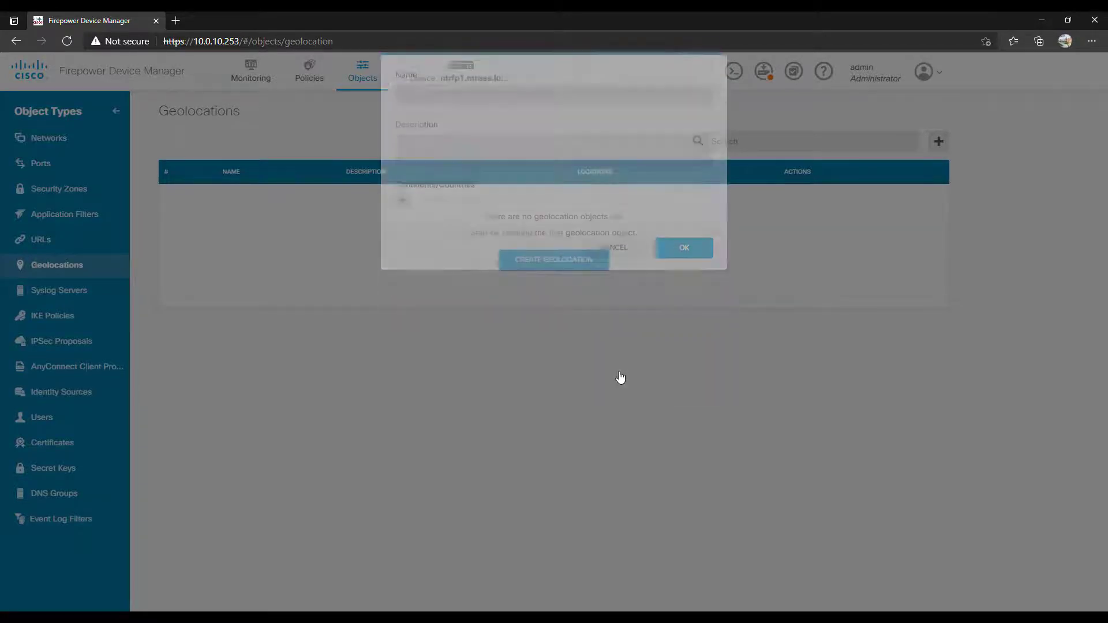
Step: Check the syslog servers page, and disable the IKE v1 policies SHA-DES-GROUP5-PRE_SHARED_KEY and SHA-DES-GROUP5-CERTIFICATE
{"action": "left_click", "coordinate": [41, 292]}
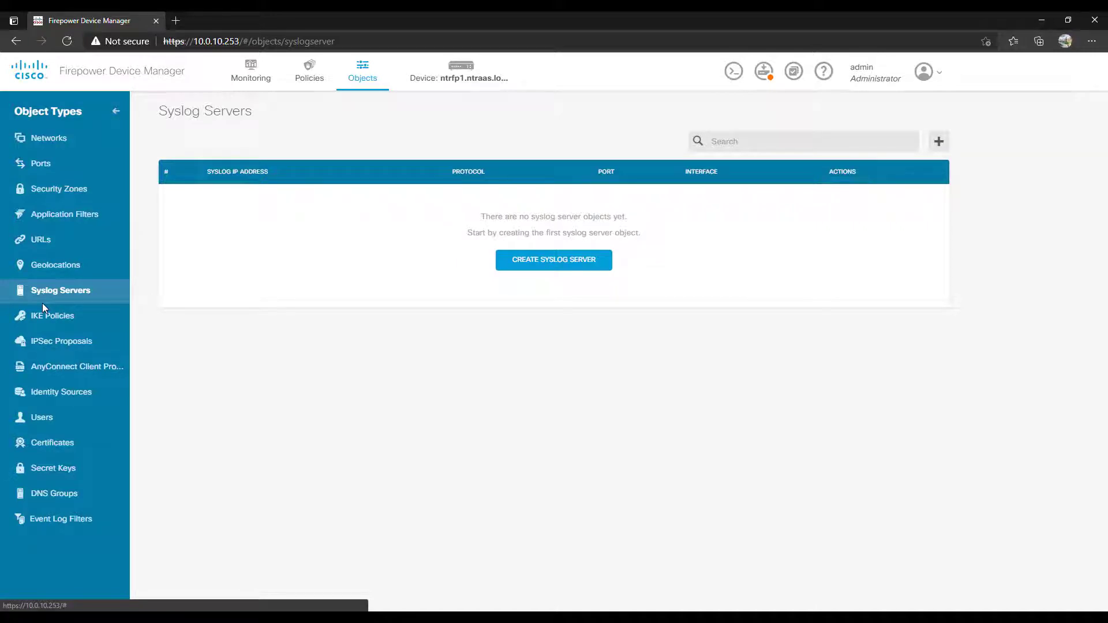
{"action": "left_click", "coordinate": [47, 319]}
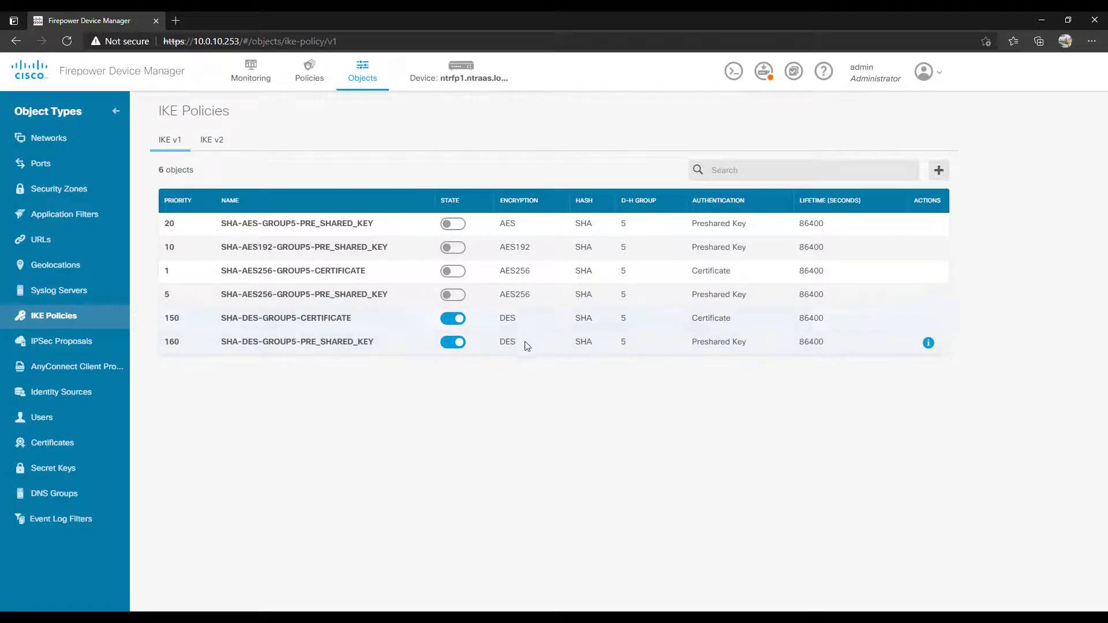
{"action": "left_click", "coordinate": [453, 343]}
{"action": "left_click", "coordinate": [452, 319]}
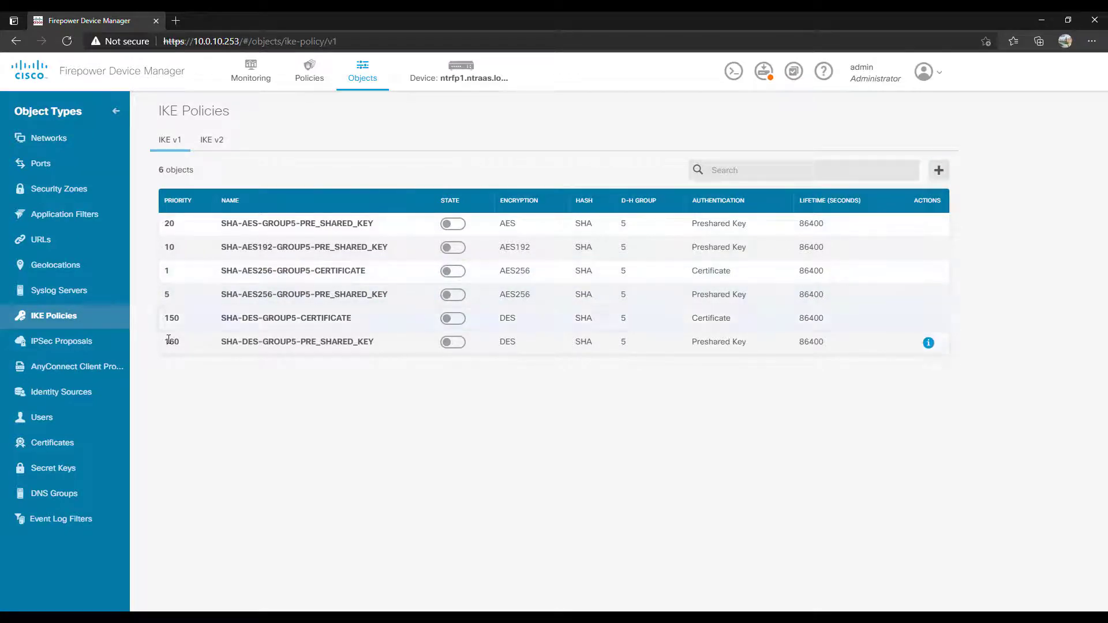
Step: Review the encryption and mode of the predefined IKE v1 IPSec proposals
{"action": "left_click", "coordinate": [59, 346]}
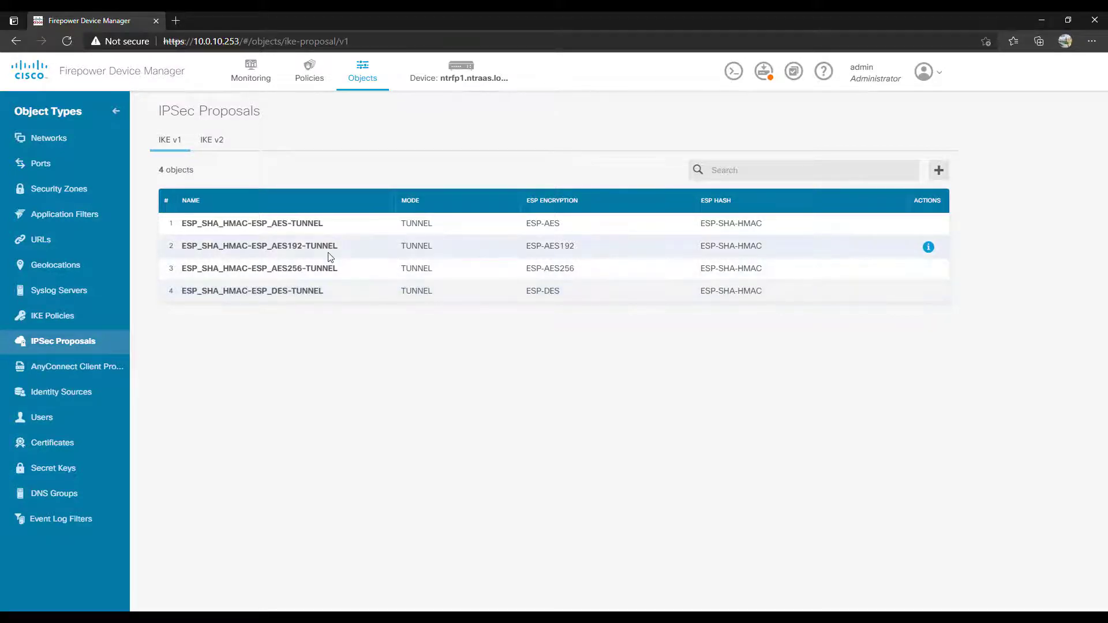
{"action": "left_click_drag", "start_coordinate": [579, 270], "coordinate": [523, 273]}
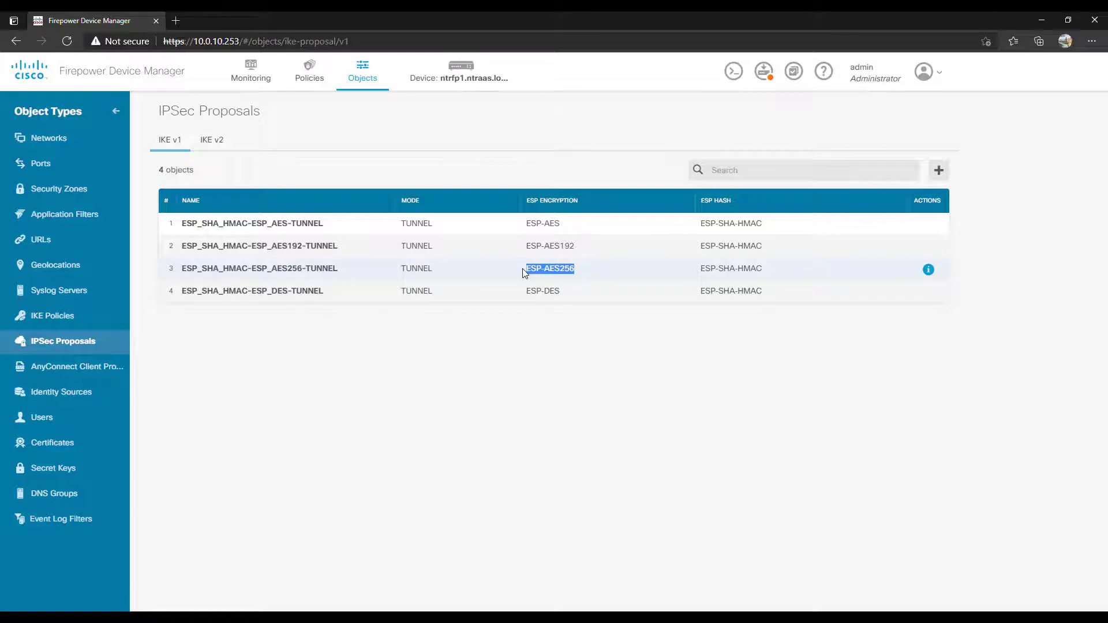
{"action": "left_click", "coordinate": [459, 227]}
{"action": "mouse_move", "coordinate": [928, 226]}
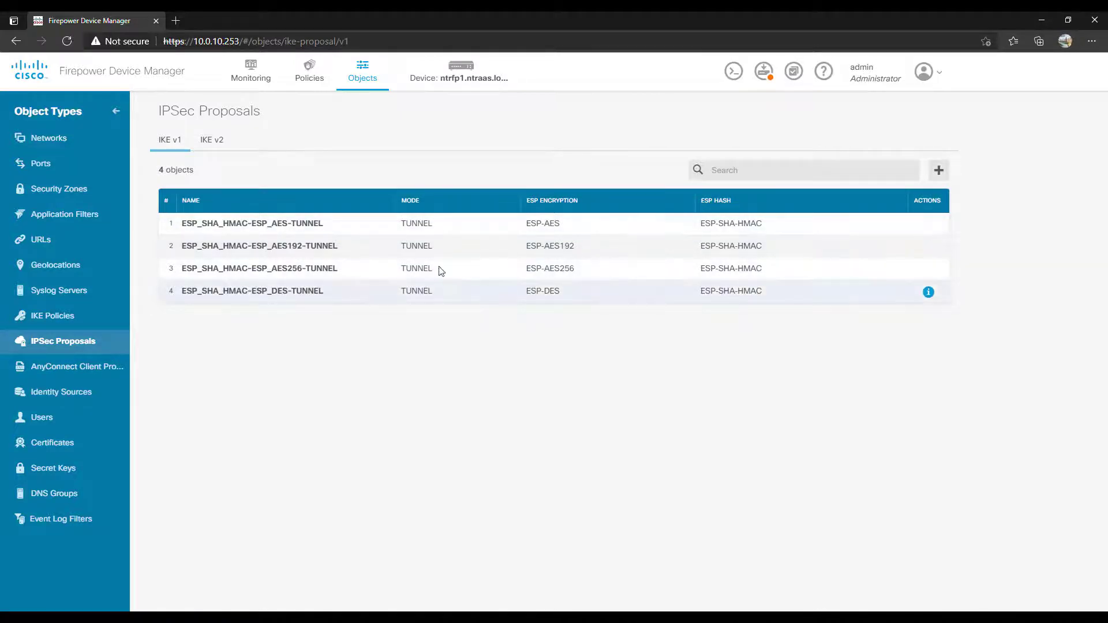
Step: Start a new IKE v2 IPSec proposal named AESGCM-only and remove its default 3DES encryption and SHA1 integrity hash
{"action": "left_click", "coordinate": [213, 141]}
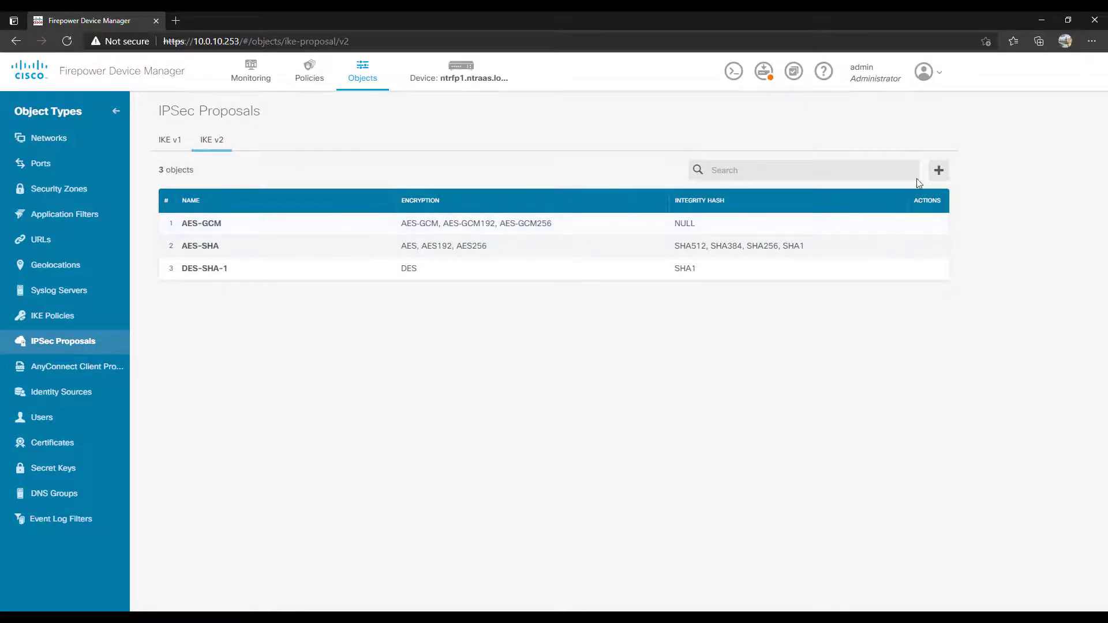
{"action": "left_click", "coordinate": [939, 169]}
{"action": "type", "text": "AESGCM-"}
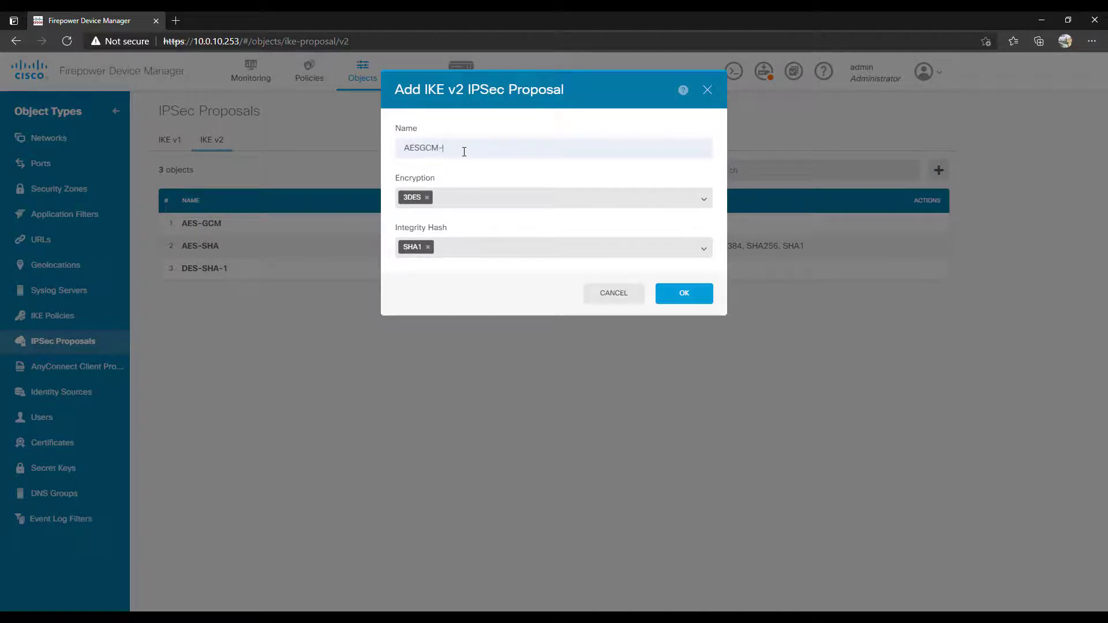
{"action": "left_click", "coordinate": [428, 197]}
{"action": "left_click", "coordinate": [428, 248]}
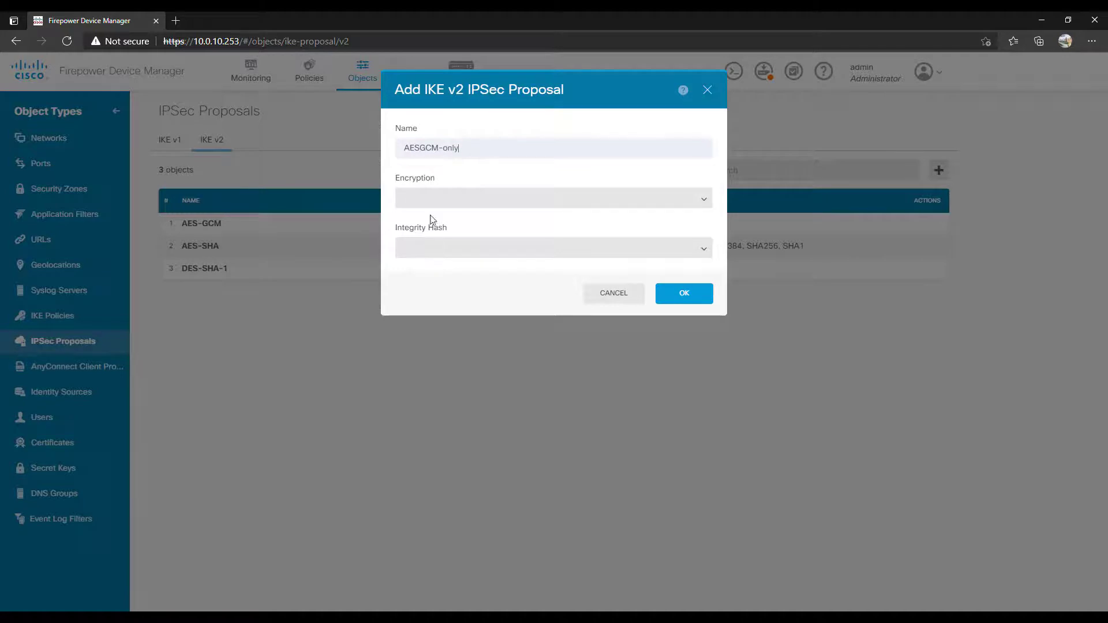
Step: Set the new proposal's encryption to AES-GCM256 and its integrity hash to SHA512, and save it
{"action": "left_click", "coordinate": [433, 199]}
{"action": "scroll", "coordinate": [450, 243], "scroll_direction": "down", "scroll_amount": 4}
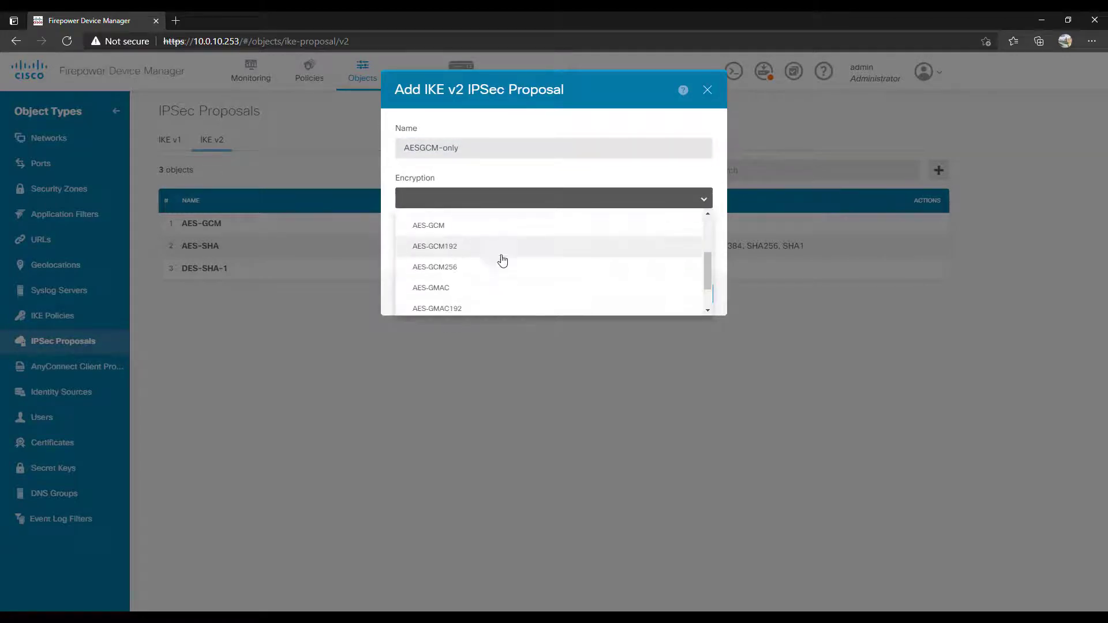
{"action": "left_click", "coordinate": [462, 269]}
{"action": "left_click", "coordinate": [456, 247]}
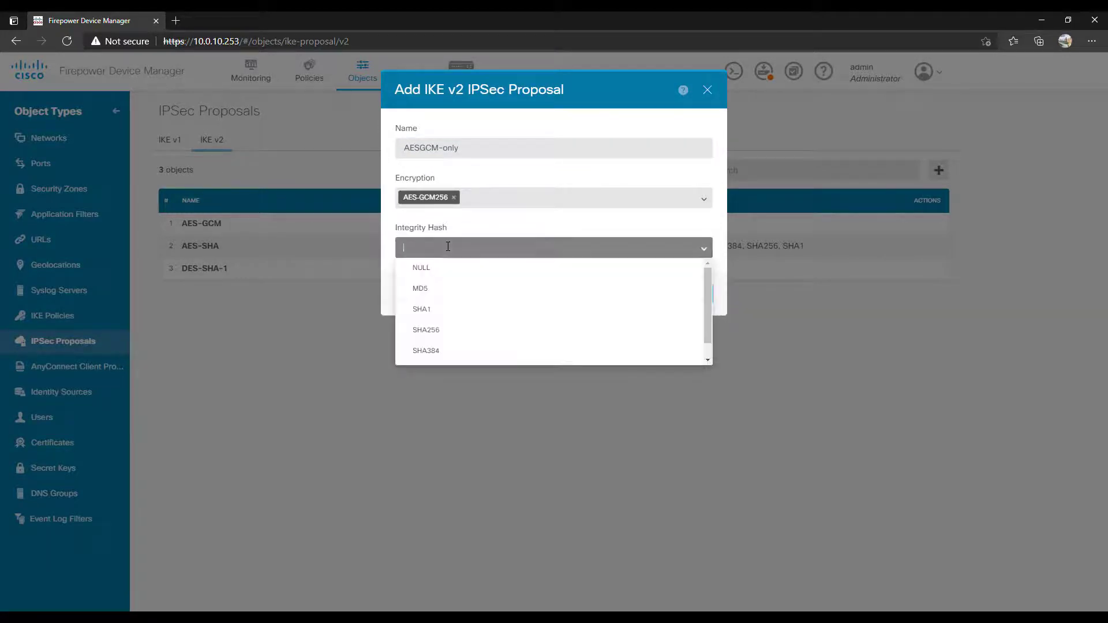
{"action": "scroll", "coordinate": [441, 335], "scroll_direction": "down", "scroll_amount": 1}
{"action": "left_click", "coordinate": [436, 354]}
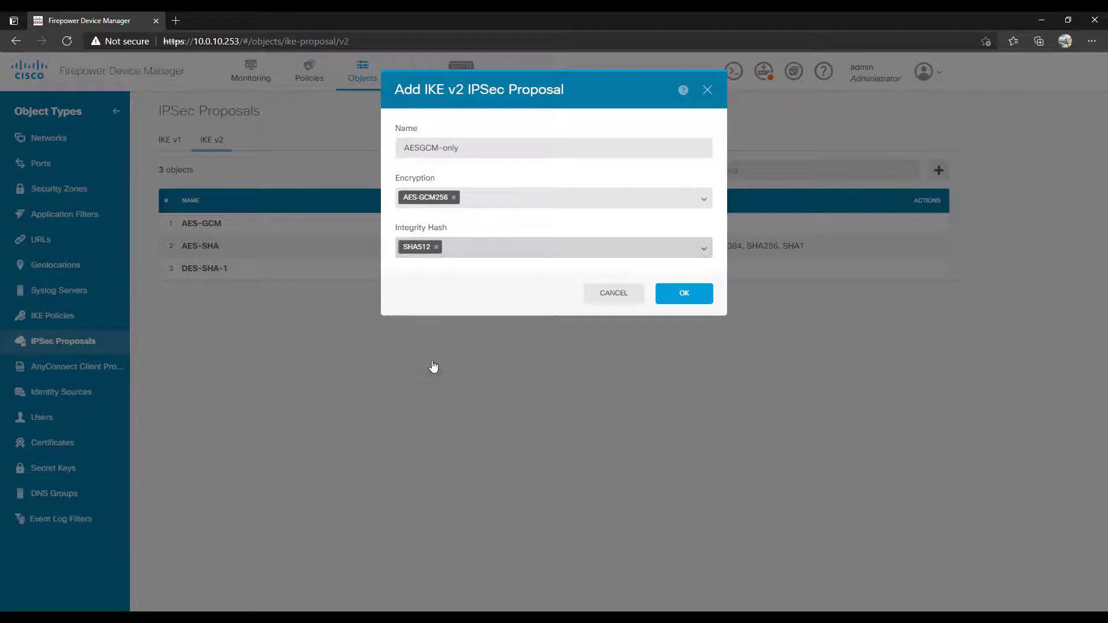
{"action": "left_click", "coordinate": [684, 295]}
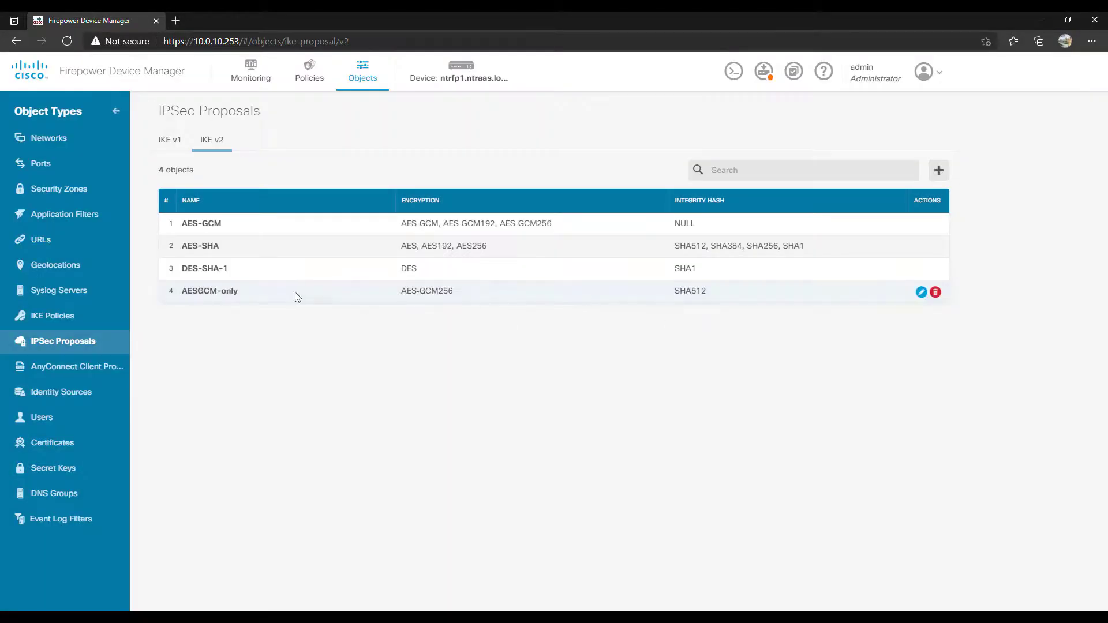
Step: Check the AESGCM-only proposal's name, encryption and integrity hash in the IKE v2 list
{"action": "left_click_drag", "start_coordinate": [183, 290], "coordinate": [279, 321]}
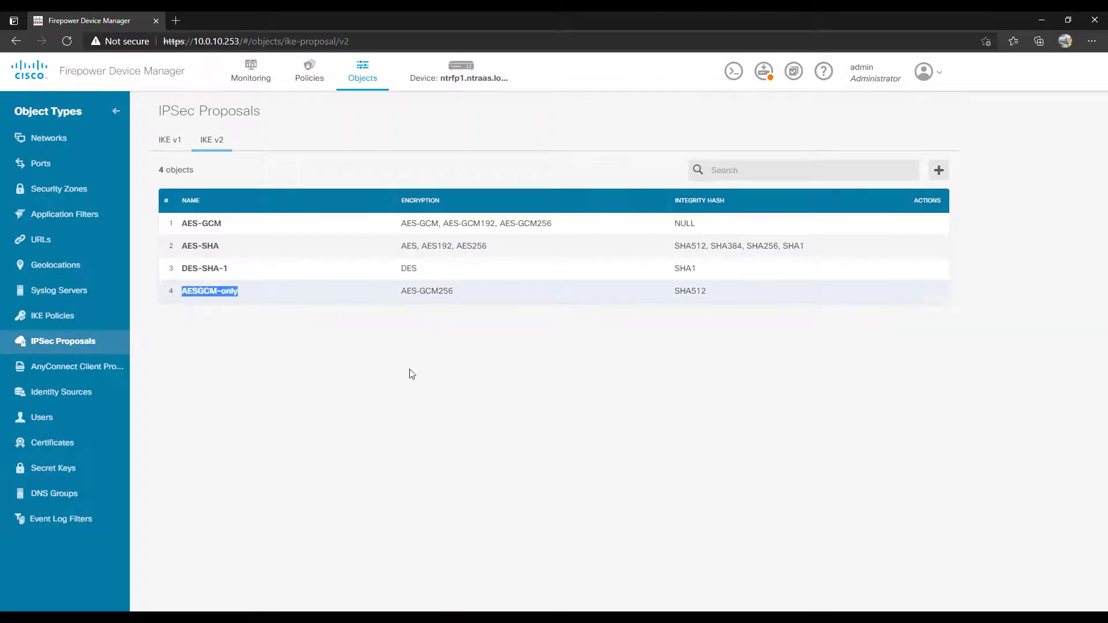
{"action": "left_click_drag", "start_coordinate": [402, 290], "coordinate": [647, 287]}
{"action": "left_click", "coordinate": [405, 328]}
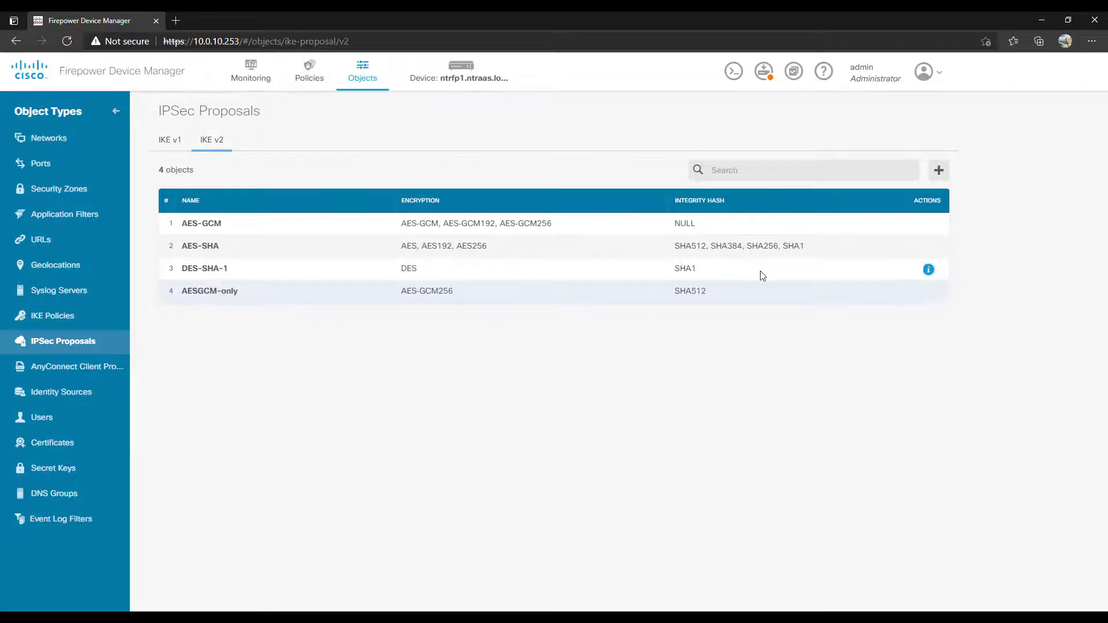
Step: View the AnyConnect client profiles and the identity sources, including the source types that can be added
{"action": "left_click", "coordinate": [86, 366]}
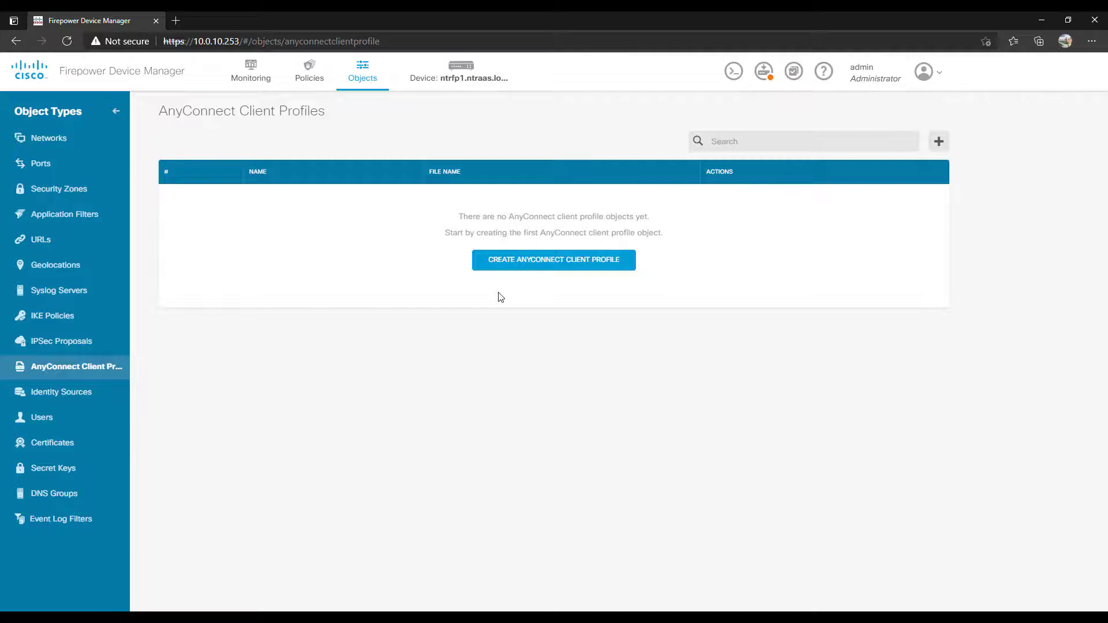
{"action": "left_click", "coordinate": [72, 392]}
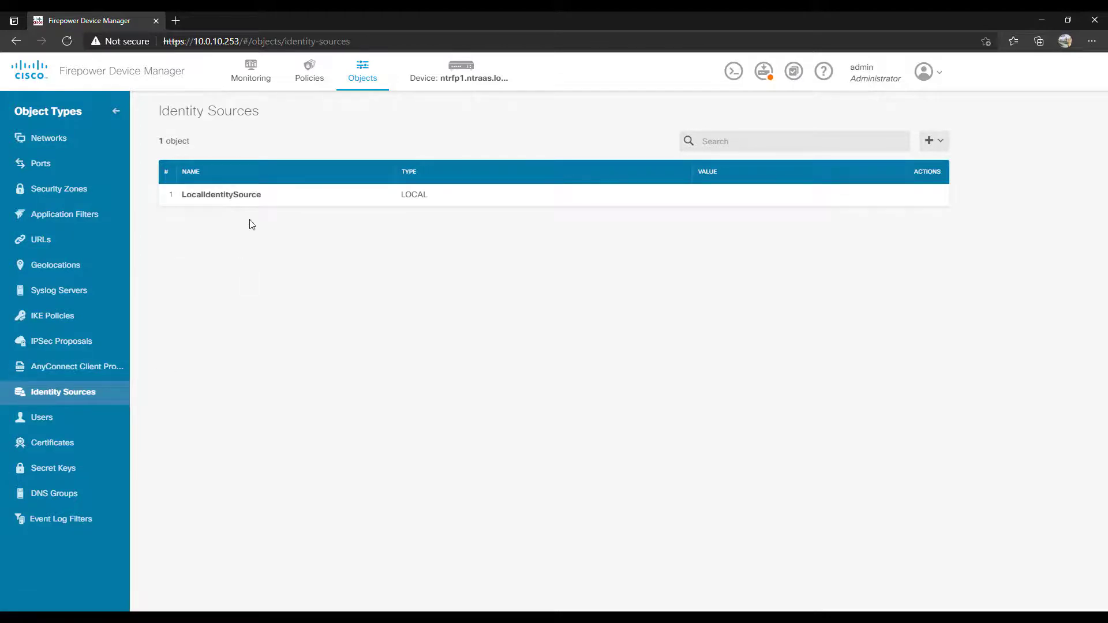
{"action": "left_click_drag", "start_coordinate": [186, 195], "coordinate": [258, 195]}
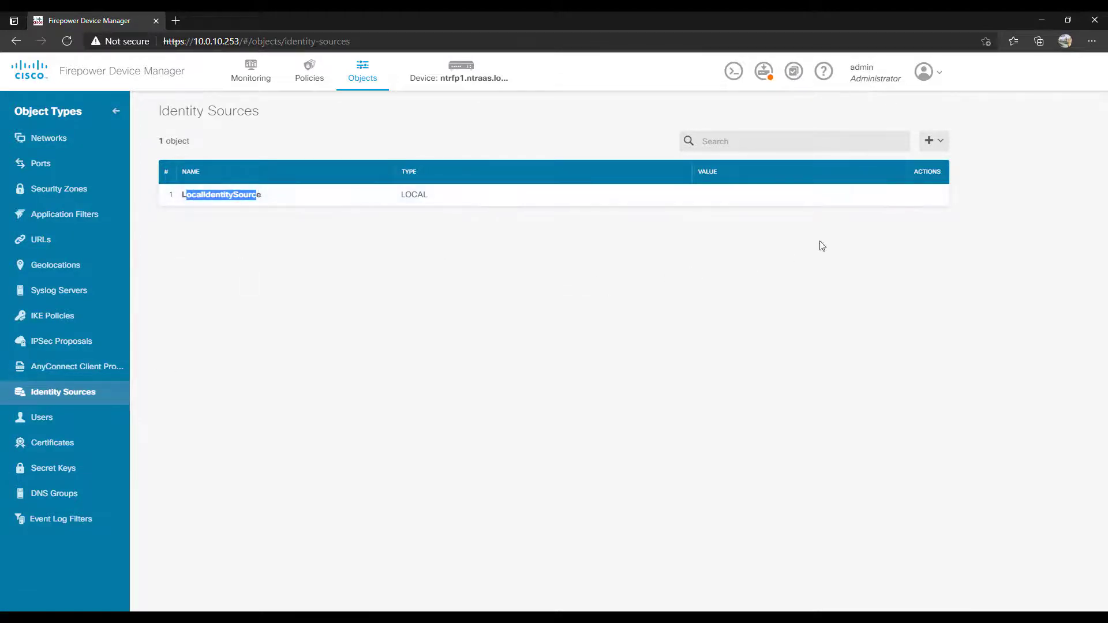
{"action": "left_click", "coordinate": [940, 142]}
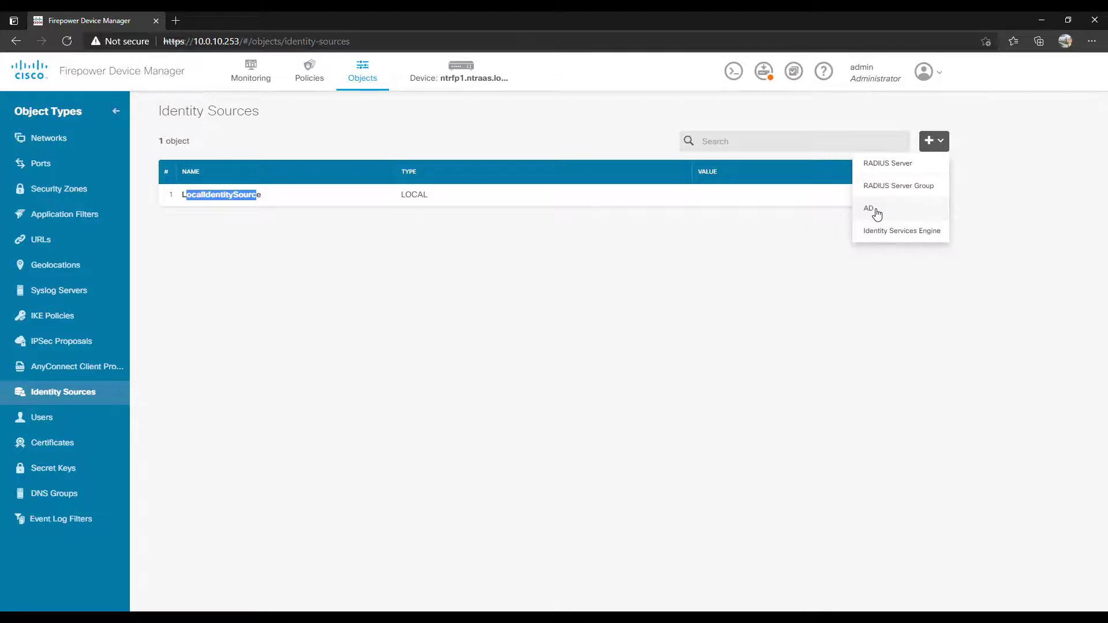
Step: View the local users, examine the service type and fields for a new local user, and close the form without saving
{"action": "left_click", "coordinate": [58, 422]}
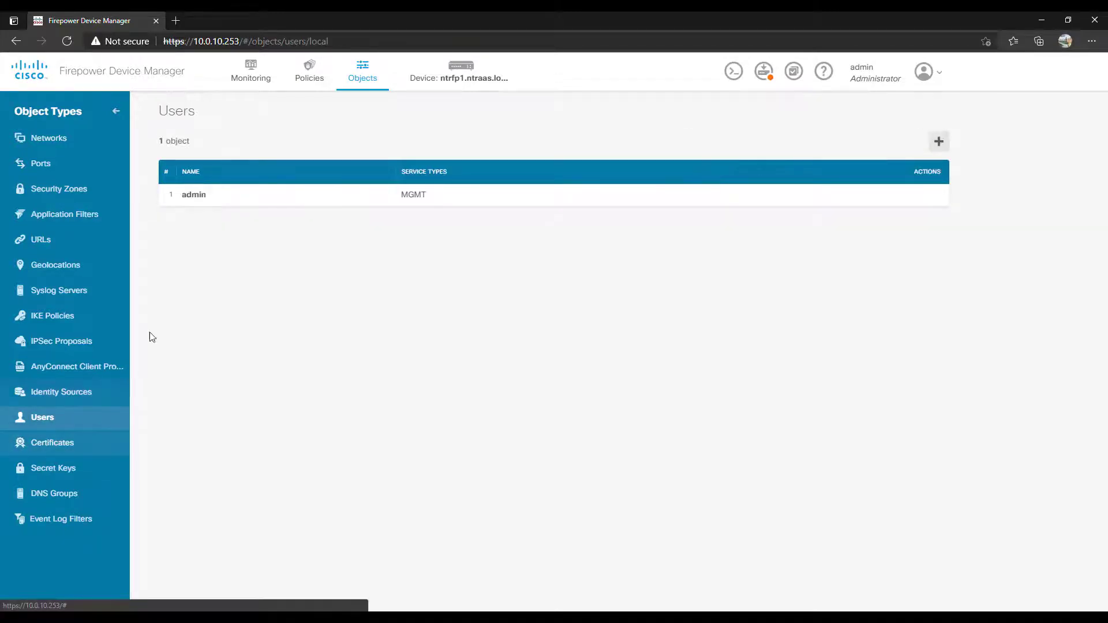
{"action": "left_click", "coordinate": [941, 142]}
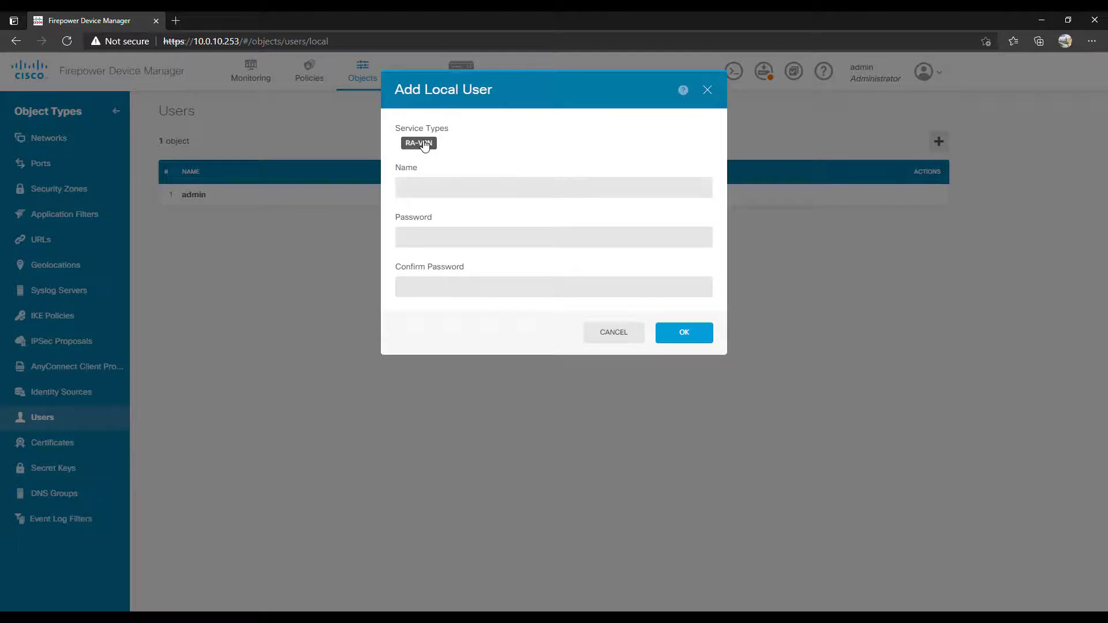
{"action": "left_click", "coordinate": [627, 339]}
Step: Review the default certificates, including NGFW-Default-InternalCA, and the certificate types that can be added
{"action": "left_click", "coordinate": [43, 442]}
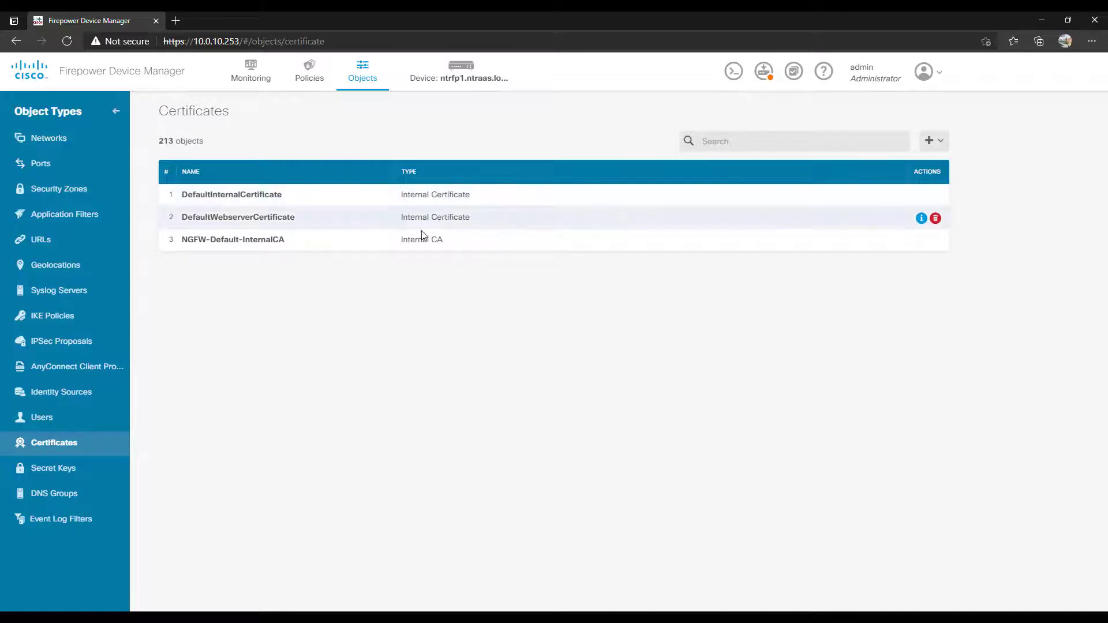
{"action": "left_click_drag", "start_coordinate": [178, 241], "coordinate": [453, 242]}
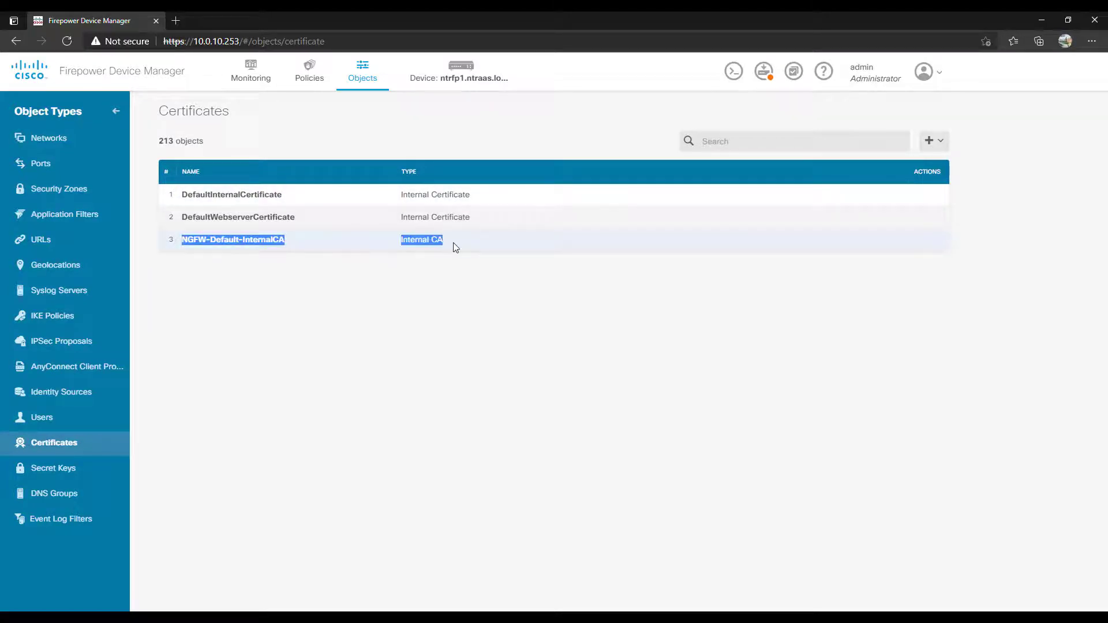
{"action": "left_click", "coordinate": [453, 243]}
{"action": "left_click", "coordinate": [937, 143]}
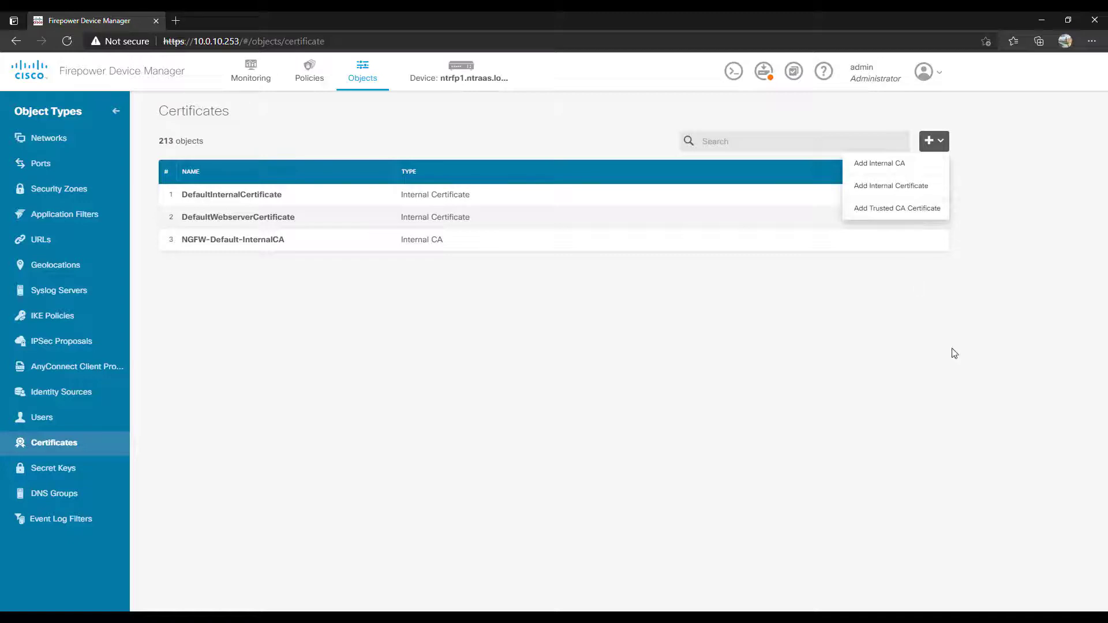
{"action": "left_click", "coordinate": [999, 415]}
Step: Create a secret key named secret_key-1, entering and confirming its password
{"action": "left_click", "coordinate": [46, 474]}
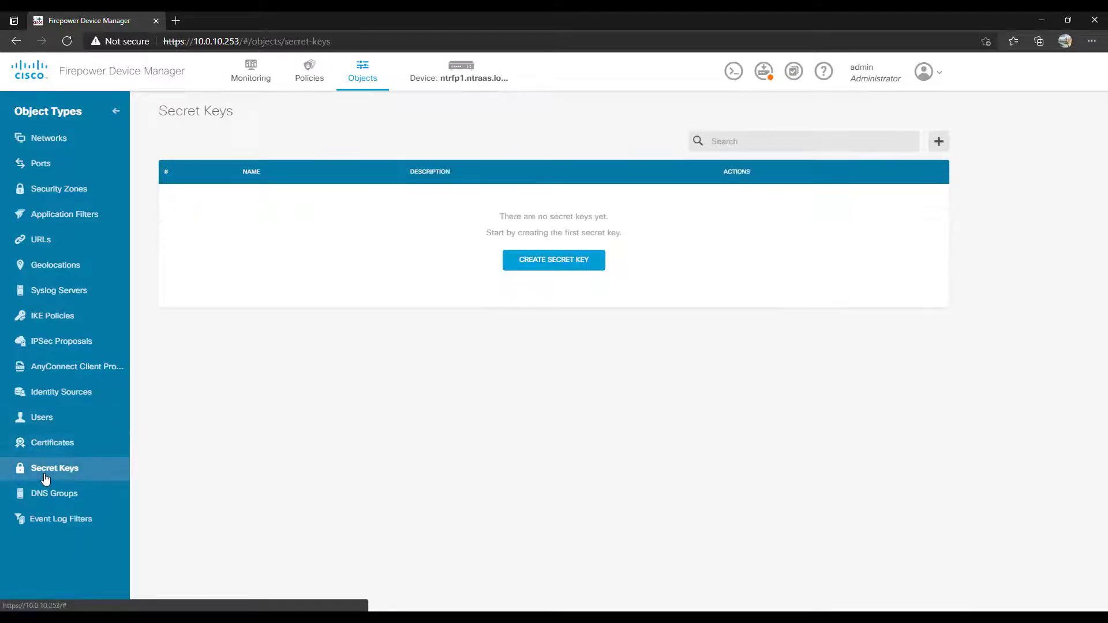
{"action": "left_click", "coordinate": [556, 260]}
{"action": "type", "text": "secret_key-1"}
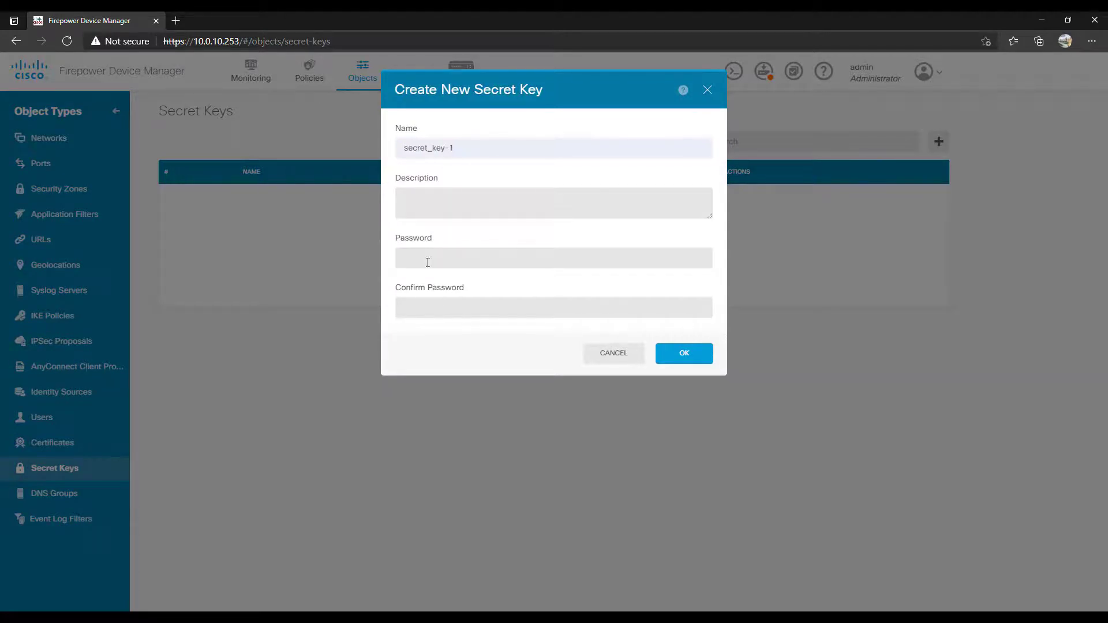
{"action": "left_click", "coordinate": [428, 261]}
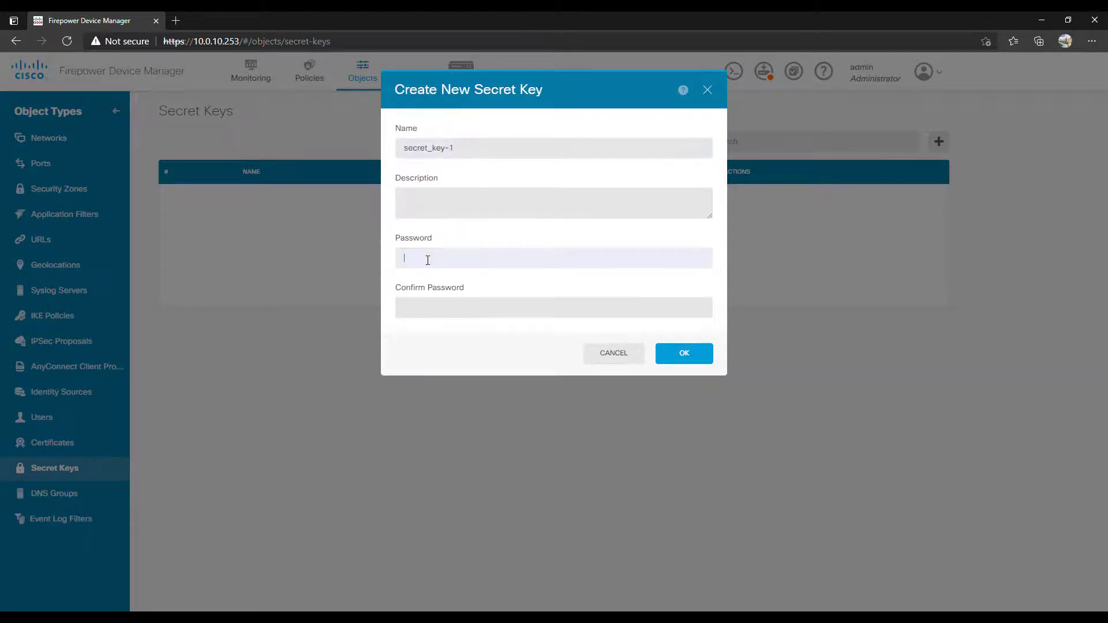
{"action": "key", "text": "Tab"}
{"action": "type", "text": "passwo"}
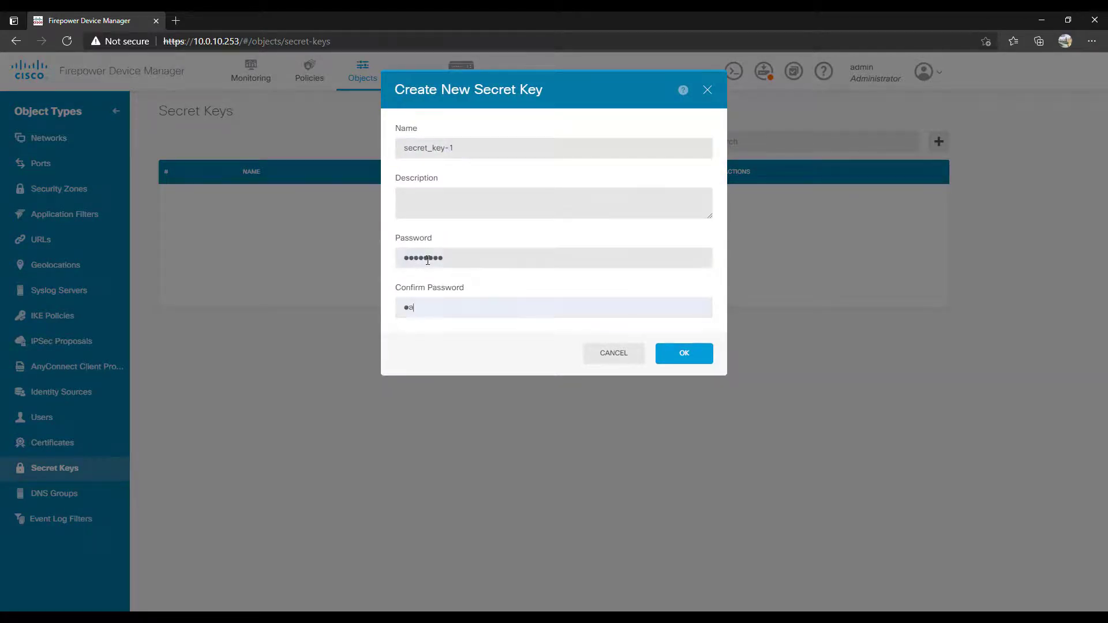
{"action": "left_click", "coordinate": [686, 354]}
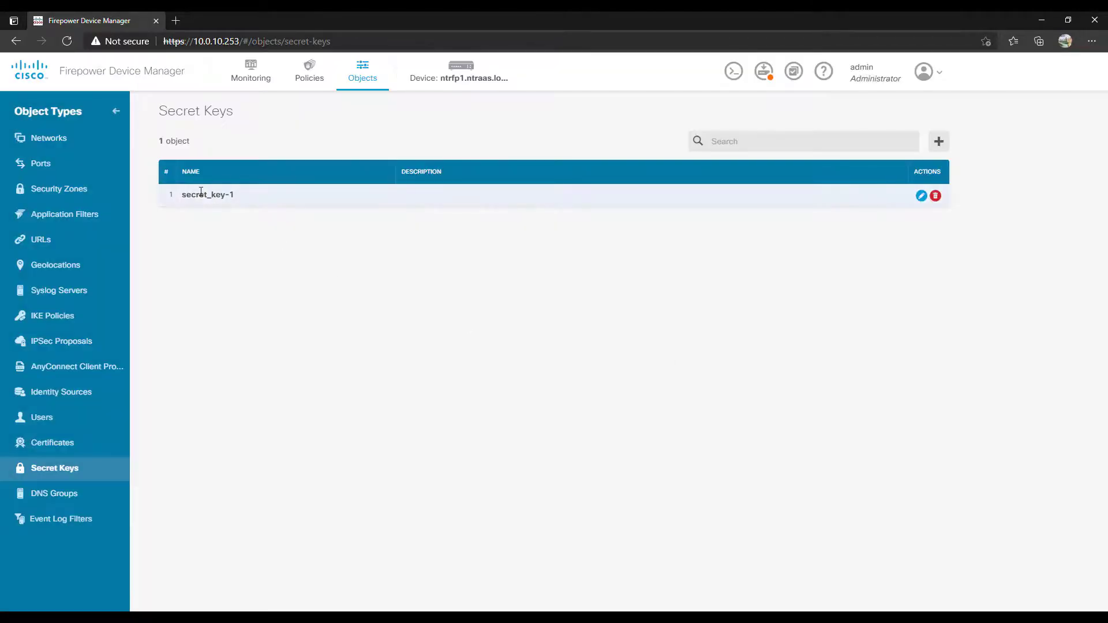
Step: Delete the secret_key-1 secret key
{"action": "left_click", "coordinate": [936, 198]}
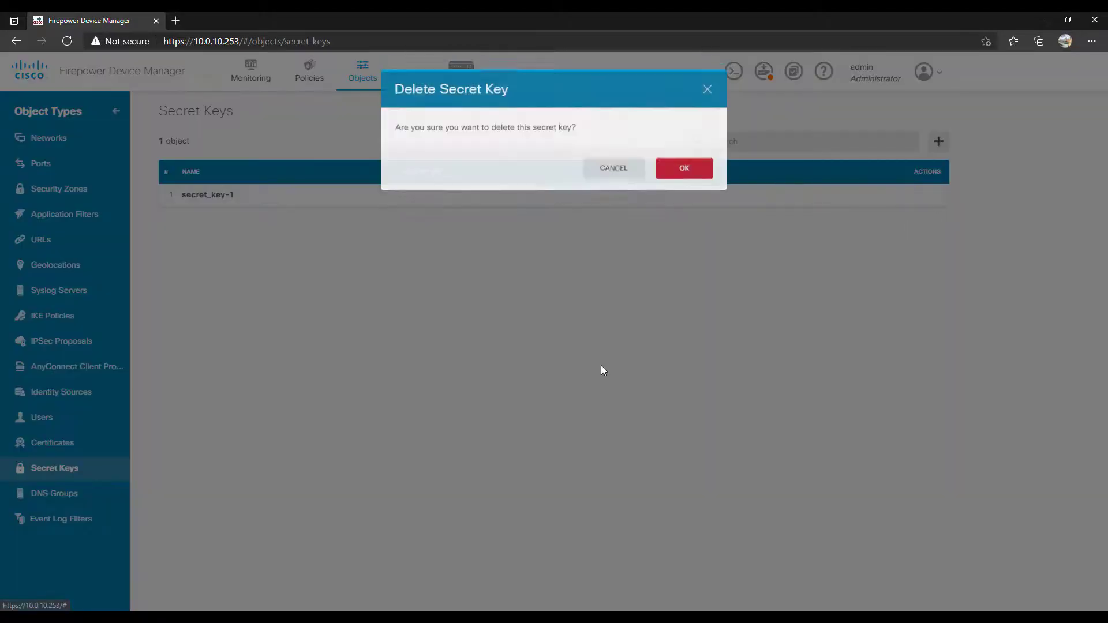
{"action": "left_click", "coordinate": [687, 169]}
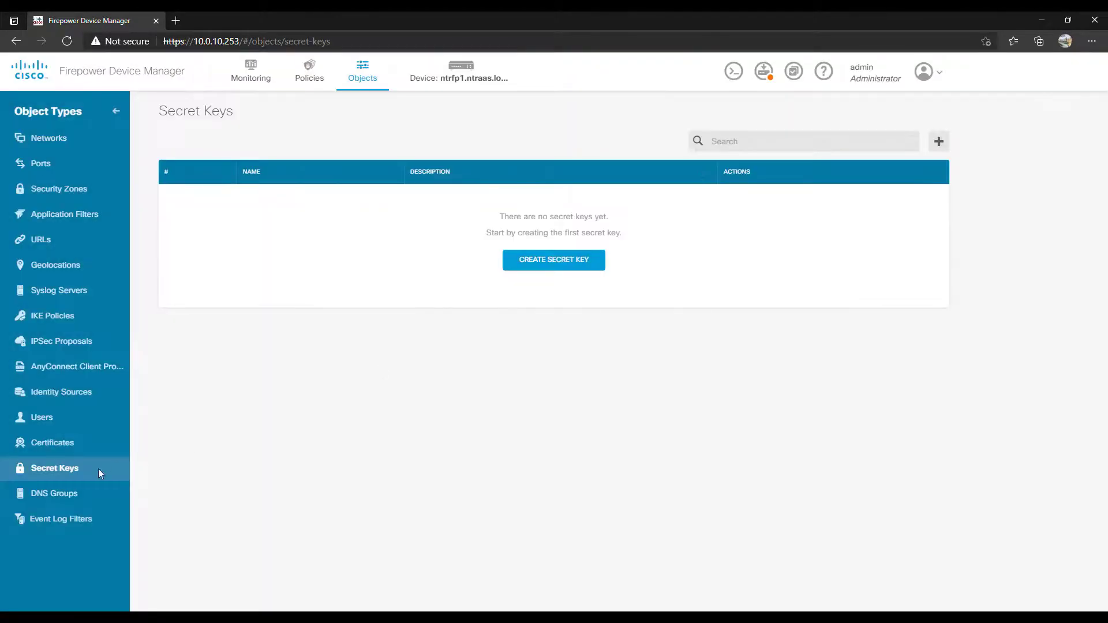
Step: View the DNS groups, including the Cisco Umbrella servers, and the event log filters, and return to the network objects
{"action": "left_click", "coordinate": [53, 494]}
{"action": "mouse_move", "coordinate": [773, 202]}
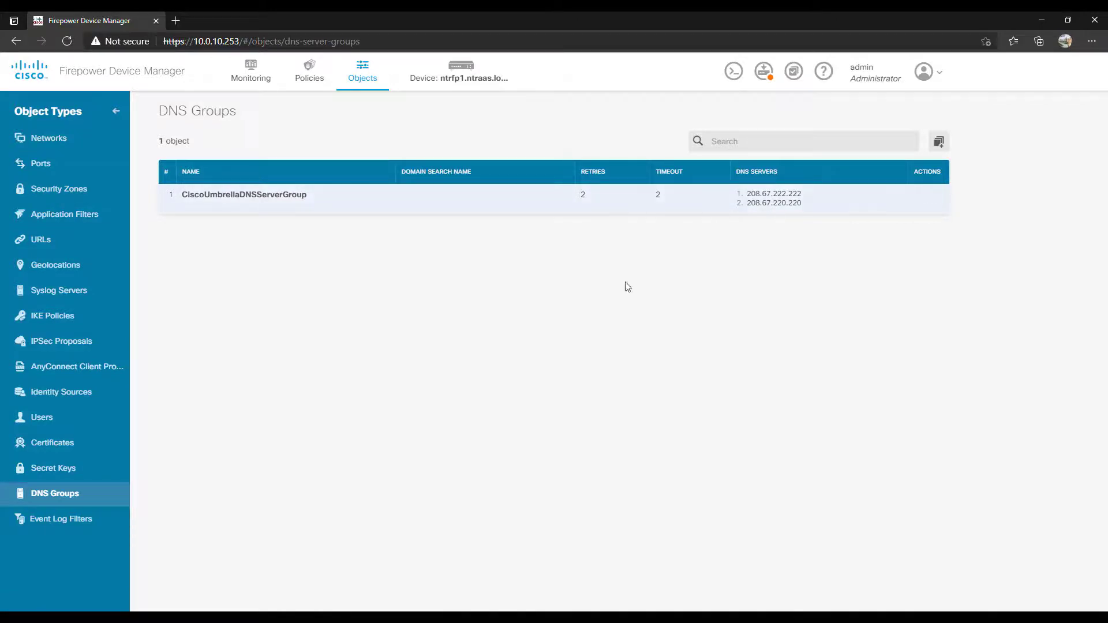
{"action": "left_click", "coordinate": [32, 522]}
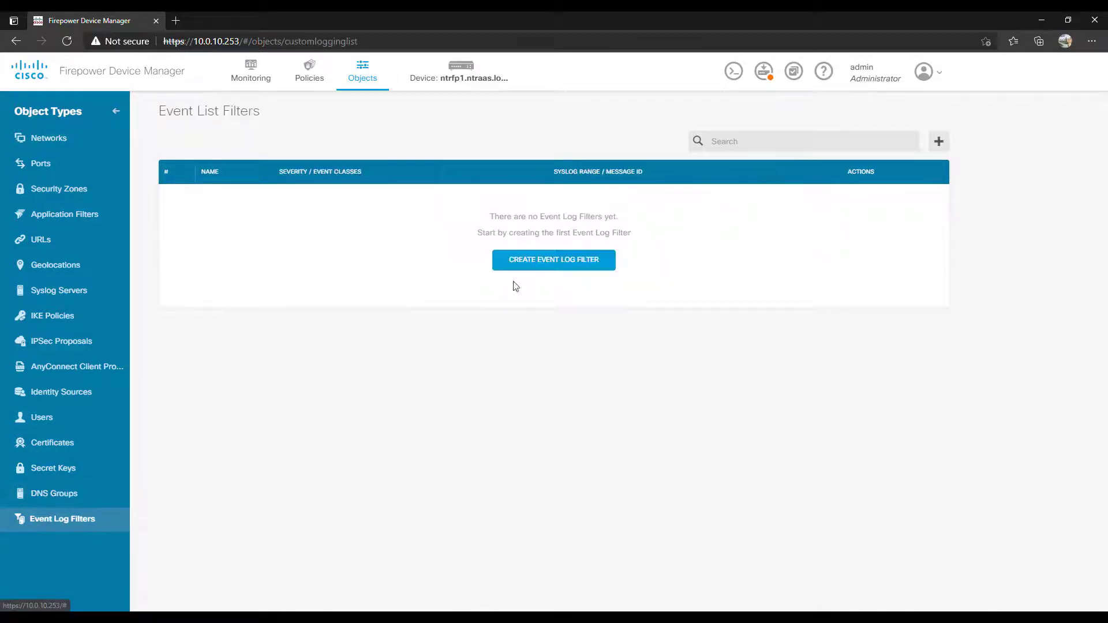
{"action": "left_click", "coordinate": [116, 112]}
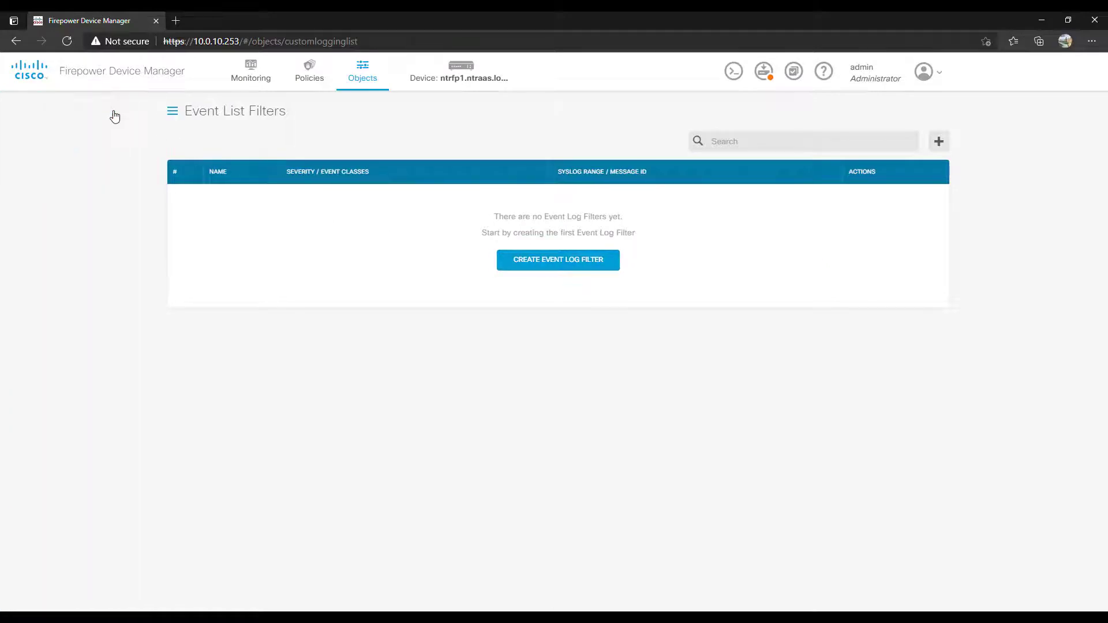
{"action": "left_click", "coordinate": [358, 75]}
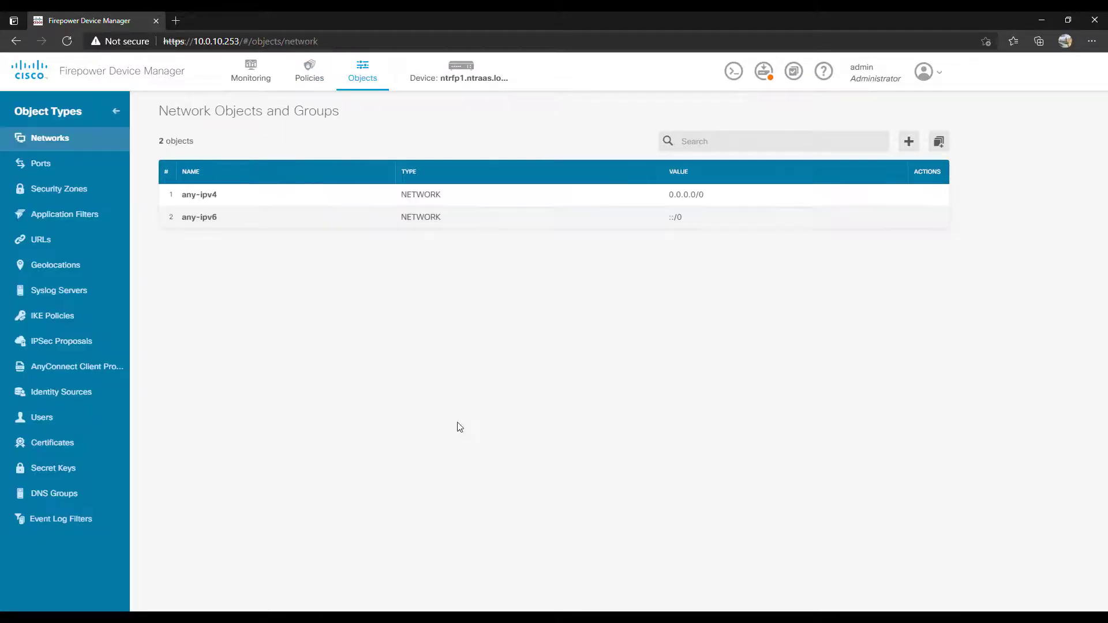
Step: Review the monitoring dashboards for System, Network Overview, Users, Applications, Web Applications, URL Categories, and Access and SI Rules
{"action": "left_click", "coordinate": [246, 74]}
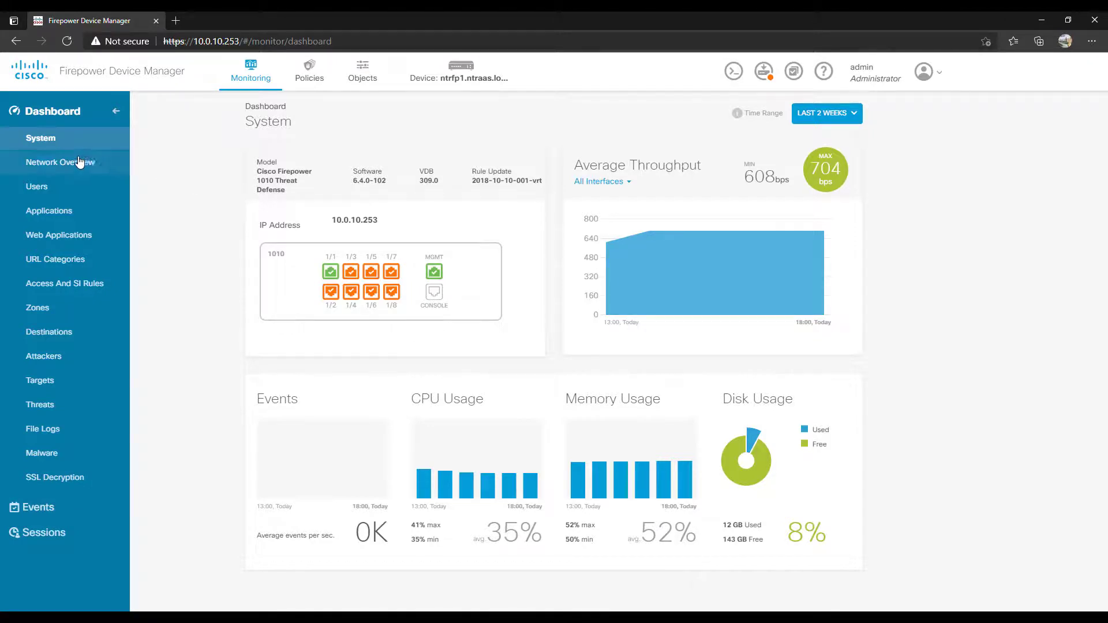
{"action": "left_click", "coordinate": [43, 167]}
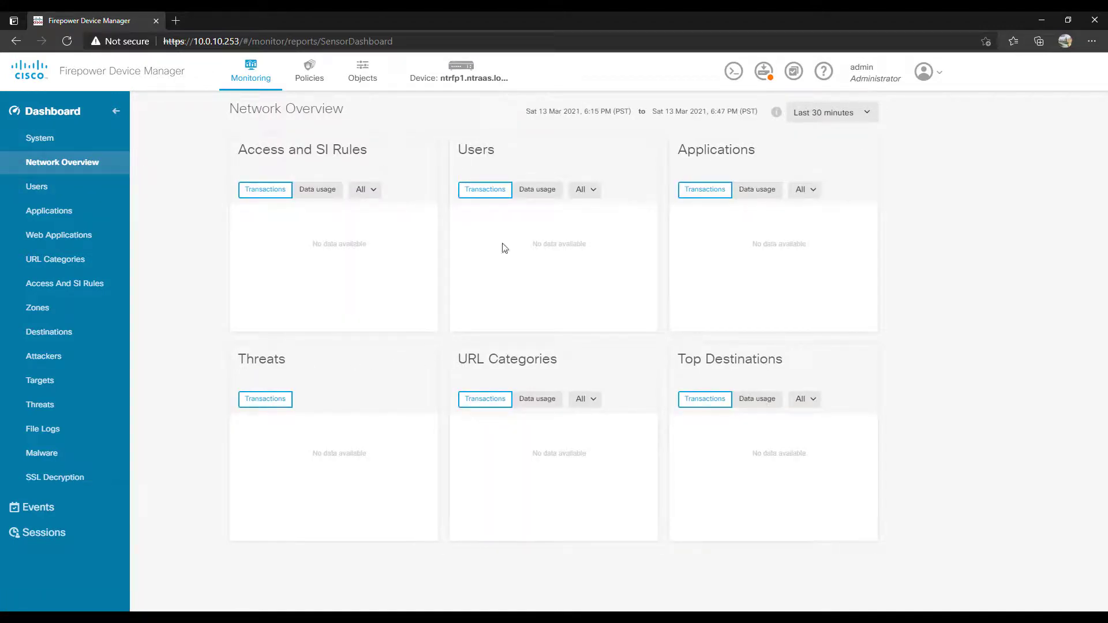
{"action": "left_click", "coordinate": [56, 190]}
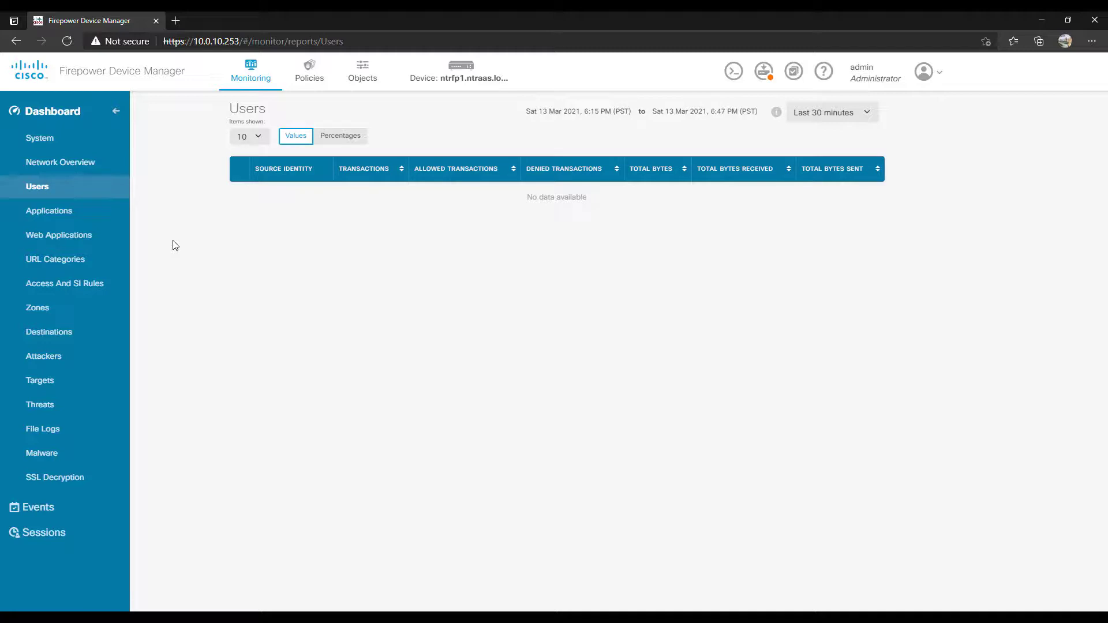
{"action": "left_click", "coordinate": [63, 214]}
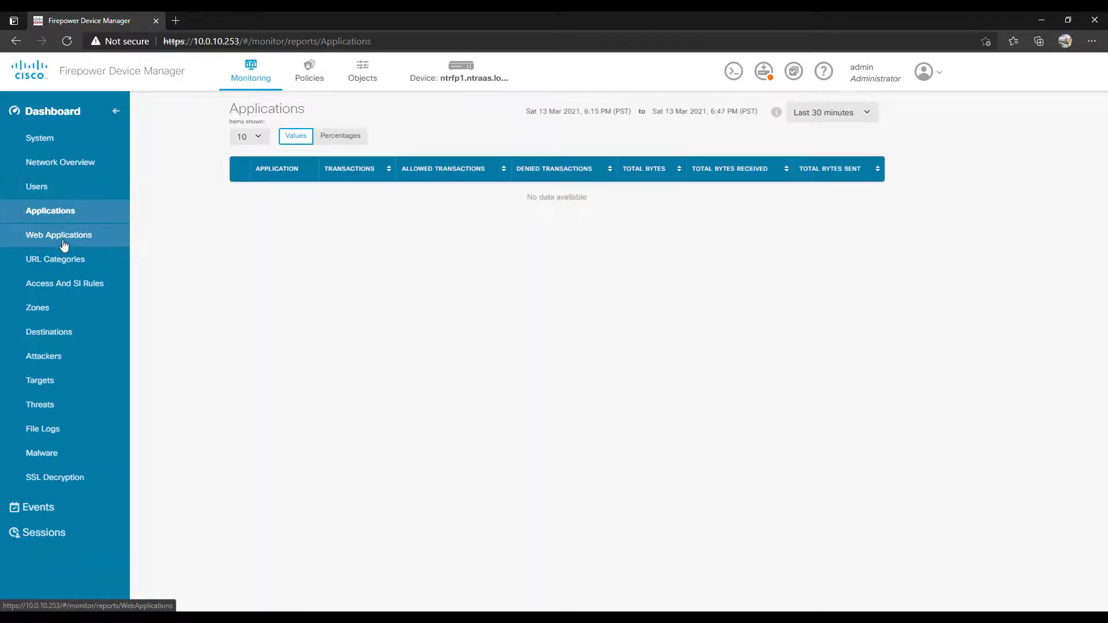
{"action": "left_click", "coordinate": [63, 242]}
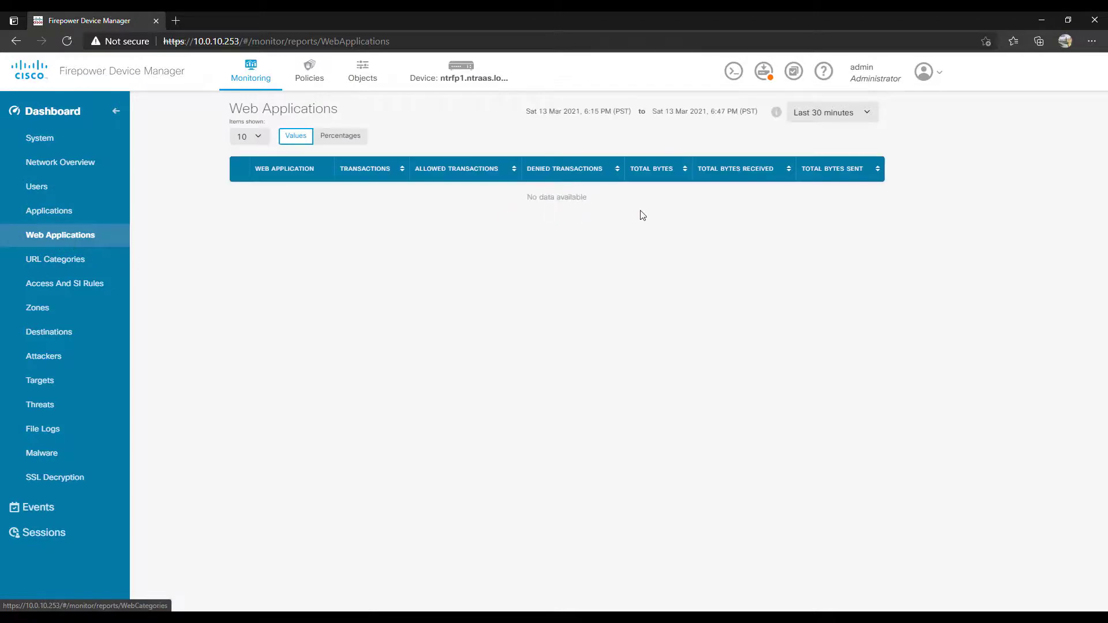
{"action": "left_click", "coordinate": [65, 261]}
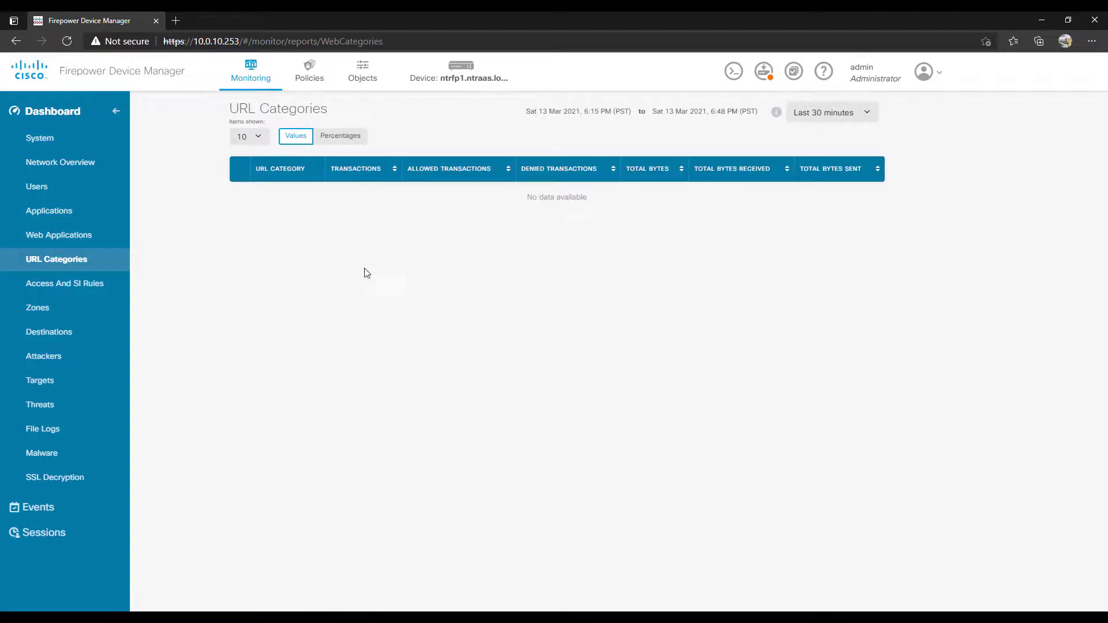
{"action": "left_click", "coordinate": [72, 289]}
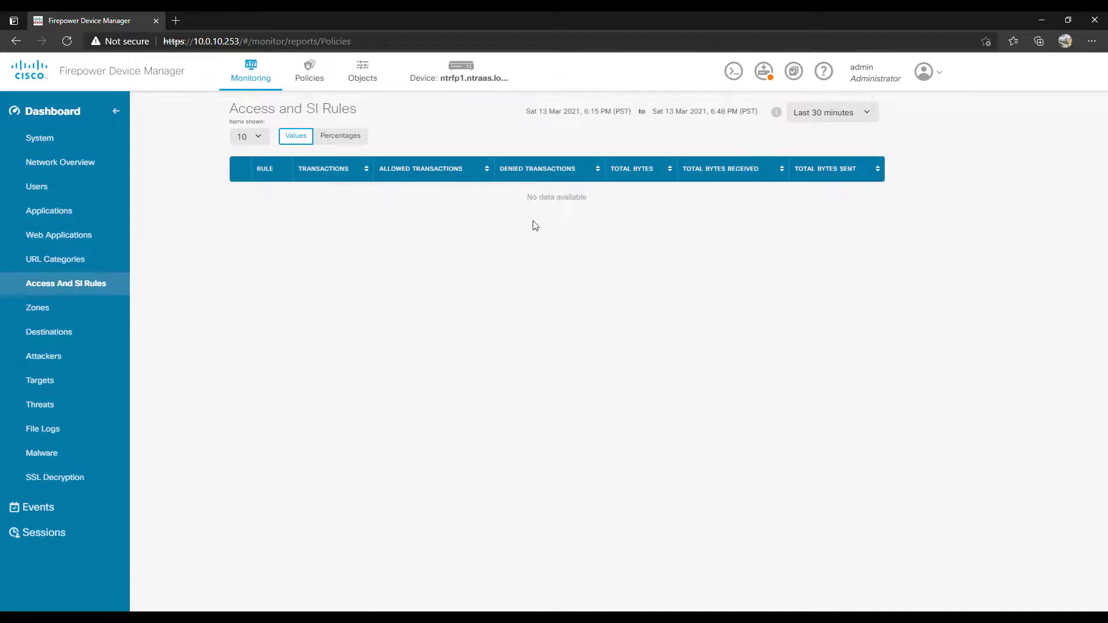
Step: Review the monitoring reports for Zones, Destinations, Attackers, Targets, Threats, File Logs, Malware and SSL Decryption
{"action": "left_click", "coordinate": [61, 312]}
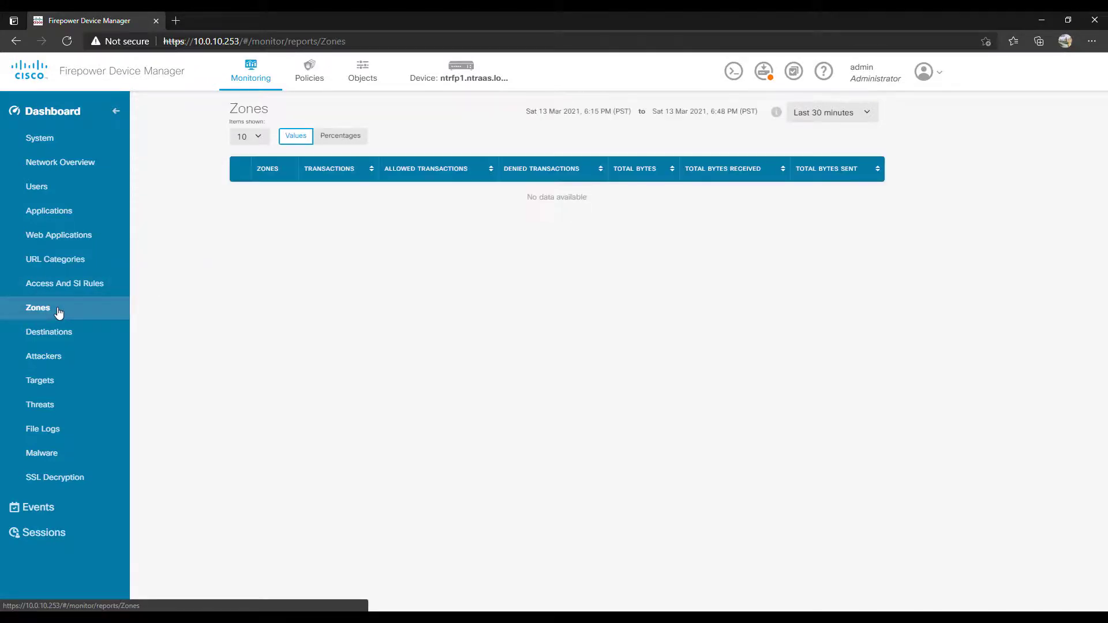
{"action": "left_click", "coordinate": [52, 336]}
{"action": "left_click", "coordinate": [54, 359]}
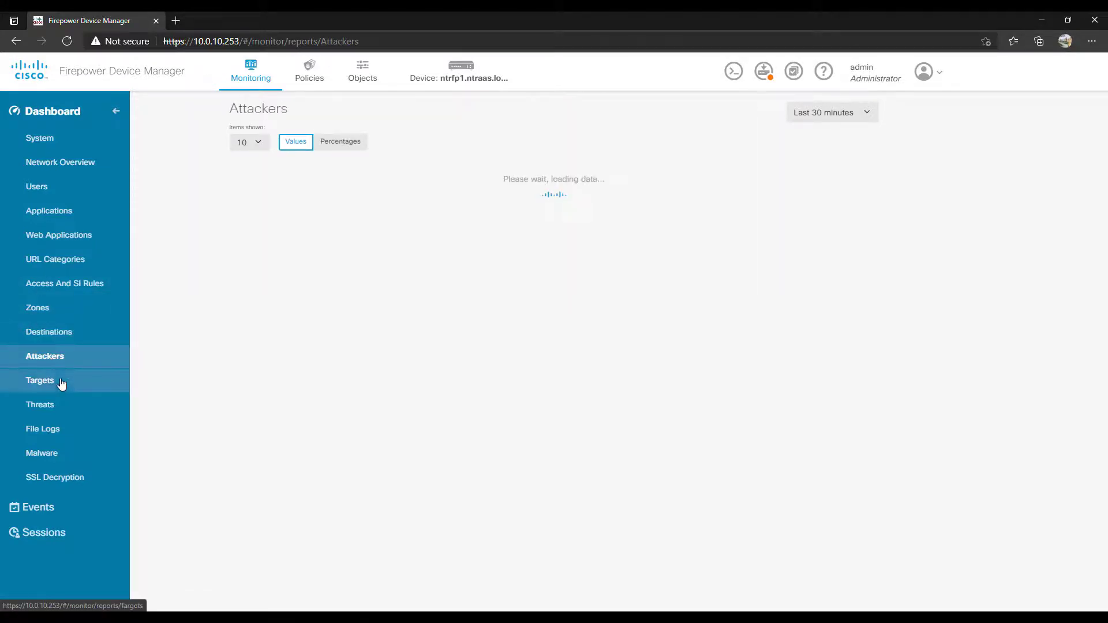
{"action": "left_click", "coordinate": [41, 381]}
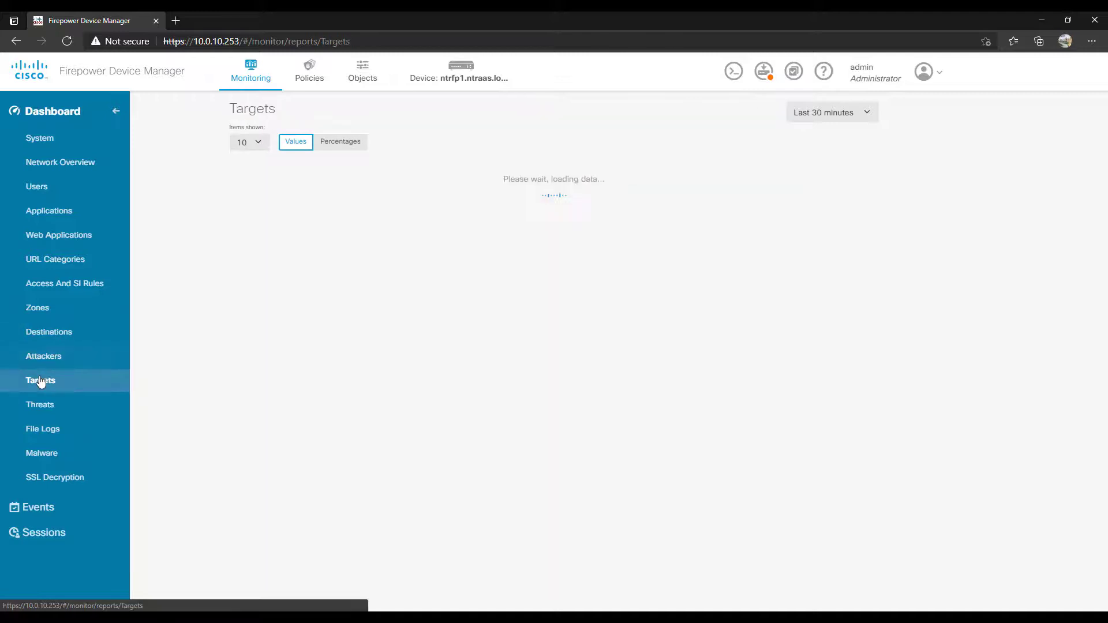
{"action": "left_click", "coordinate": [46, 408]}
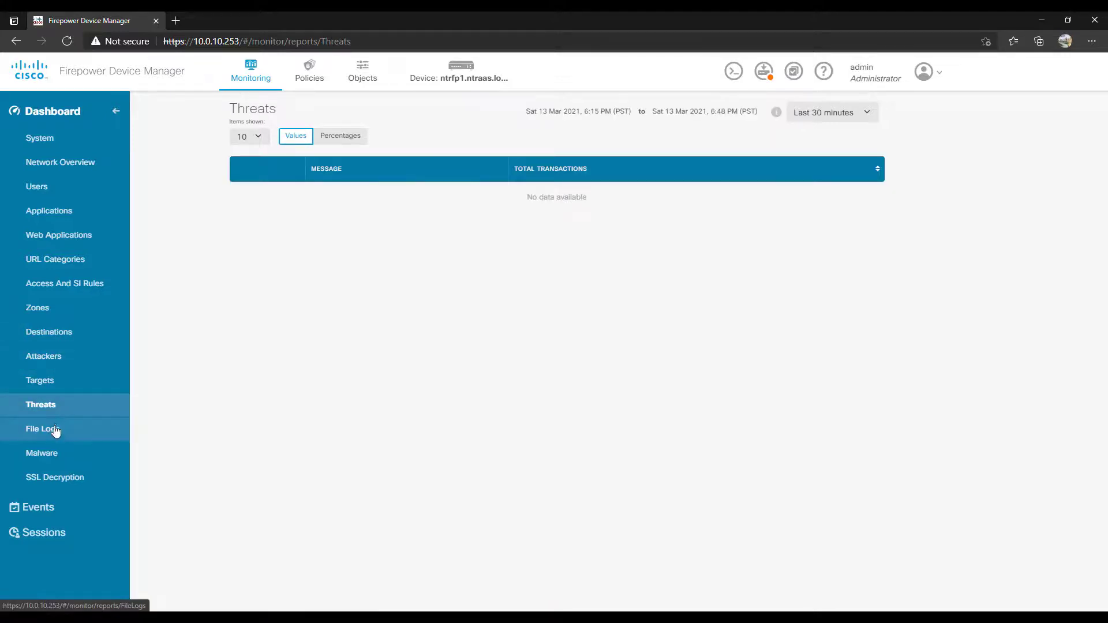
{"action": "left_click", "coordinate": [51, 430]}
{"action": "left_click", "coordinate": [51, 459]}
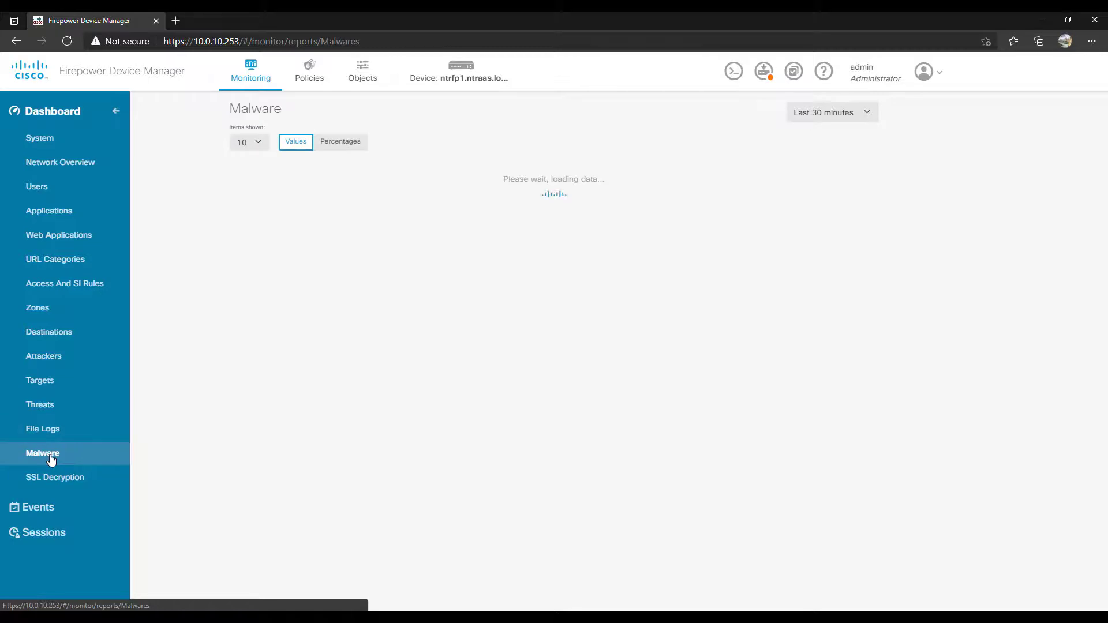
{"action": "left_click", "coordinate": [49, 480]}
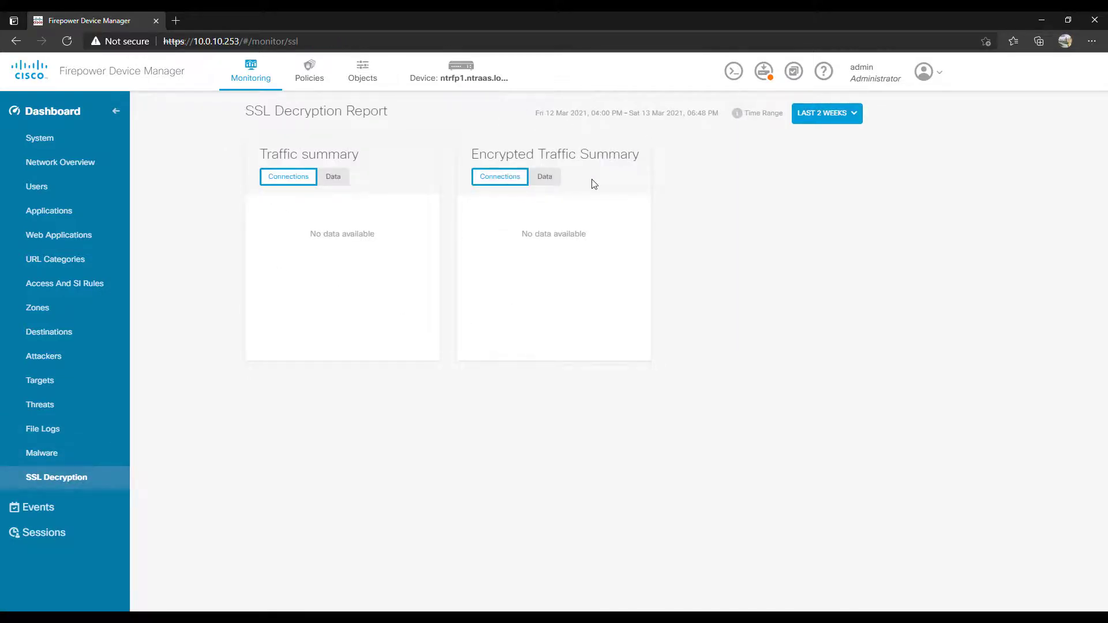
Step: View the connection events and check the active user's name and session length under Sessions
{"action": "left_click", "coordinate": [33, 511]}
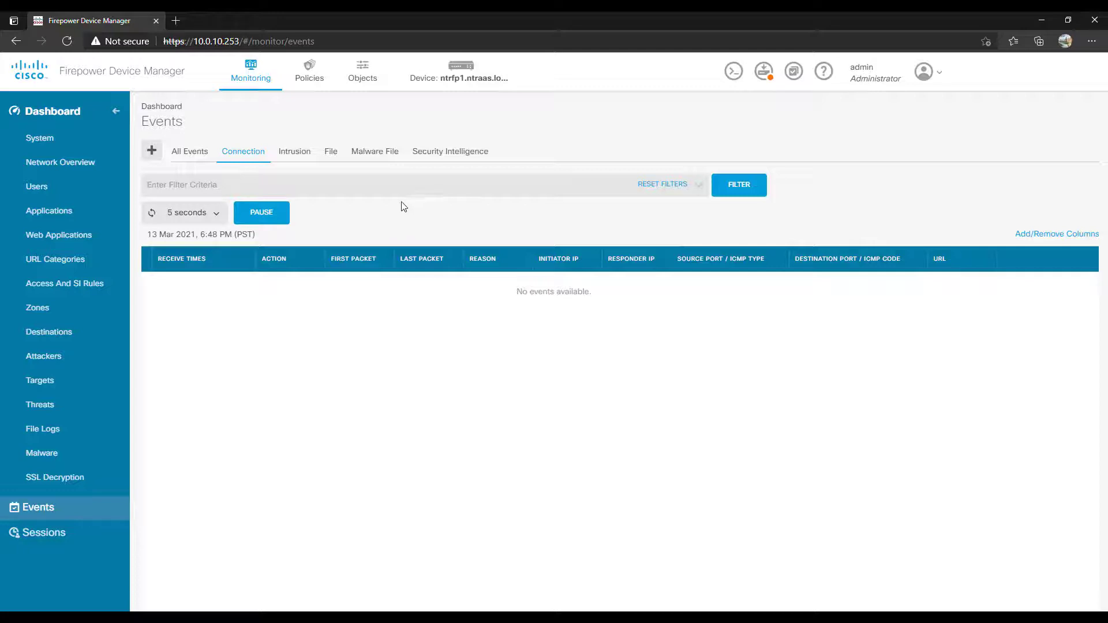
{"action": "left_click", "coordinate": [31, 539]}
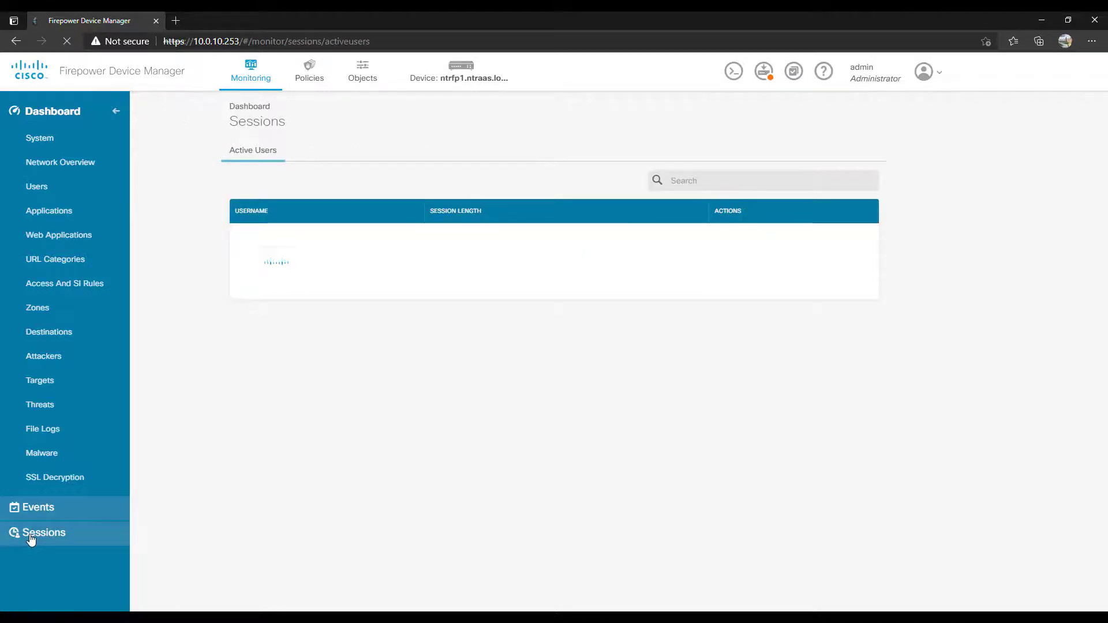
{"action": "left_click_drag", "start_coordinate": [236, 236], "coordinate": [297, 237]}
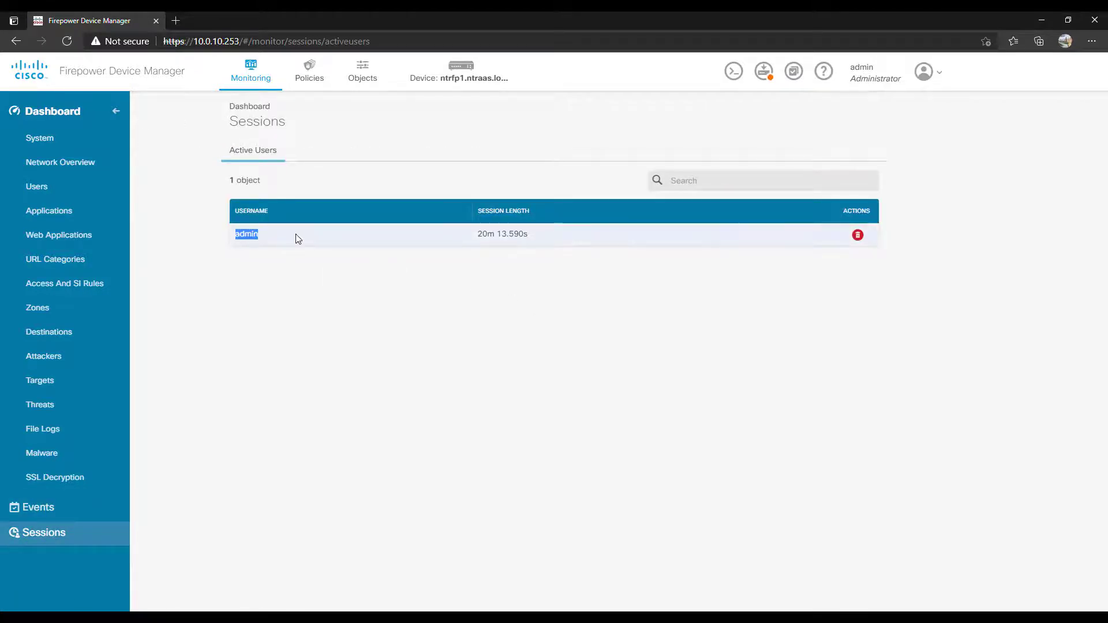
{"action": "left_click_drag", "start_coordinate": [477, 234], "coordinate": [535, 234]}
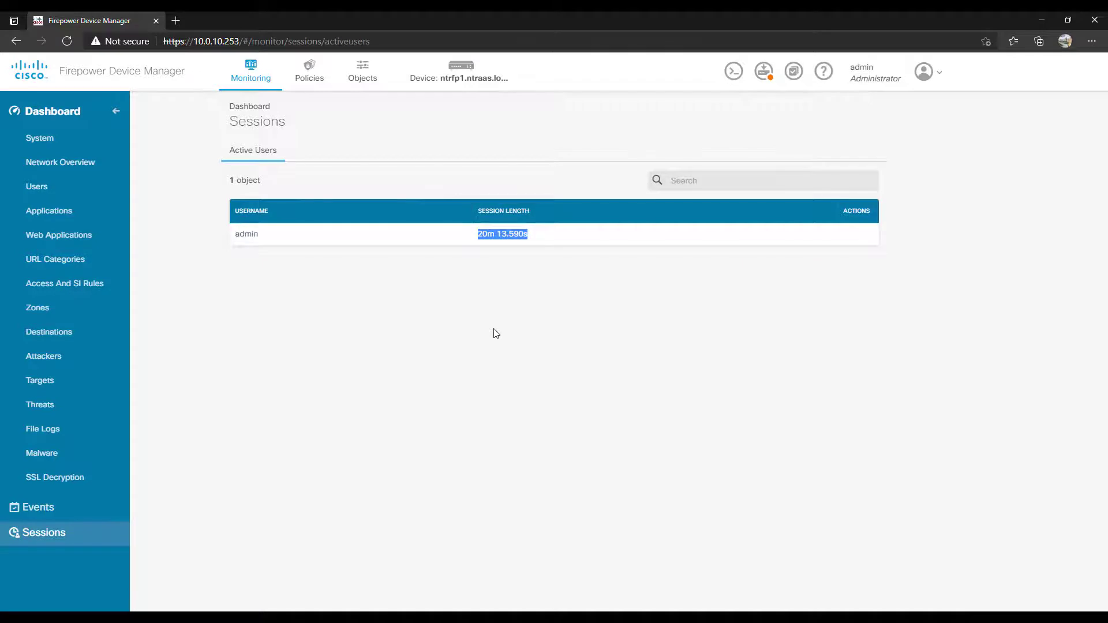
Step: Start a new access control rule titled allow_inside_out, trying the Block action and setting it back to Allow
{"action": "left_click", "coordinate": [315, 78]}
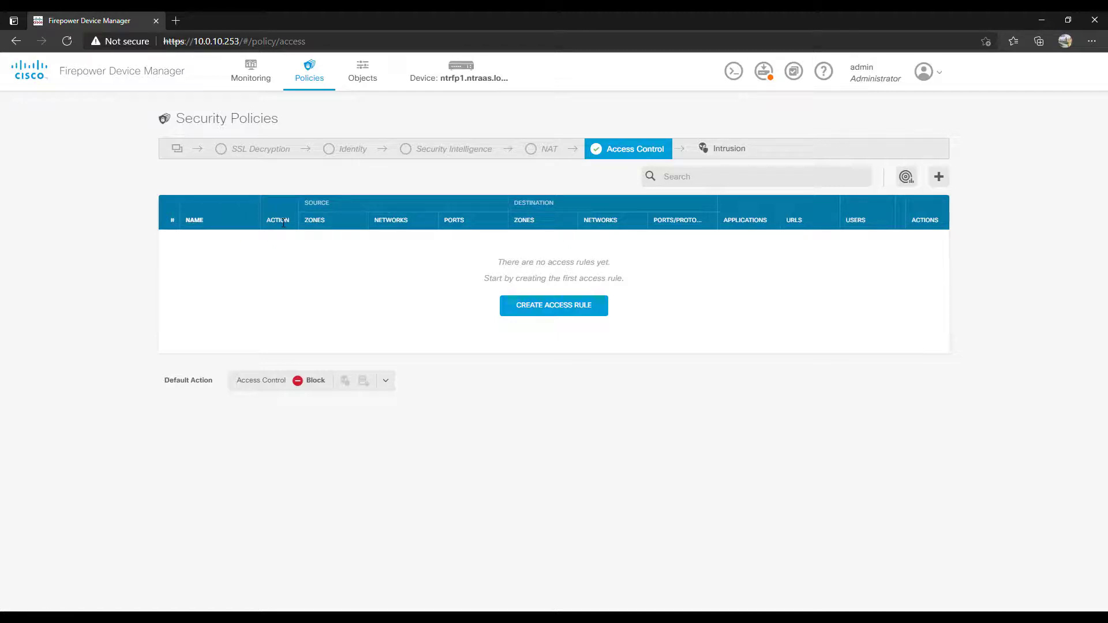
{"action": "left_click", "coordinate": [551, 312]}
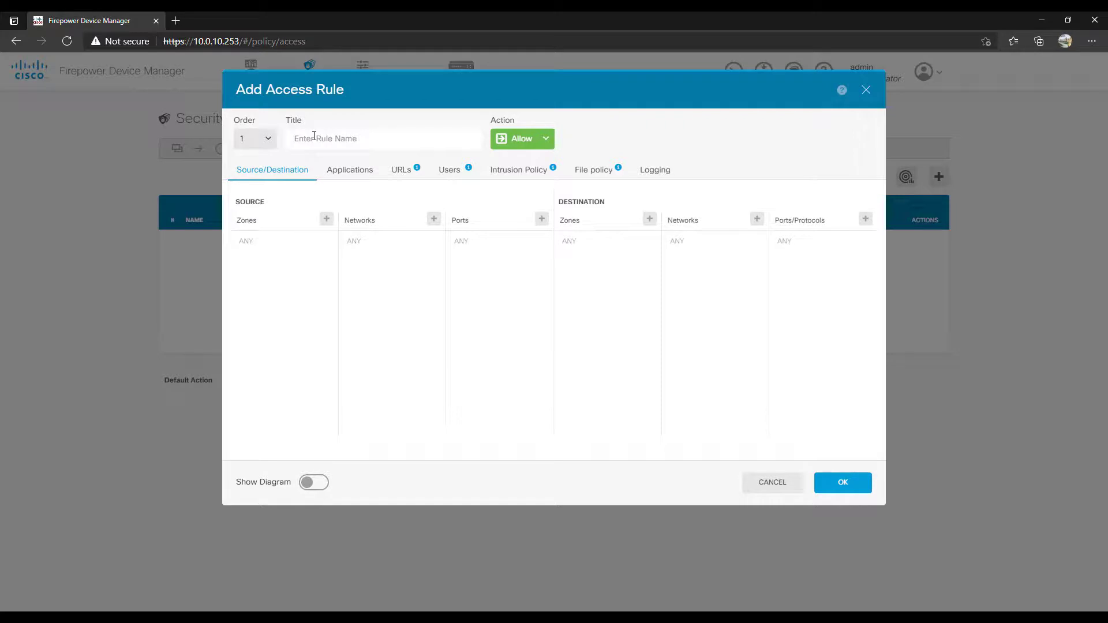
{"action": "type", "text": "allow_inside_ou"}
{"action": "left_click", "coordinate": [544, 140]}
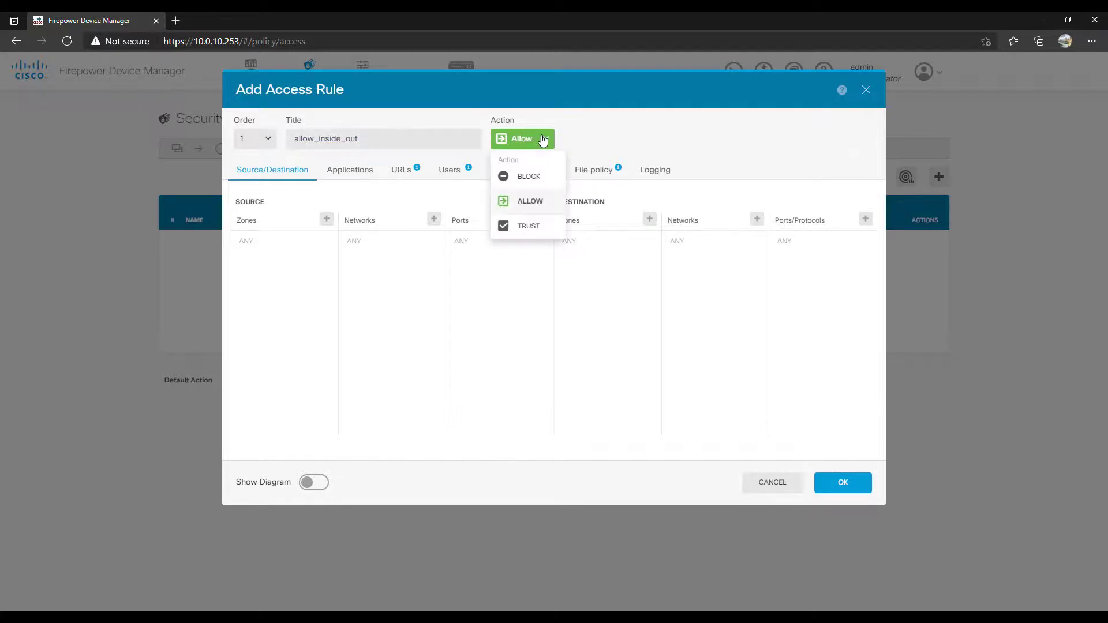
{"action": "left_click", "coordinate": [536, 180]}
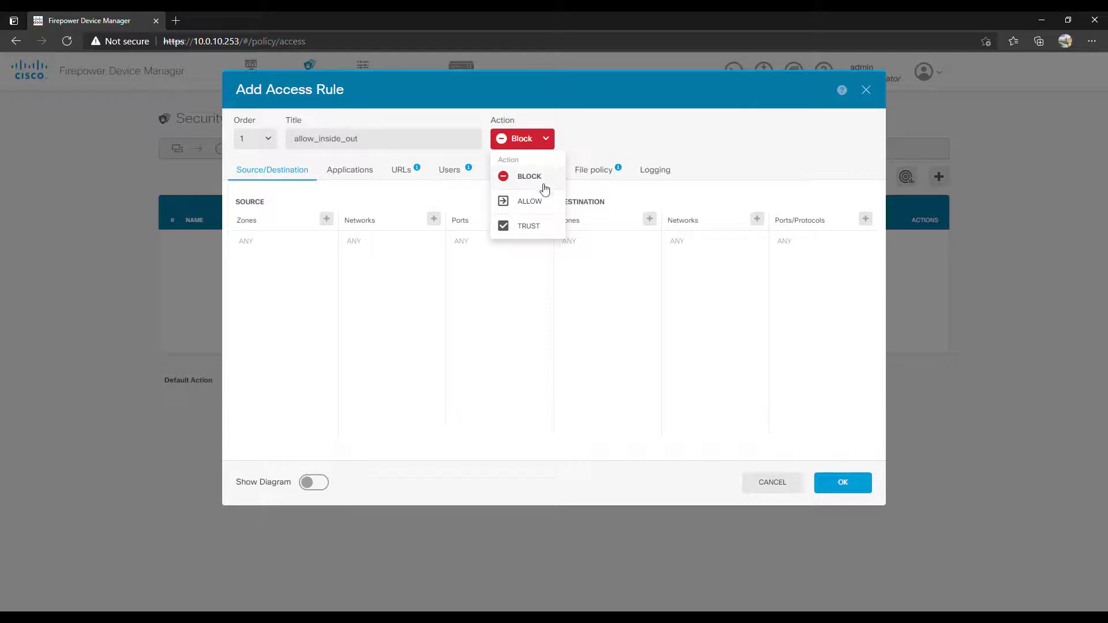
{"action": "left_click", "coordinate": [527, 203]}
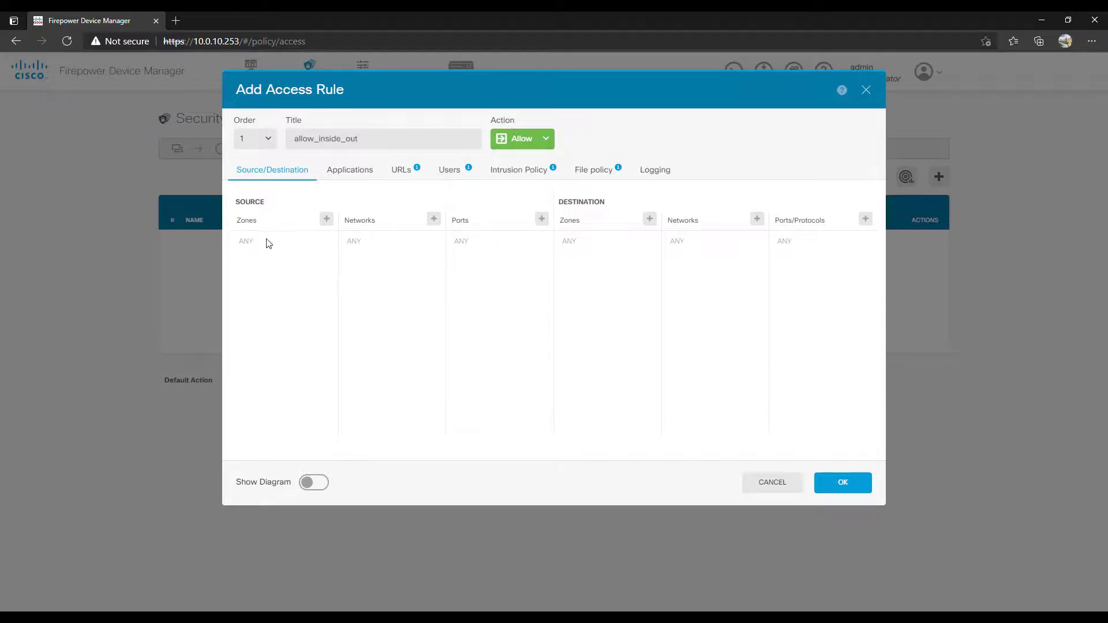
Step: Set the access rule's source zone to inside_zone
{"action": "left_click", "coordinate": [327, 220]}
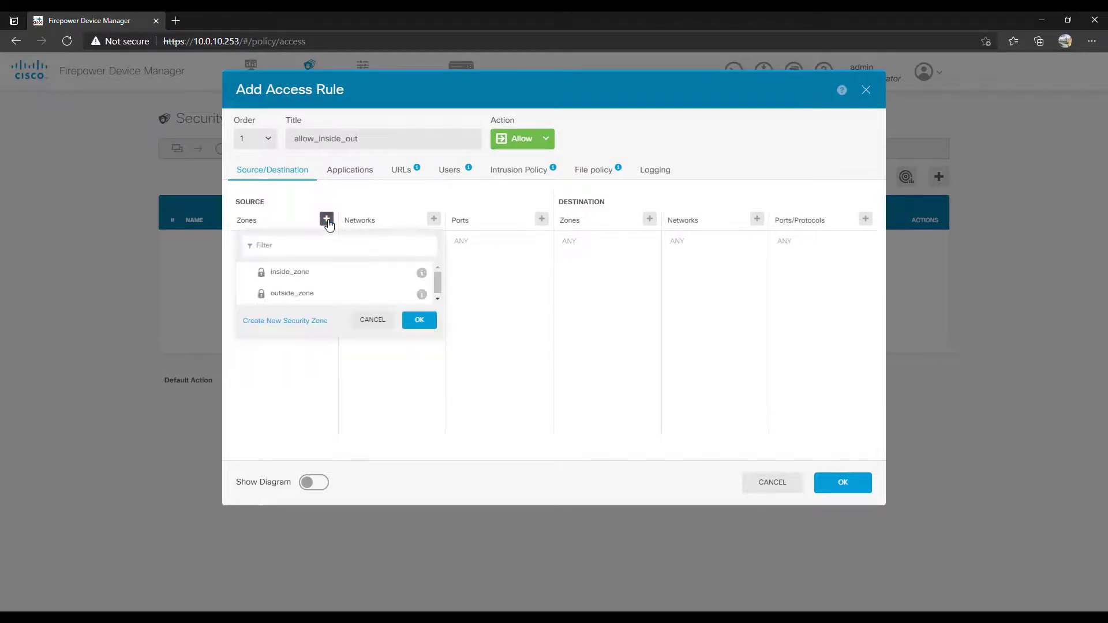
{"action": "left_click", "coordinate": [291, 274]}
{"action": "left_click", "coordinate": [419, 320]}
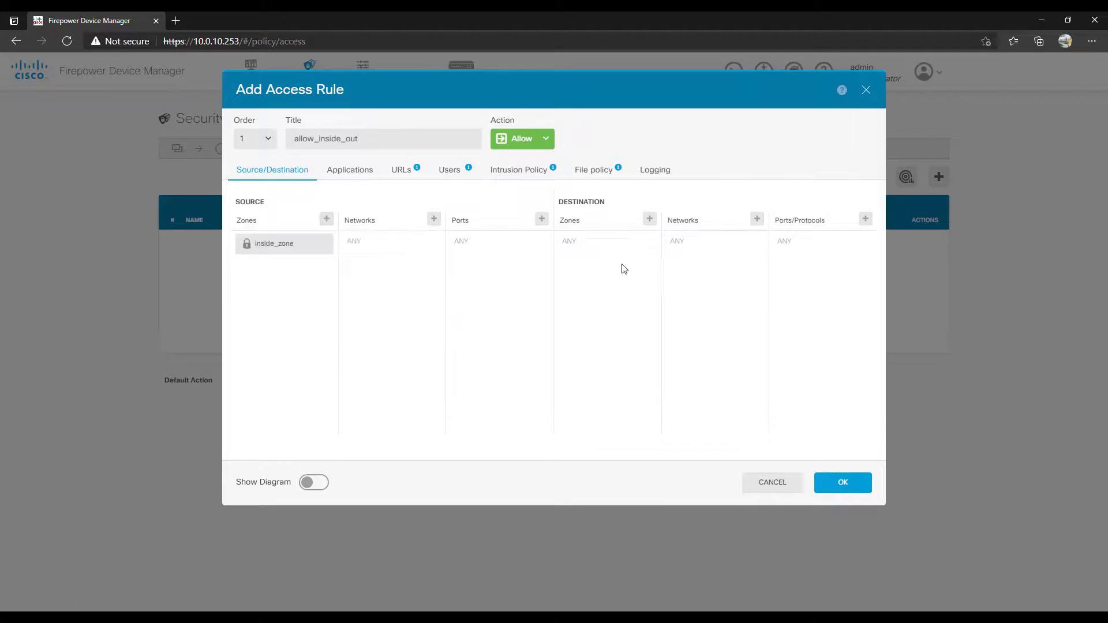
Step: Set the access rule's destination zone to outside_zone
{"action": "left_click", "coordinate": [650, 219]}
{"action": "left_click", "coordinate": [621, 294]}
{"action": "left_click", "coordinate": [743, 320]}
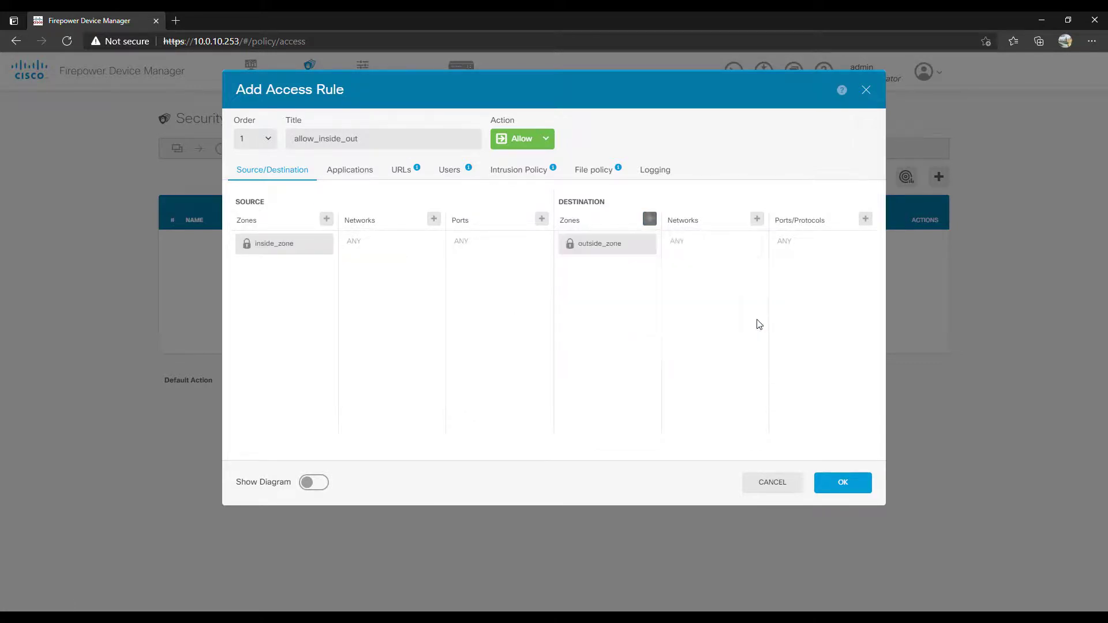
Step: Limit the access rule's destination ports to HTTP and HTTPS, filtering the port list by "http"
{"action": "left_click", "coordinate": [866, 218]}
{"action": "left_click_drag", "start_coordinate": [870, 280], "coordinate": [871, 435]}
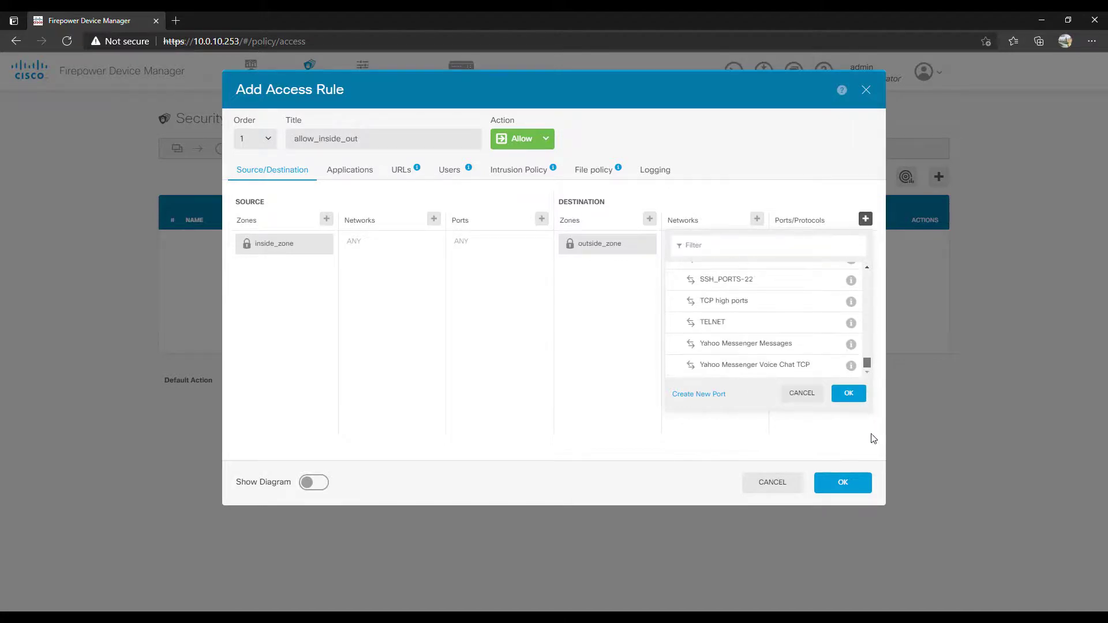
{"action": "left_click_drag", "start_coordinate": [869, 388], "coordinate": [873, 256]}
{"action": "left_click", "coordinate": [719, 244]}
{"action": "type", "text": "htt"}
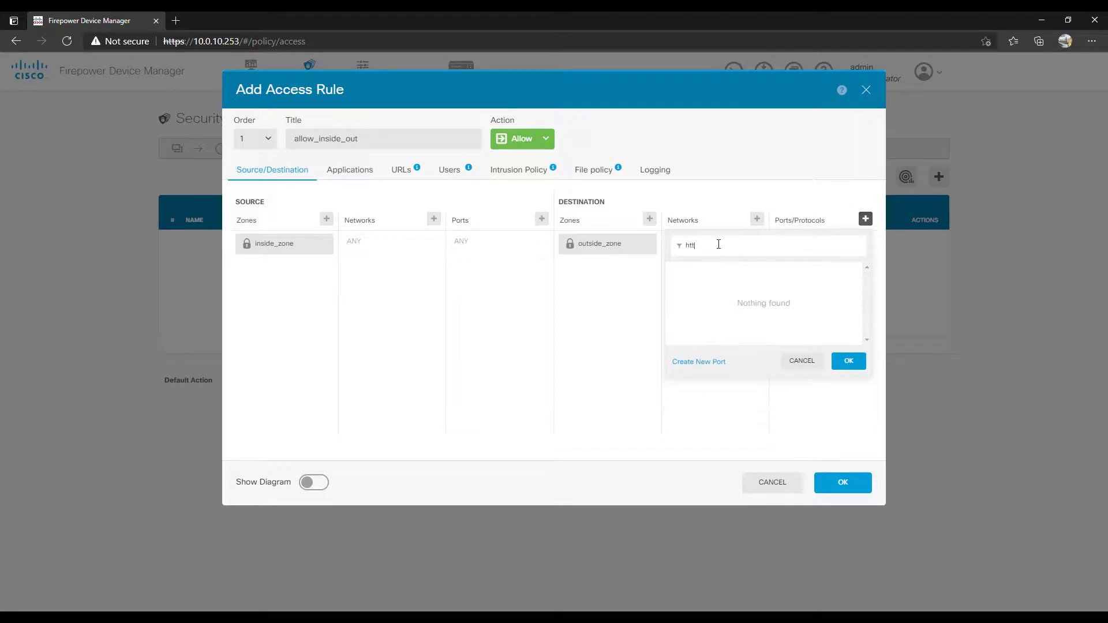
{"action": "left_click", "coordinate": [723, 274]}
{"action": "left_click", "coordinate": [720, 296]}
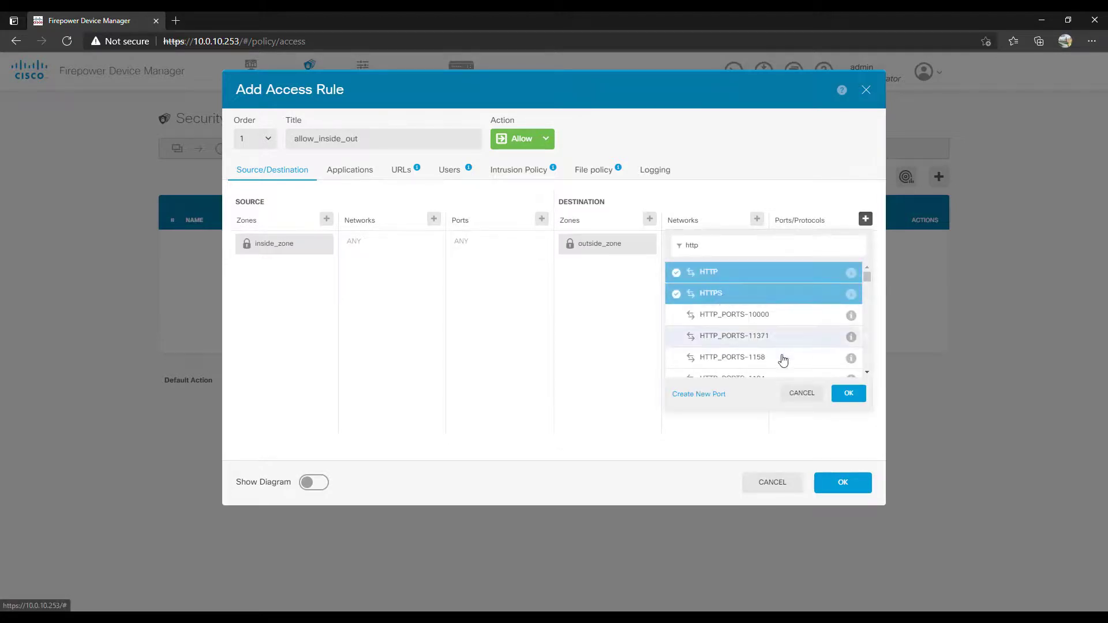
{"action": "left_click", "coordinate": [849, 393]}
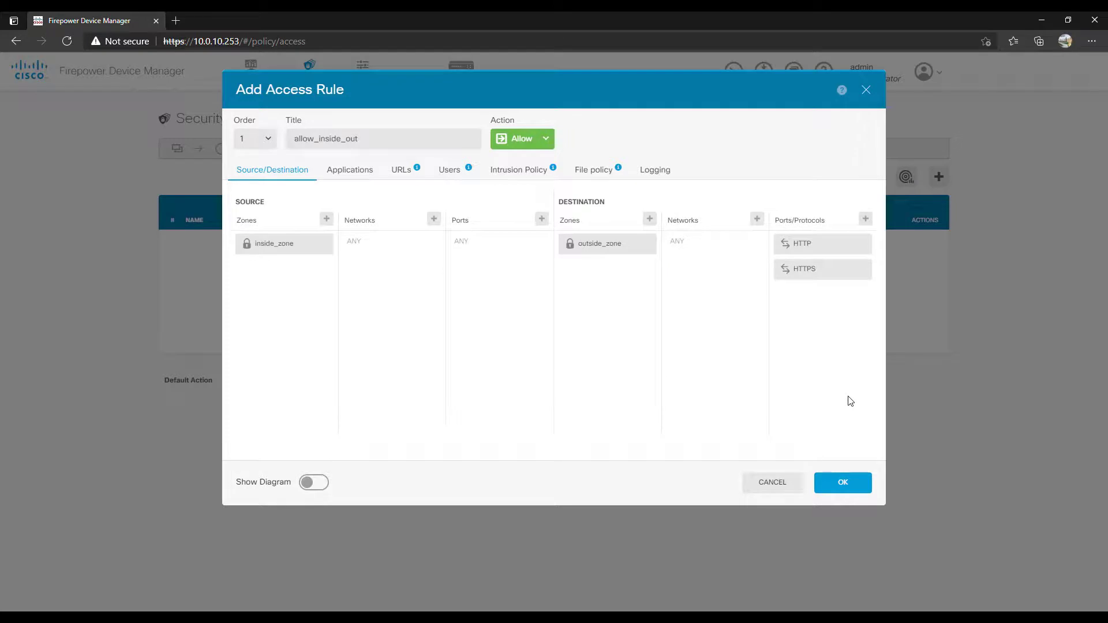
Step: Add the United States geolocation as the access rule's destination network
{"action": "left_click", "coordinate": [756, 219]}
{"action": "type", "text": "united"}
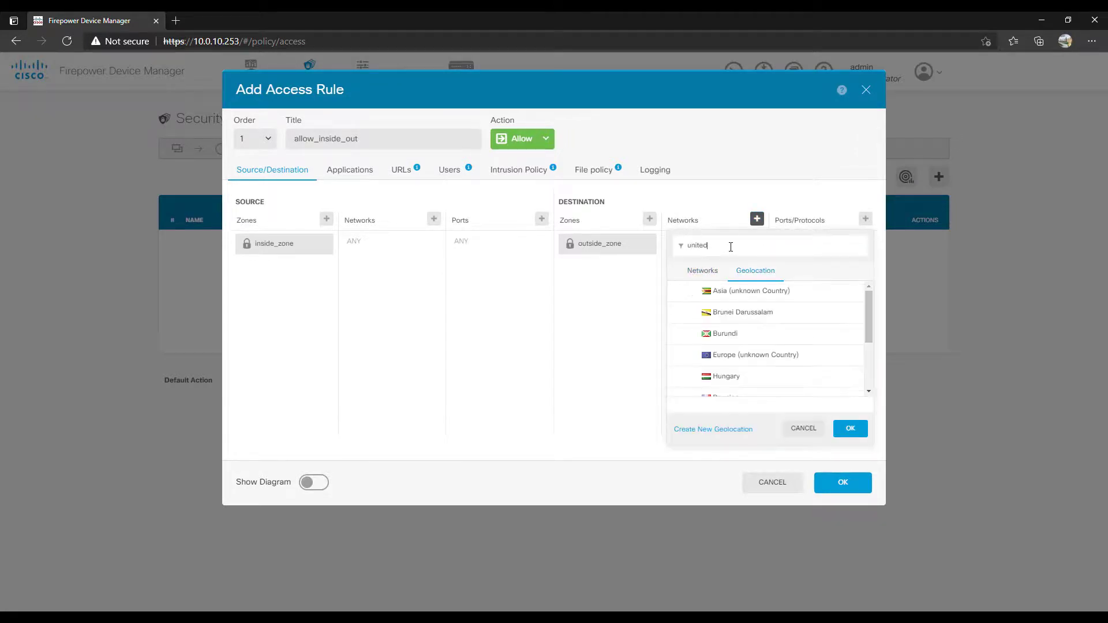
{"action": "type", "text": " s"}
{"action": "left_click", "coordinate": [730, 290]}
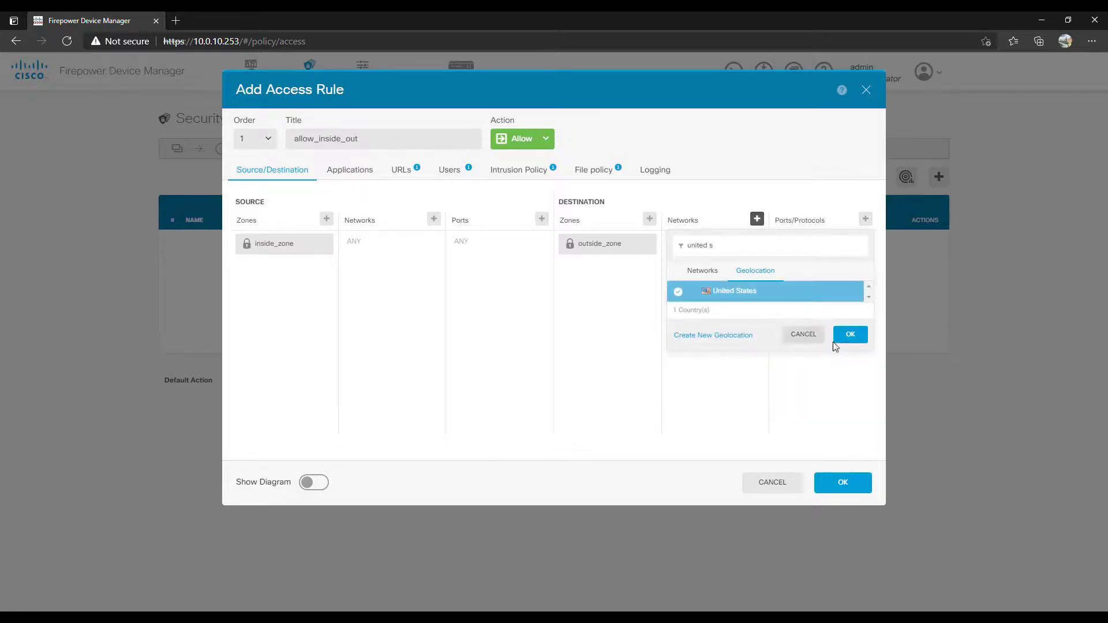
{"action": "left_click", "coordinate": [850, 334]}
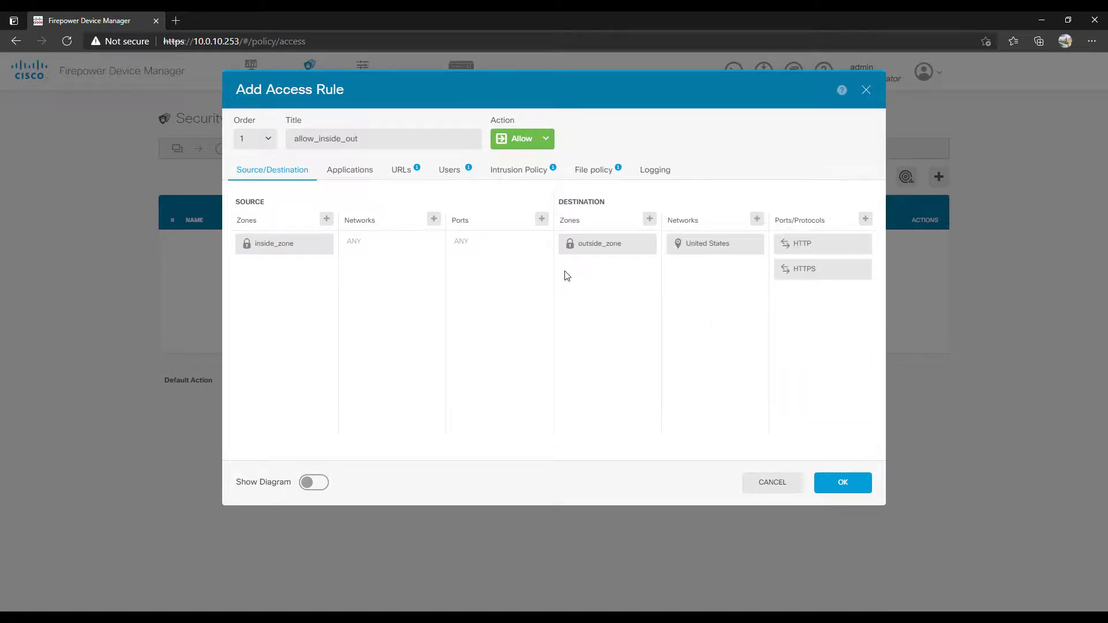
Step: Add the Web_applications application filter to the access rule's application criteria
{"action": "left_click", "coordinate": [343, 172]}
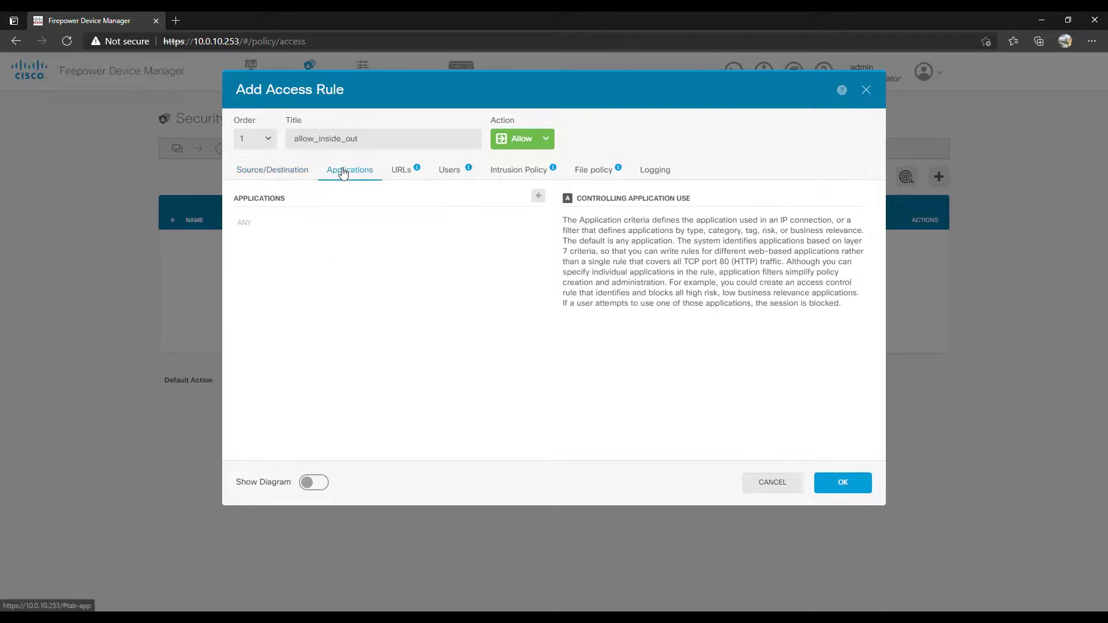
{"action": "left_click", "coordinate": [539, 197]}
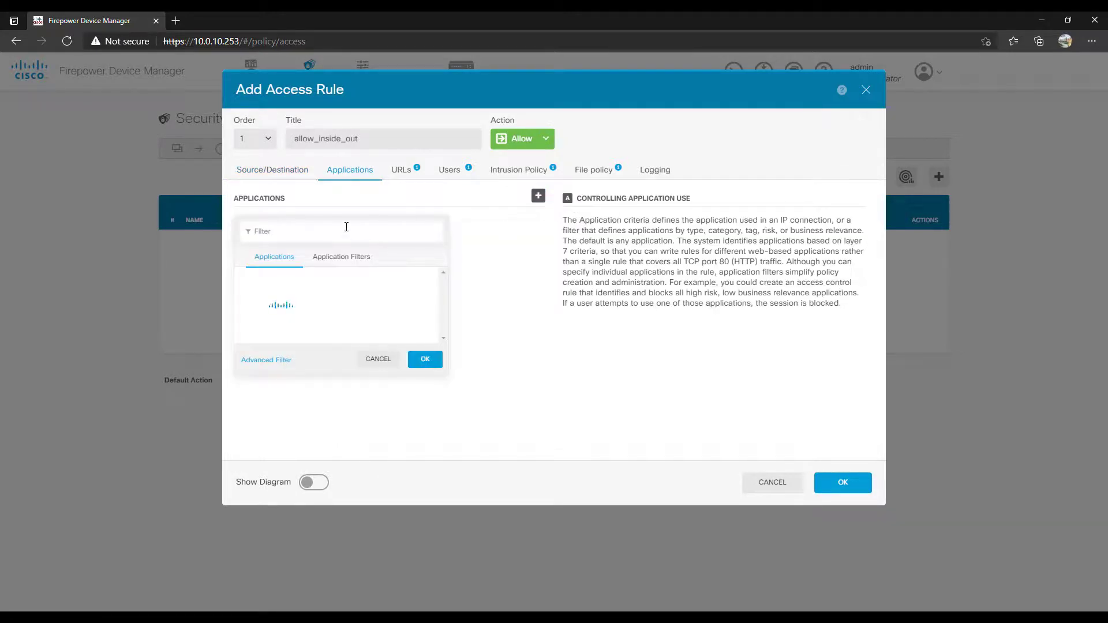
{"action": "left_click", "coordinate": [336, 256]}
{"action": "scroll", "coordinate": [310, 370], "scroll_direction": "down", "scroll_amount": 1}
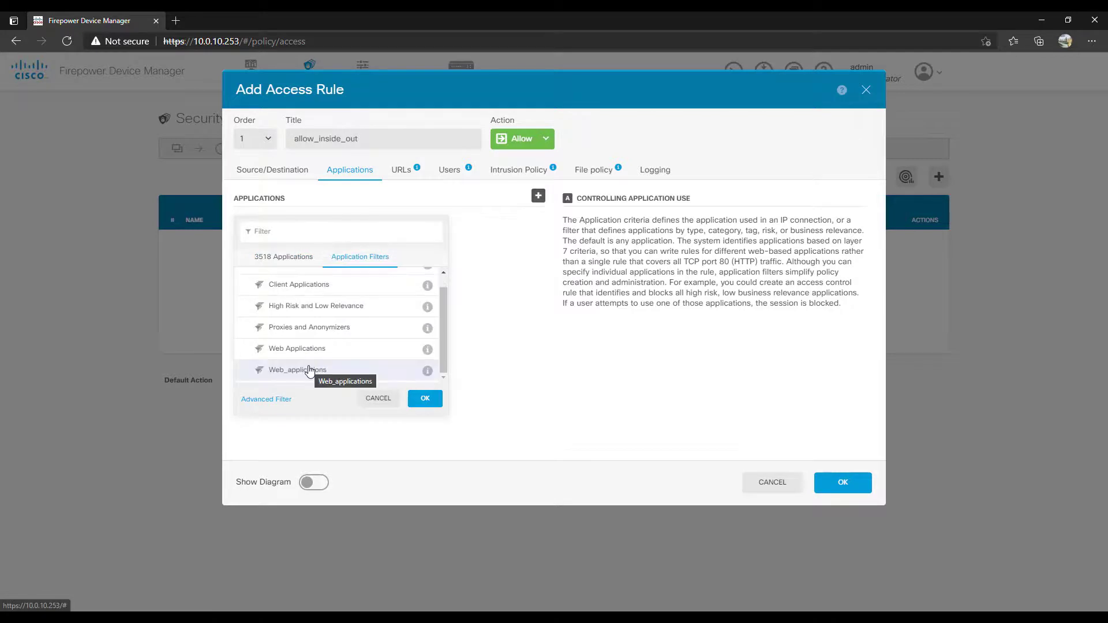
{"action": "left_click", "coordinate": [427, 373]}
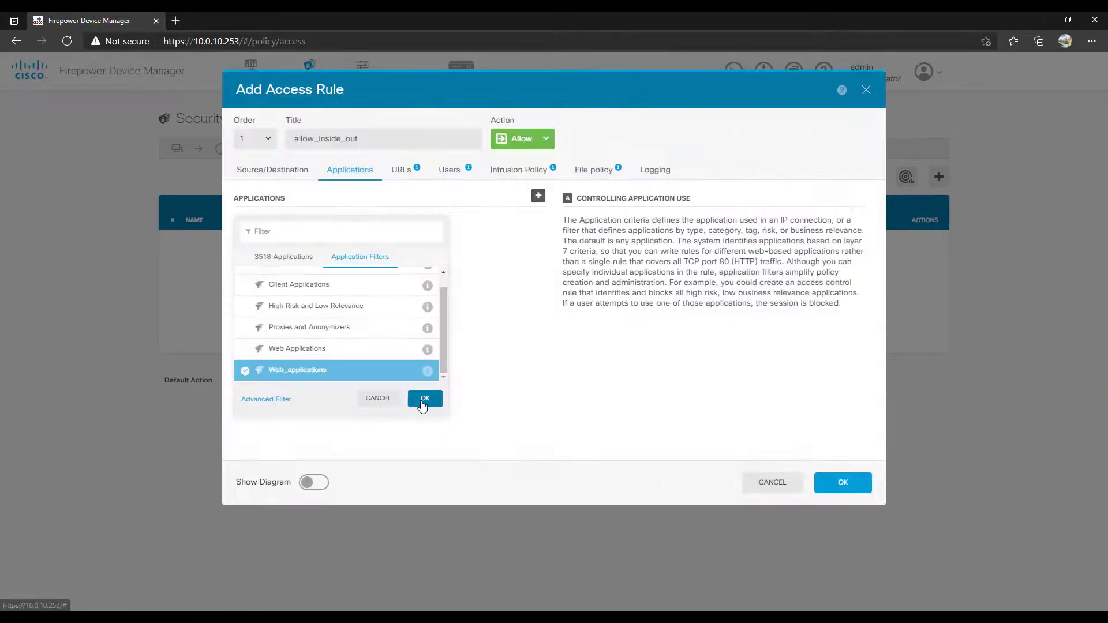
{"action": "left_click", "coordinate": [425, 400]}
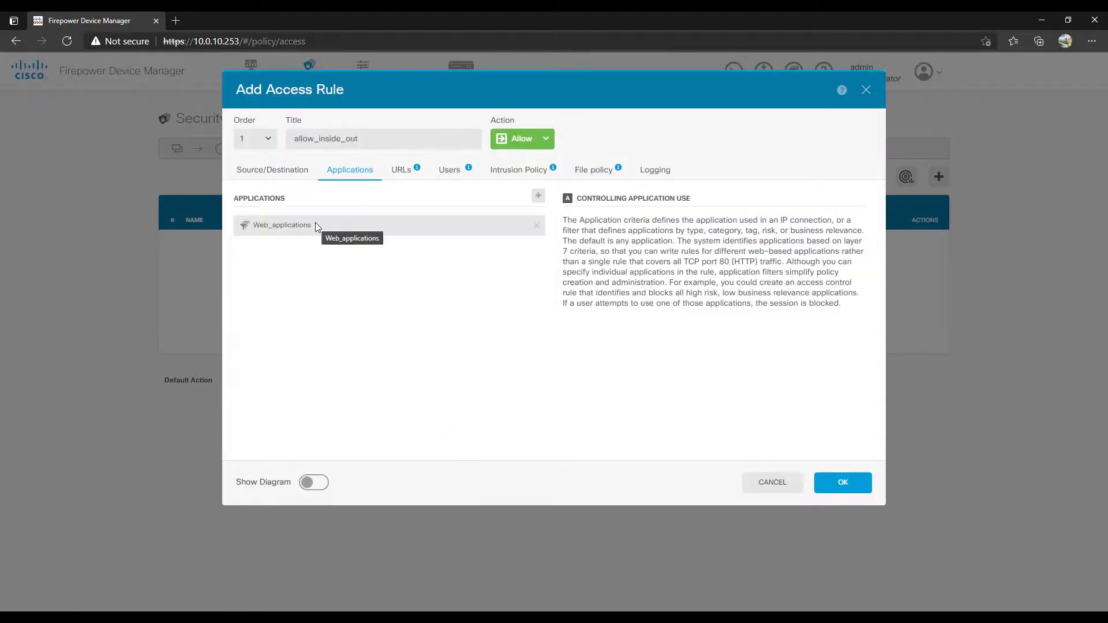
Step: Review the access rule's URL, user, intrusion policy and file policy settings
{"action": "left_click", "coordinate": [401, 171]}
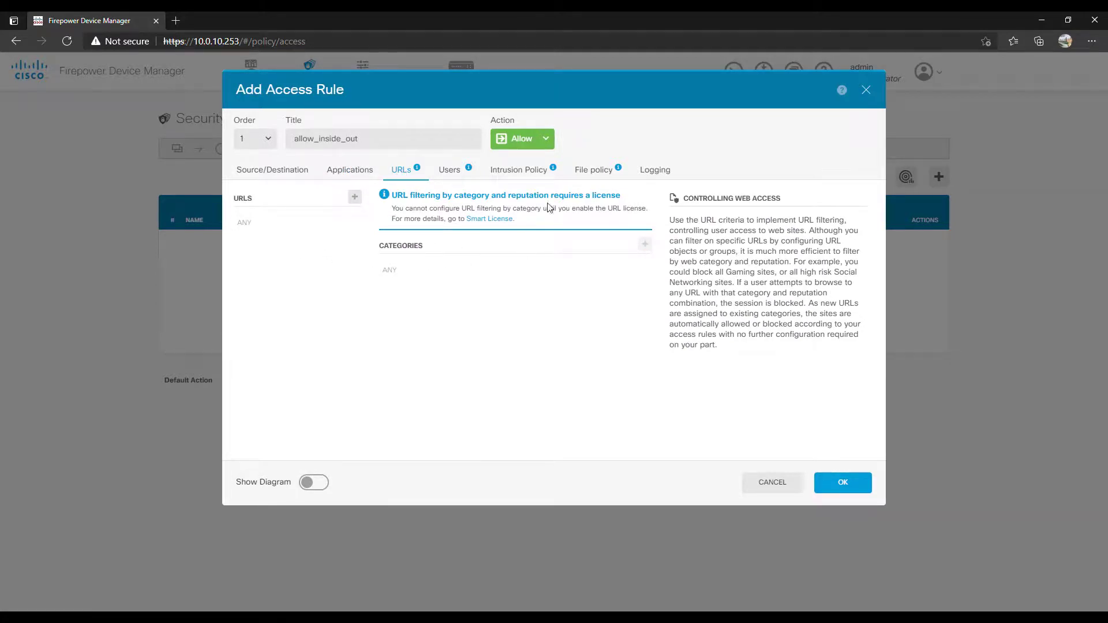
{"action": "left_click", "coordinate": [448, 172]}
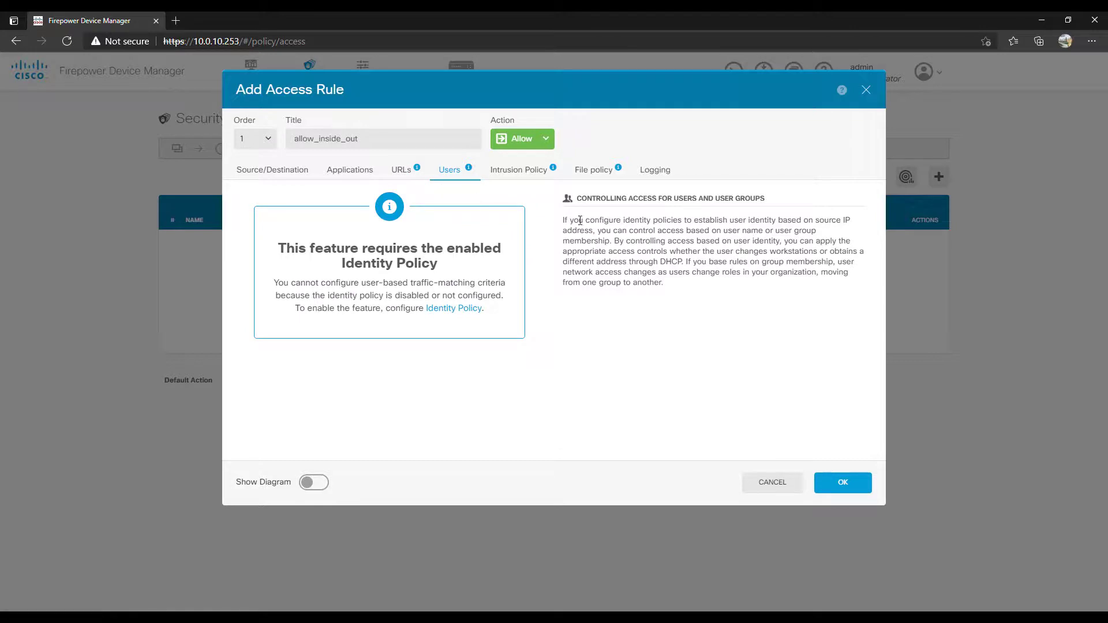
{"action": "left_click", "coordinate": [521, 172]}
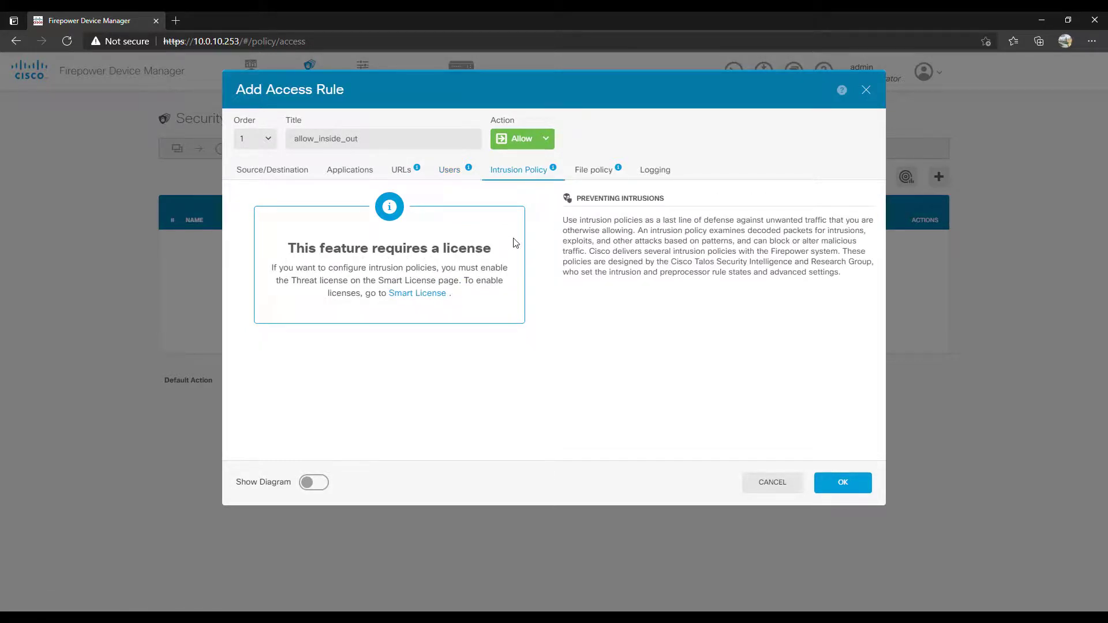
{"action": "left_click", "coordinate": [593, 172]}
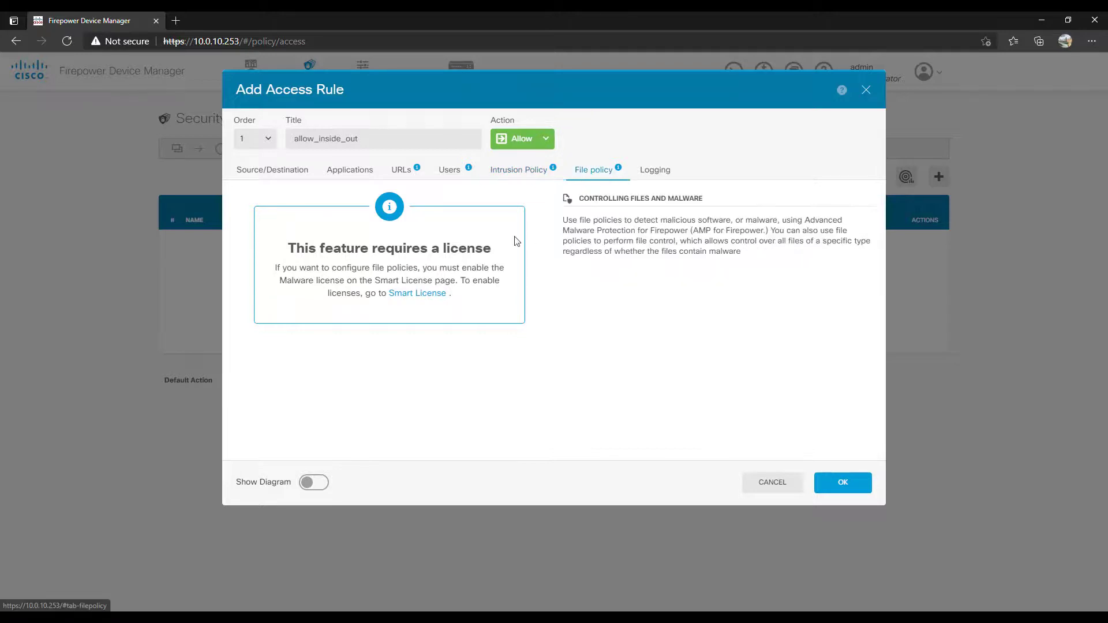
Step: Set the access rule's logging to At End of Connection after trying At Beginning and End of Connection
{"action": "left_click", "coordinate": [655, 172]}
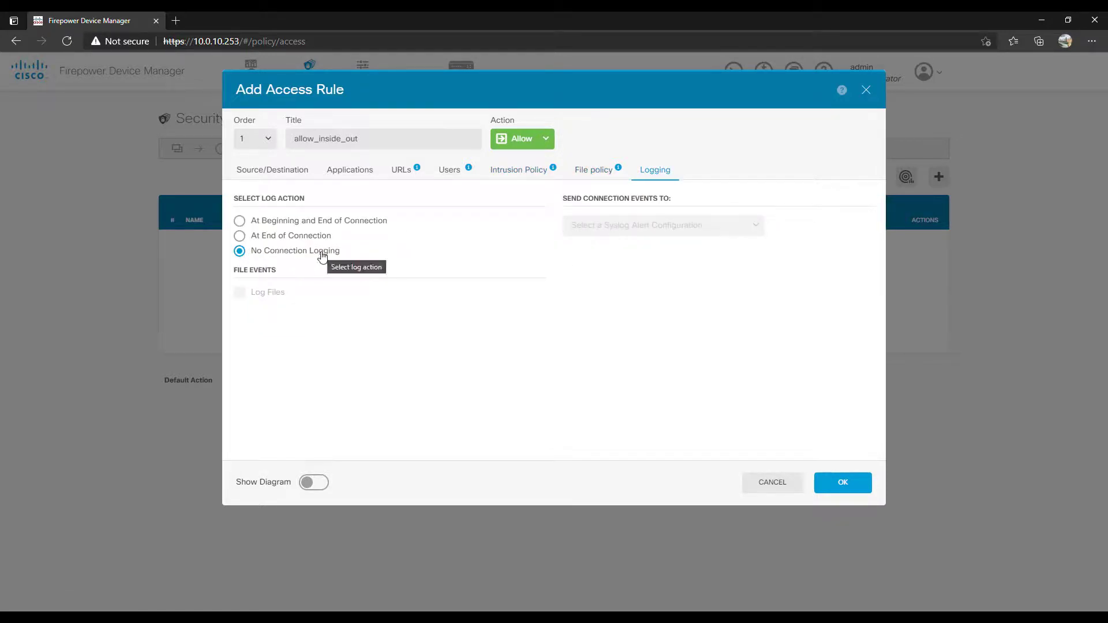
{"action": "left_click", "coordinate": [240, 235]}
{"action": "left_click", "coordinate": [240, 221]}
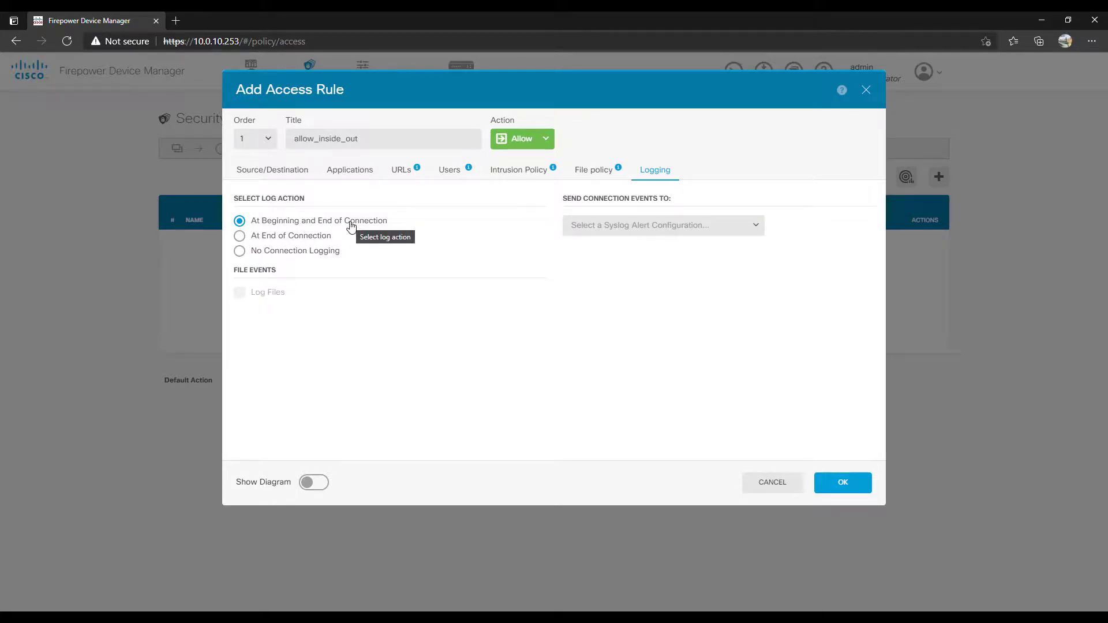
{"action": "left_click", "coordinate": [240, 236]}
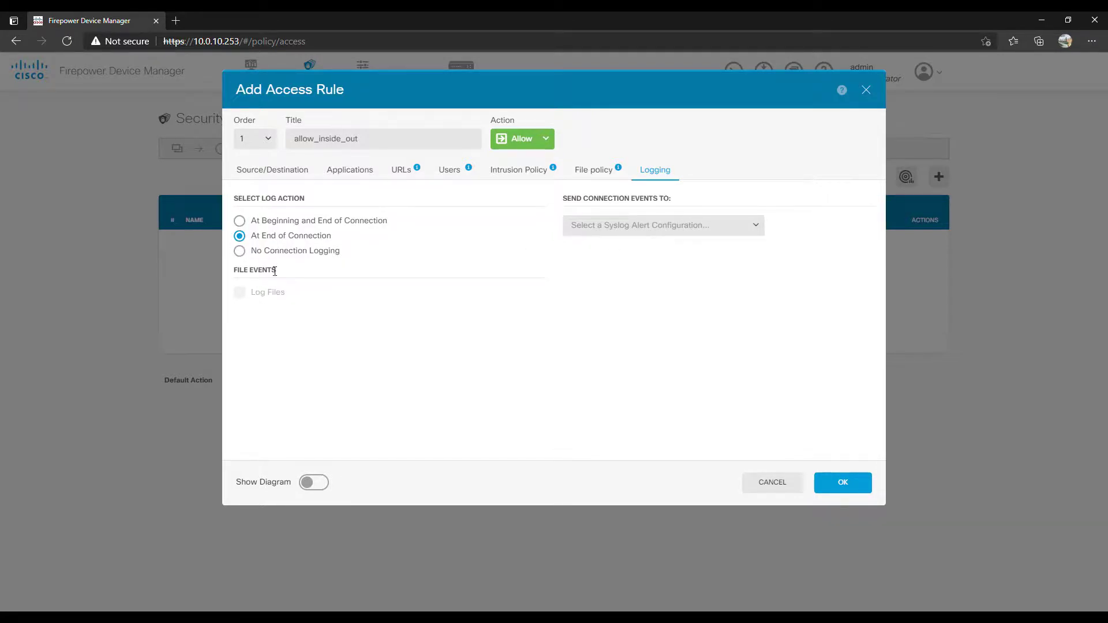
Step: Recheck the rule's source, destination and action choices, trying No Connection Logging and returning to At End of Connection
{"action": "left_click", "coordinate": [299, 177]}
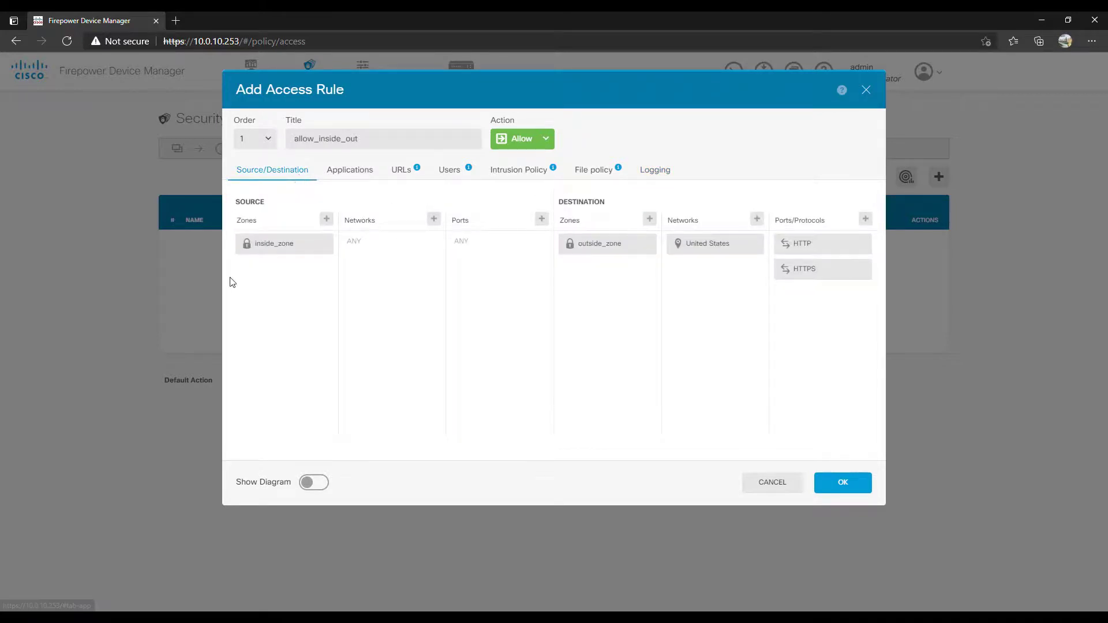
{"action": "left_click", "coordinate": [546, 139]}
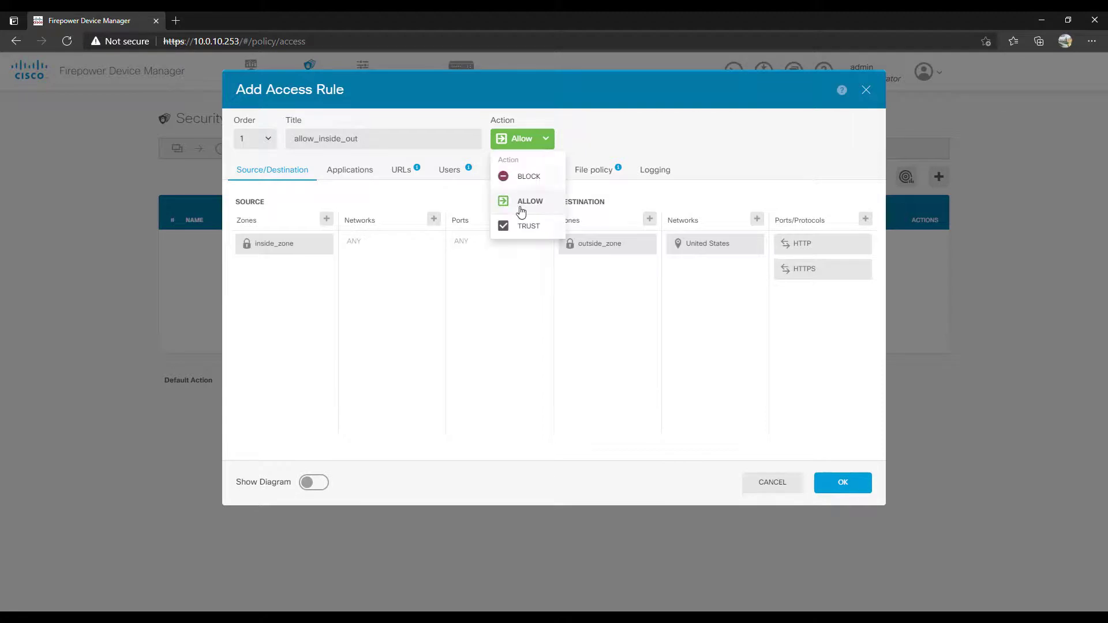
{"action": "left_click", "coordinate": [637, 177]}
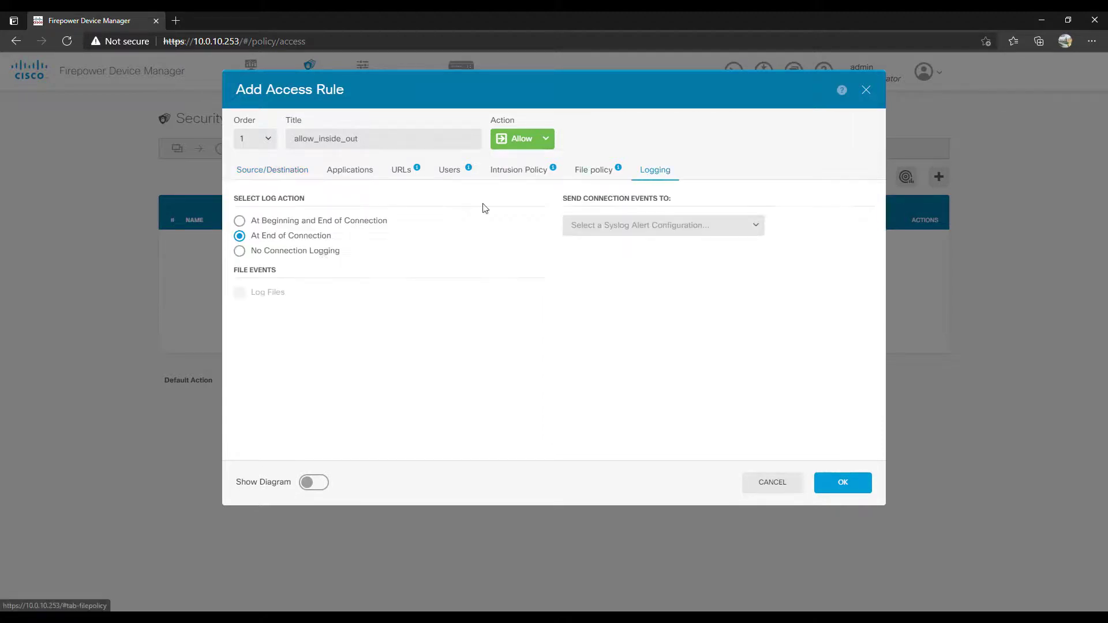
{"action": "left_click", "coordinate": [239, 252]}
{"action": "left_click", "coordinate": [240, 236]}
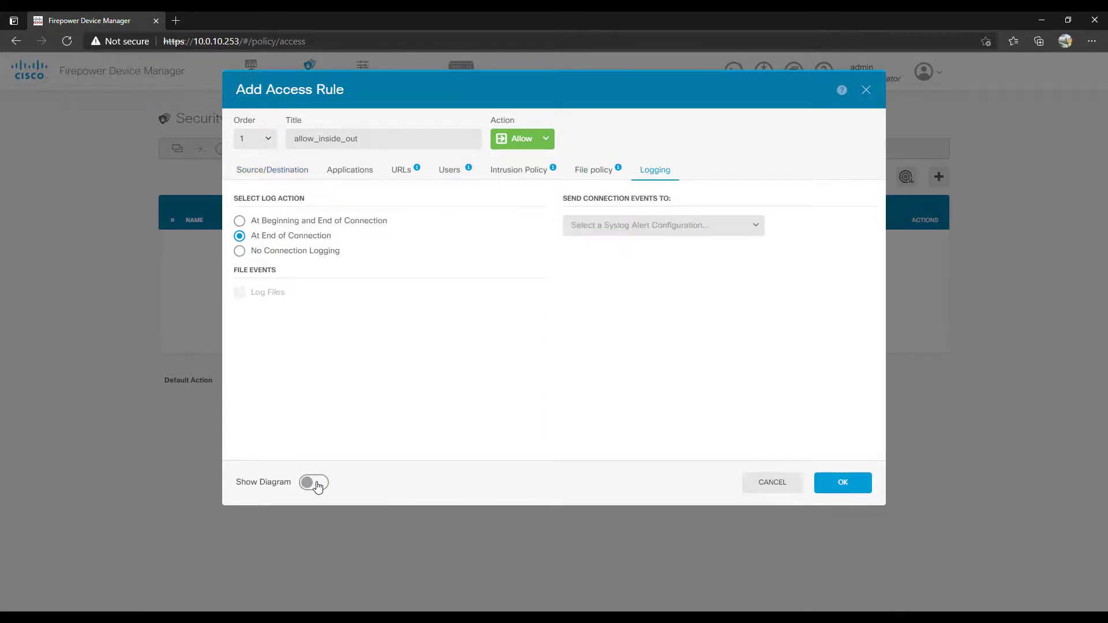
Step: Show the rule diagram for allow_inside_out and save the access rule
{"action": "left_click", "coordinate": [313, 482]}
{"action": "scroll", "coordinate": [664, 420], "scroll_direction": "down", "scroll_amount": 1}
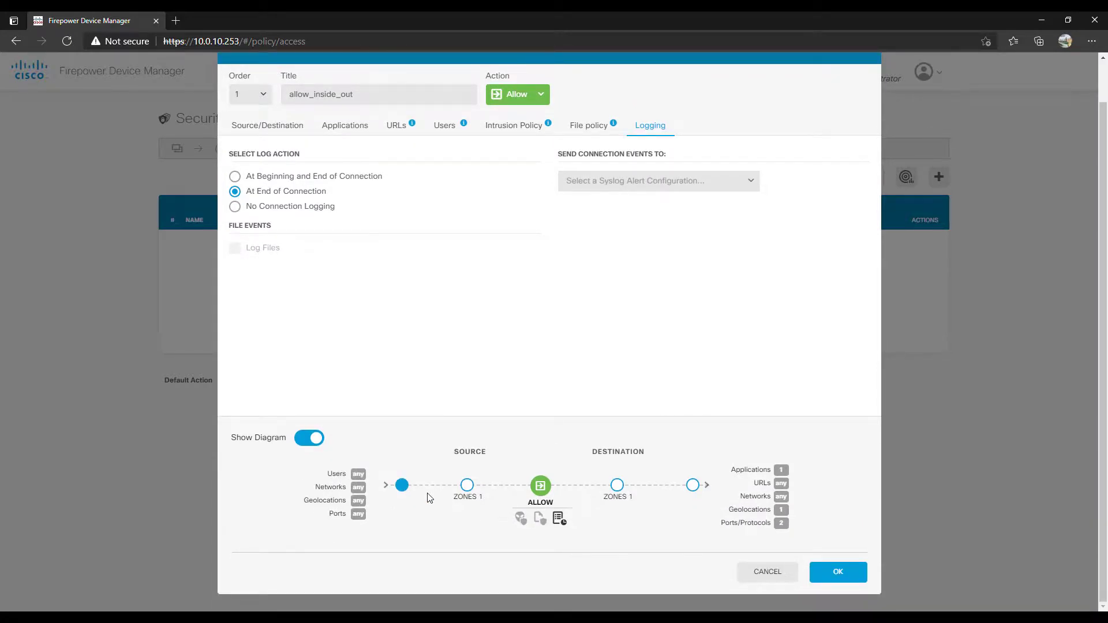
{"action": "left_click", "coordinate": [848, 579]}
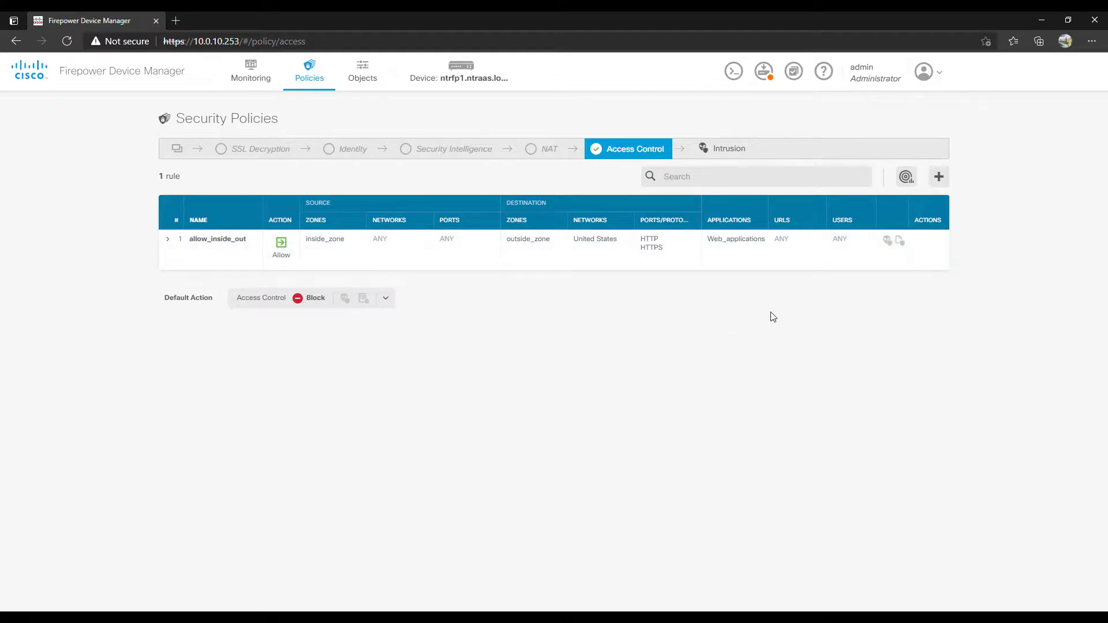
Step: Create a network object named 10.0.0.0-8 of type Network with the address 10.0.0.0/8
{"action": "left_click", "coordinate": [364, 72]}
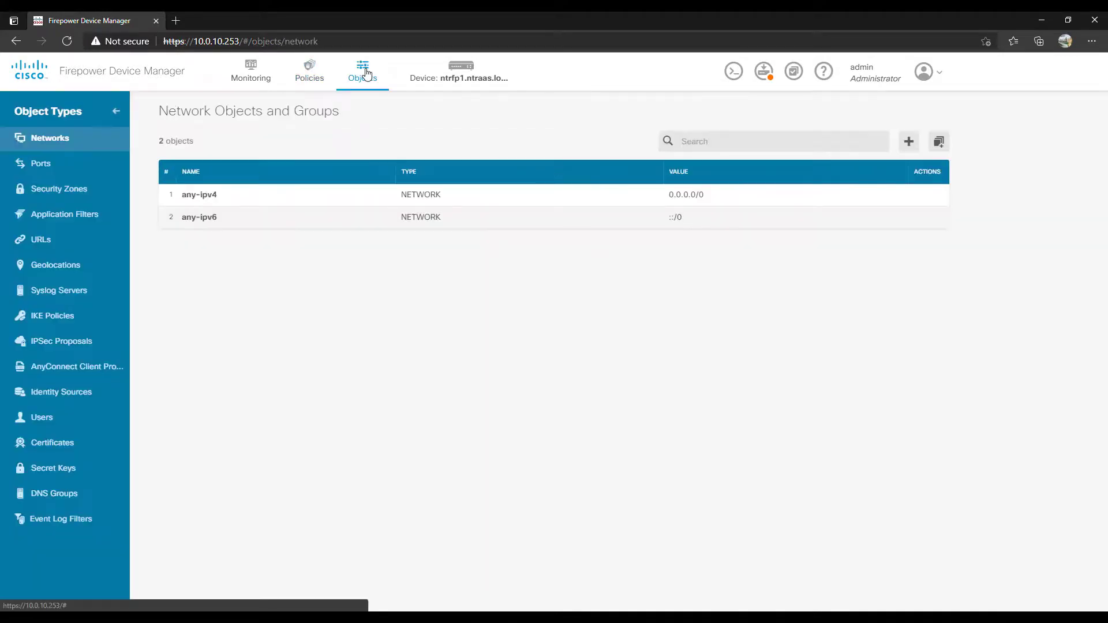
{"action": "left_click", "coordinate": [912, 144]}
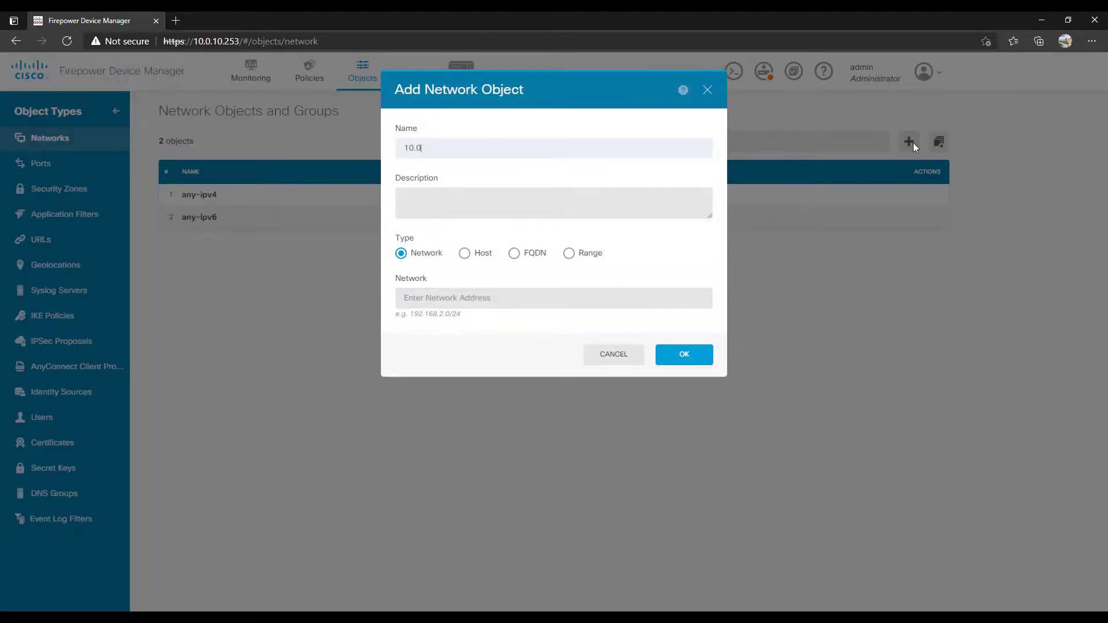
{"action": "type", "text": "10.0.0.0-8"}
{"action": "left_click", "coordinate": [467, 297]}
{"action": "type", "text": "10"}
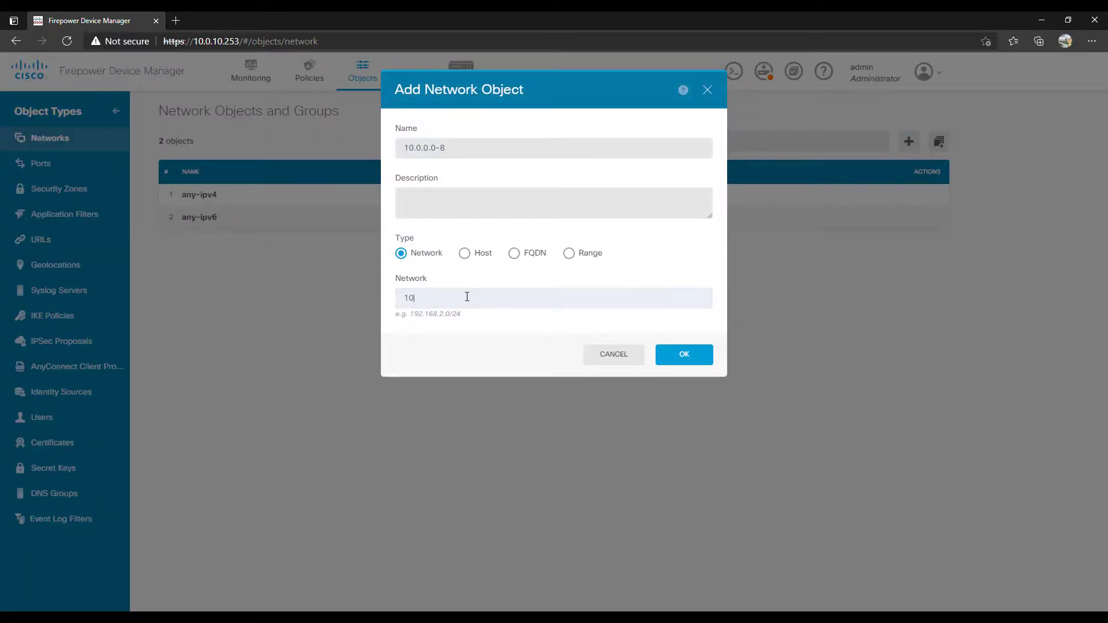
{"action": "type", "text": ".0.0.0/8"}
{"action": "left_click", "coordinate": [684, 354]}
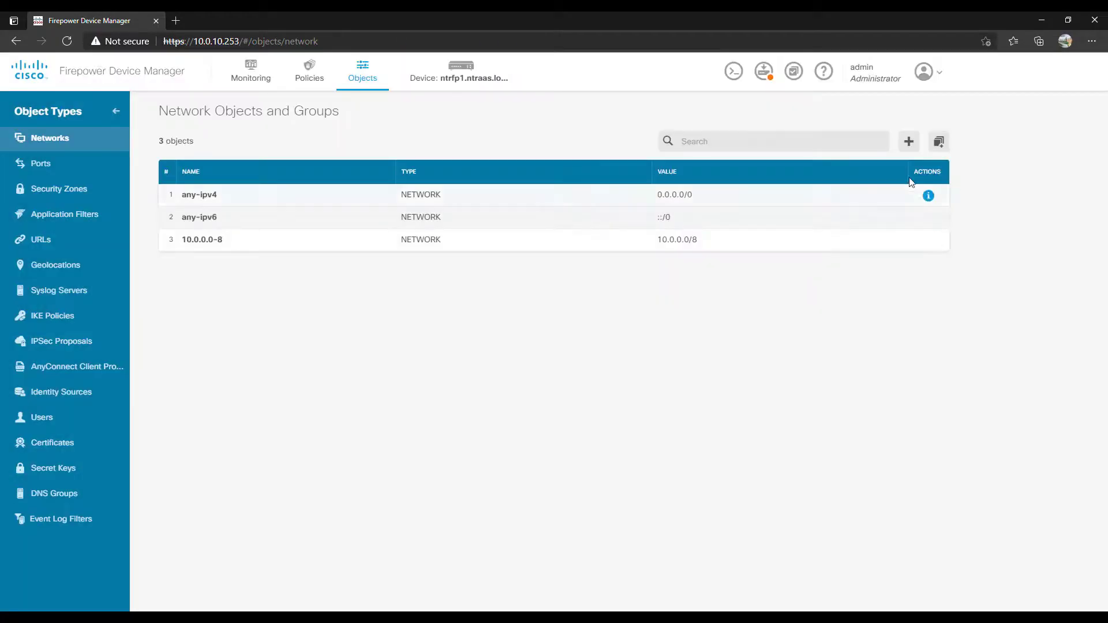
Step: Create a network object named 172.16.0.0-12 of type Network with the address 172.16.0.0/12
{"action": "left_click", "coordinate": [909, 143]}
{"action": "type", "text": "172.16."}
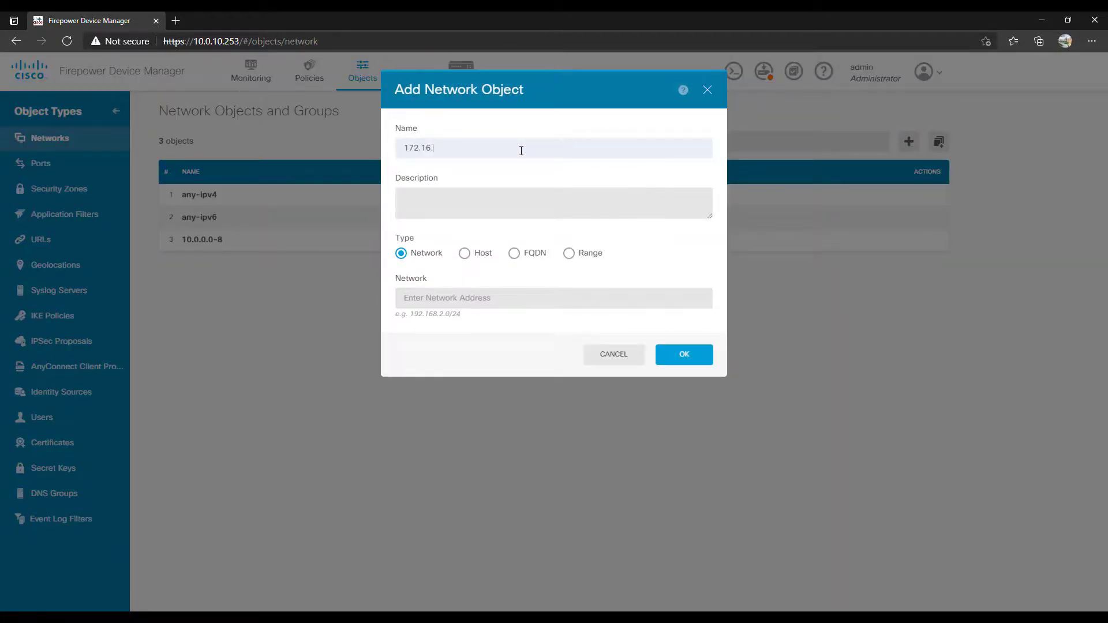
{"action": "type", "text": "0.0-12"}
{"action": "left_click", "coordinate": [445, 297]}
{"action": "type", "text": "172.16.0.0/"}
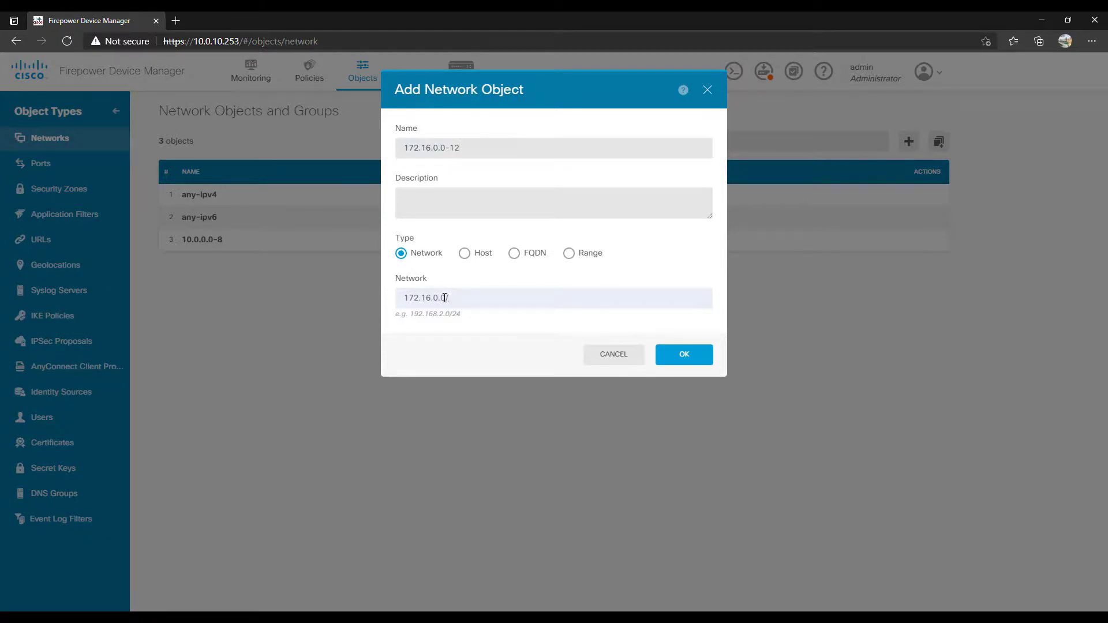
{"action": "left_click", "coordinate": [700, 361]}
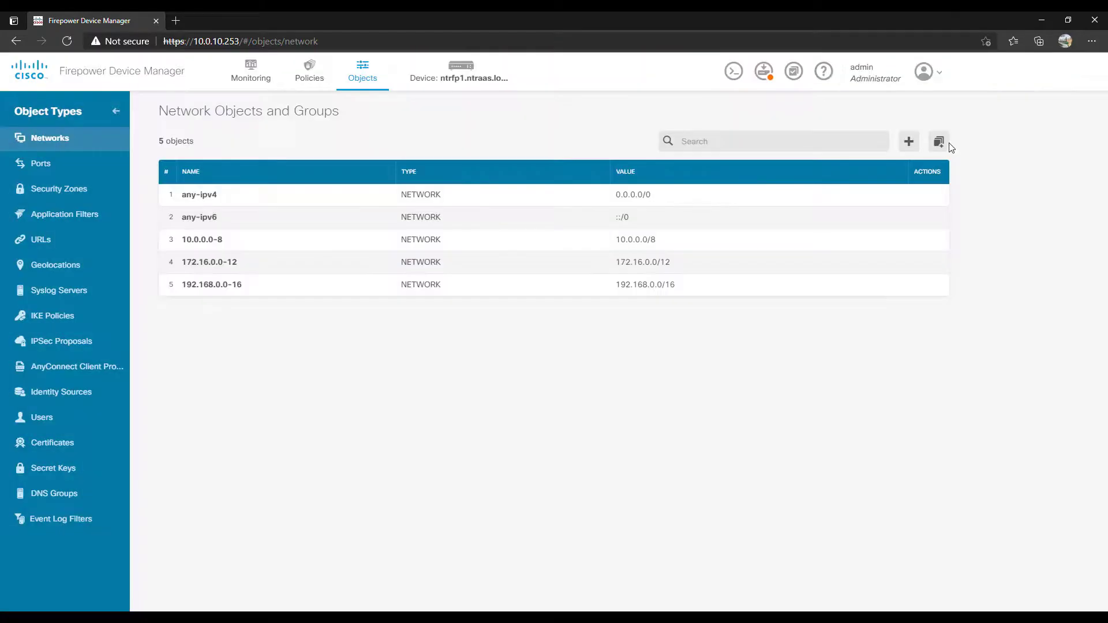
Step: Create a network group named RFC-1918 containing the objects 10.0.0.0-8, 172.16.0.0-12 and 192.168.0.0-16
{"action": "left_click", "coordinate": [940, 144]}
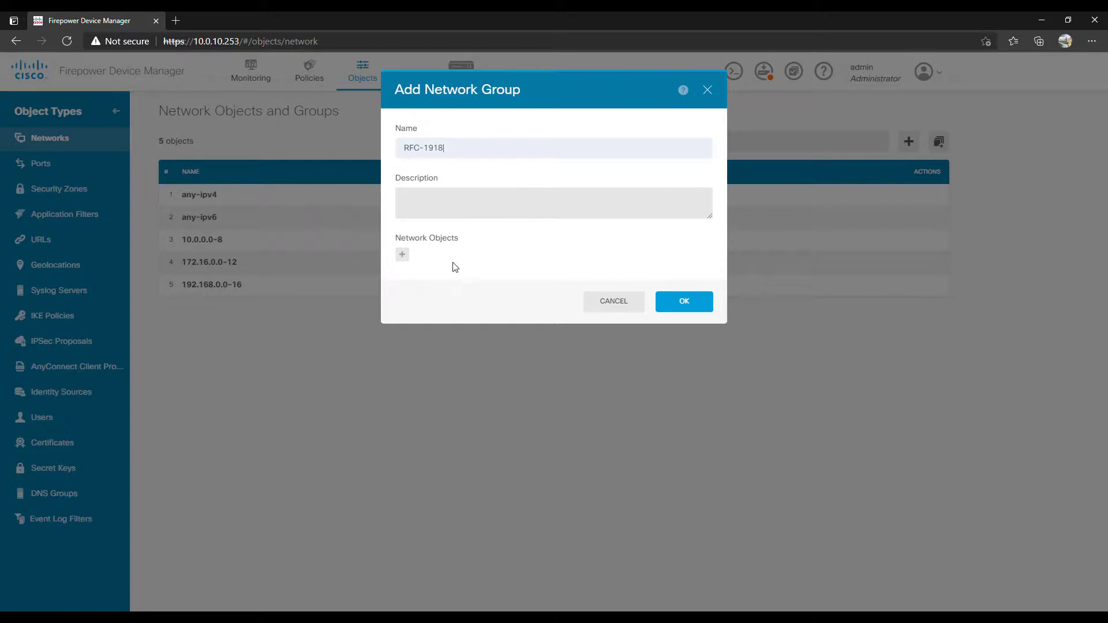
{"action": "left_click", "coordinate": [403, 254]}
{"action": "left_click", "coordinate": [447, 308]}
{"action": "left_click", "coordinate": [446, 335]}
{"action": "left_click", "coordinate": [446, 352]}
{"action": "left_click", "coordinate": [585, 421]}
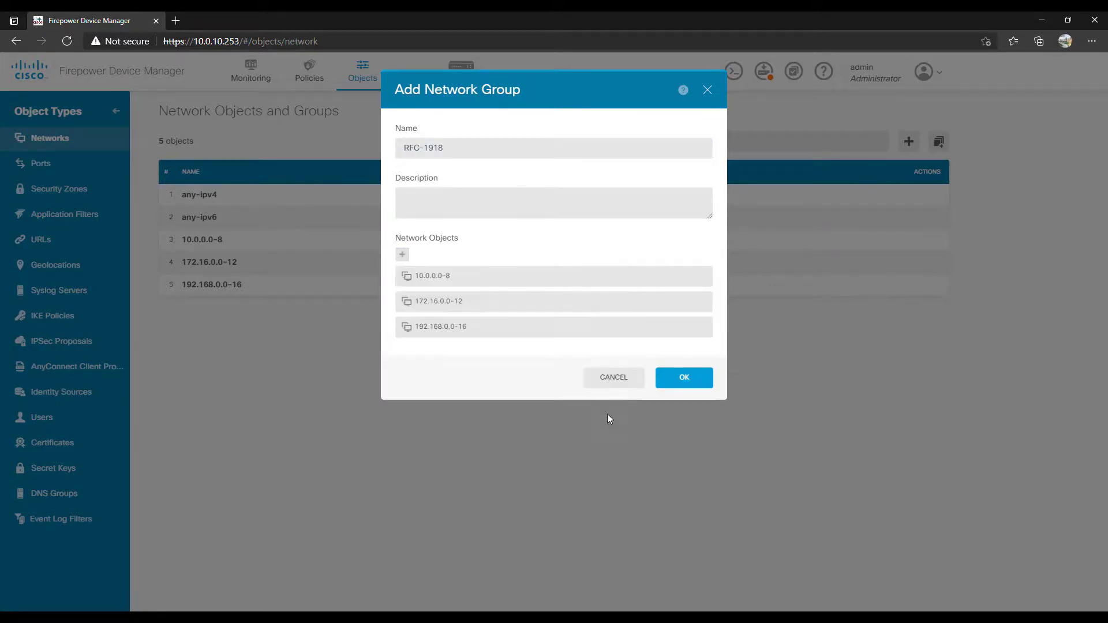
{"action": "left_click", "coordinate": [684, 379]}
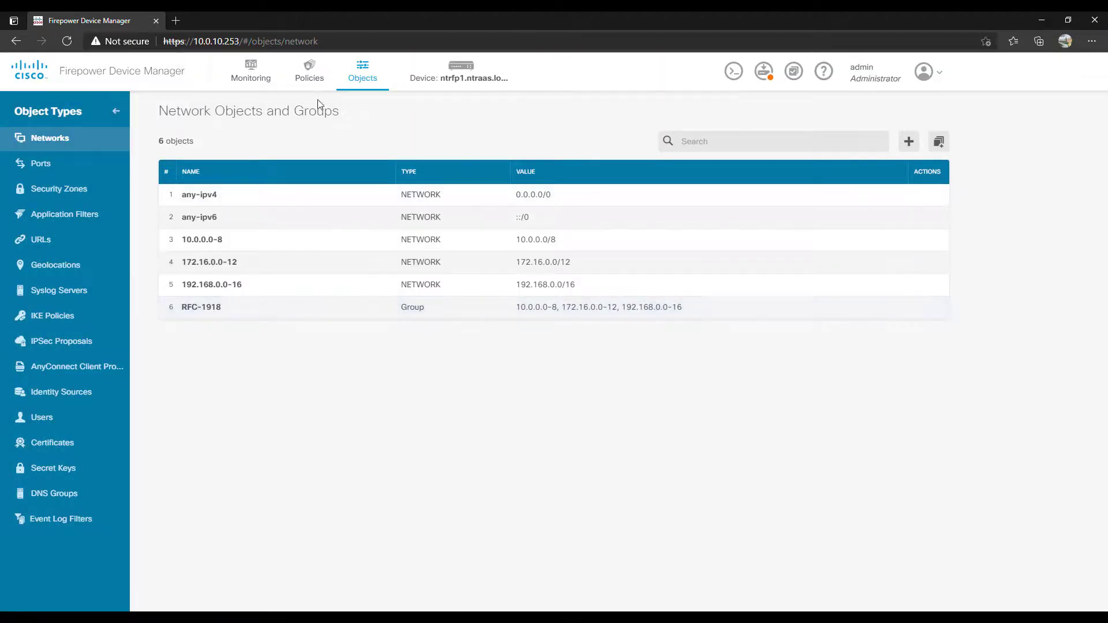
Step: Start a new access control rule and add inside_zone as its source zone
{"action": "left_click", "coordinate": [315, 79]}
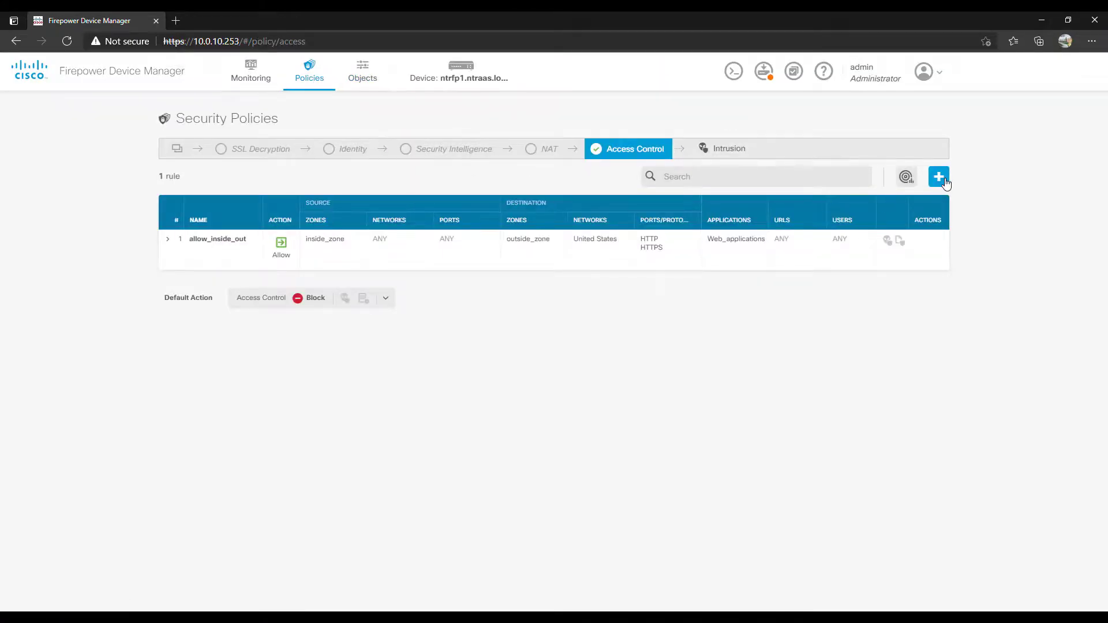
{"action": "left_click", "coordinate": [940, 177]}
{"action": "left_click", "coordinate": [326, 218]}
{"action": "left_click", "coordinate": [284, 277]}
{"action": "left_click", "coordinate": [418, 321]}
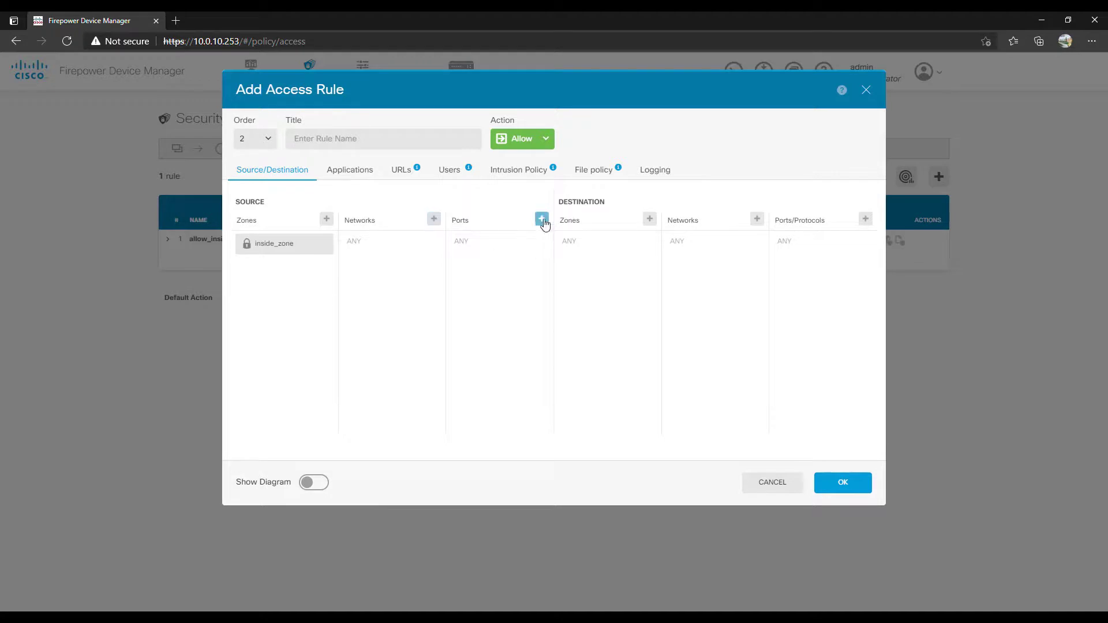
Step: Set the access rule's destination network to the RFC-1918 group
{"action": "left_click", "coordinate": [758, 219]}
{"action": "scroll", "coordinate": [781, 322], "scroll_direction": "down", "scroll_amount": 1}
{"action": "left_click", "coordinate": [726, 385]}
{"action": "left_click", "coordinate": [837, 417]}
{"action": "left_click", "coordinate": [758, 220]}
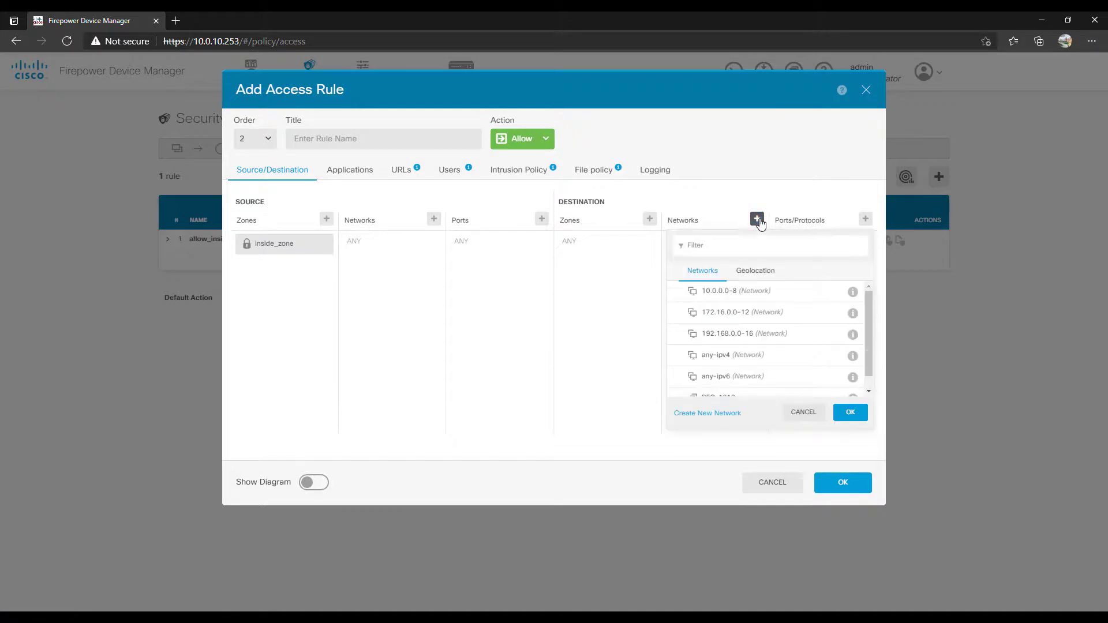
{"action": "scroll", "coordinate": [782, 321], "scroll_direction": "down", "scroll_amount": 1}
{"action": "left_click", "coordinate": [722, 384]}
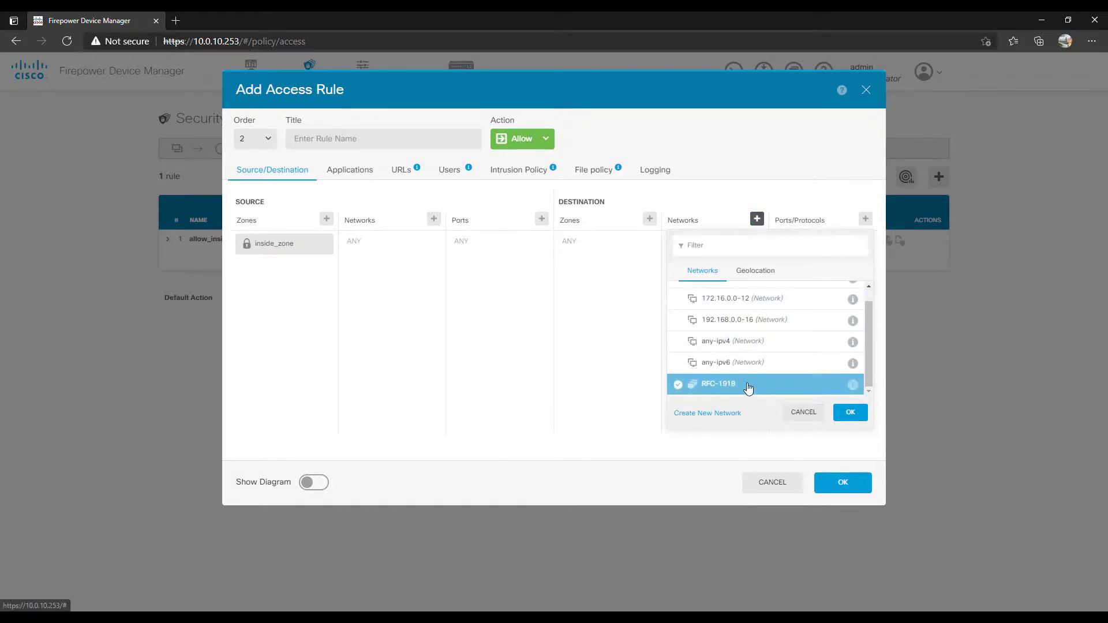
{"action": "left_click", "coordinate": [837, 416]}
Step: Set the access rule's action to Block and title it block_rfc1918
{"action": "left_click", "coordinate": [543, 140]}
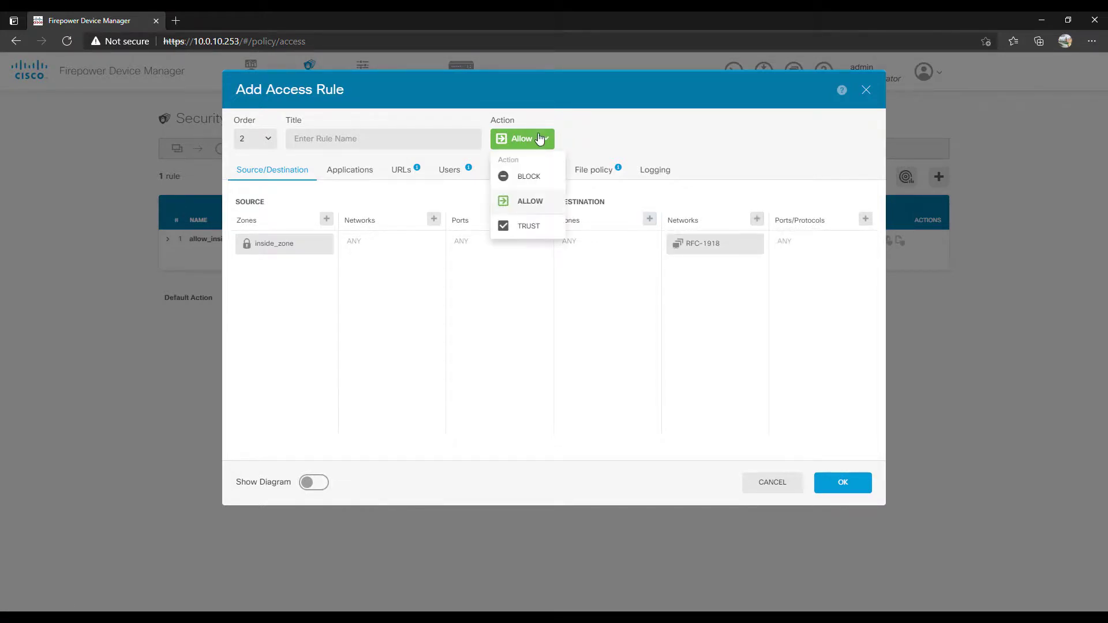
{"action": "left_click", "coordinate": [529, 177]}
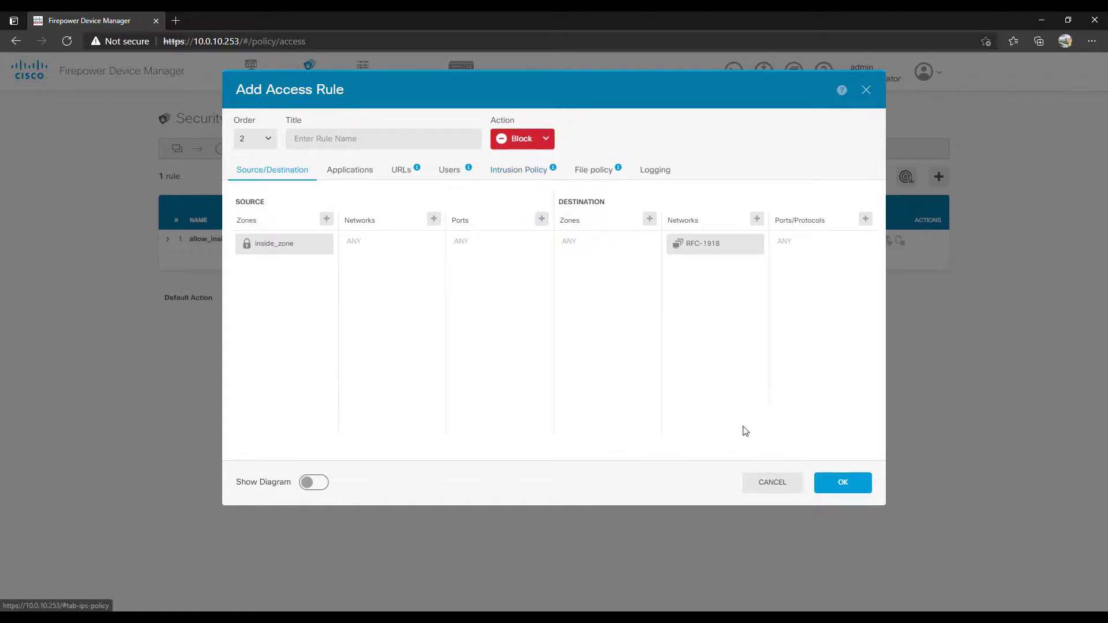
{"action": "left_click", "coordinate": [841, 484]}
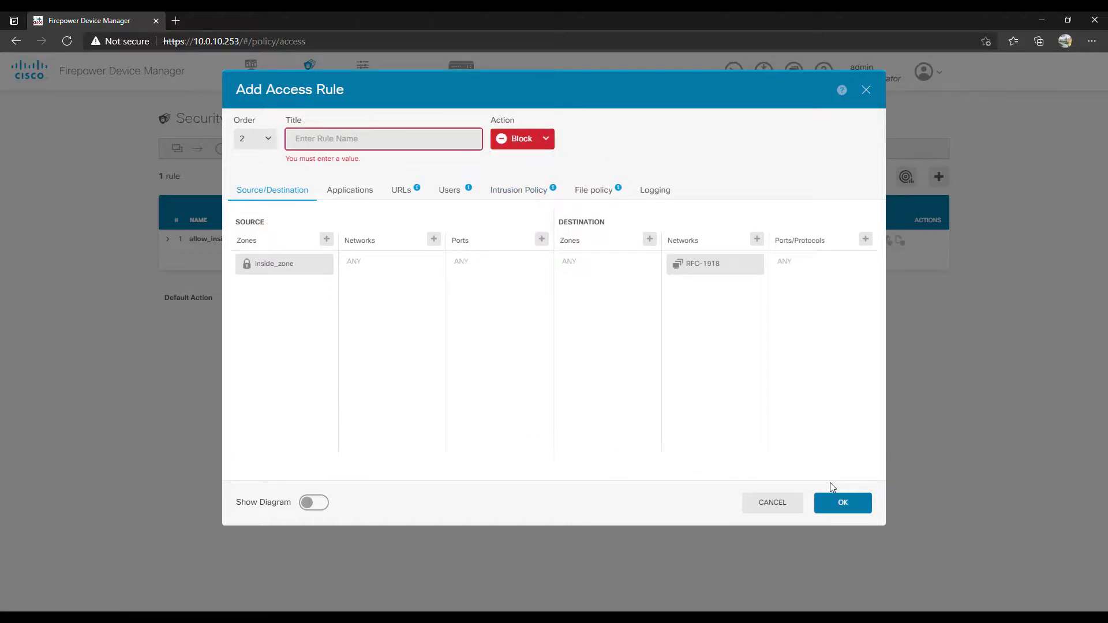
{"action": "left_click", "coordinate": [384, 142]}
{"action": "type", "text": "Block"}
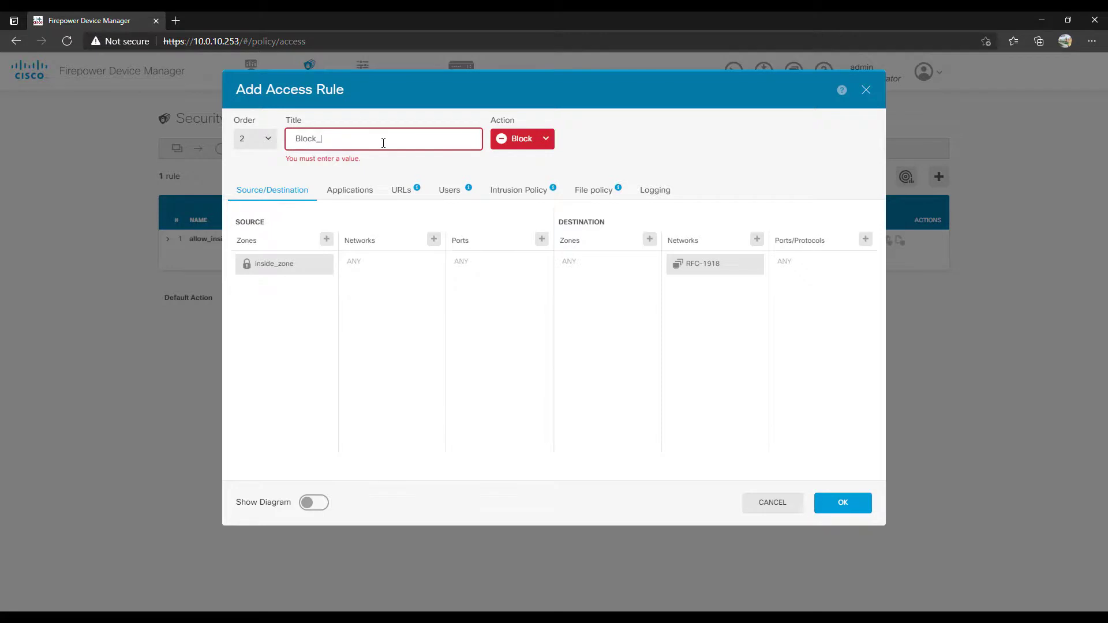
{"action": "key", "text": "BackSpace"}
{"action": "type", "text": "block_rfc1918"}
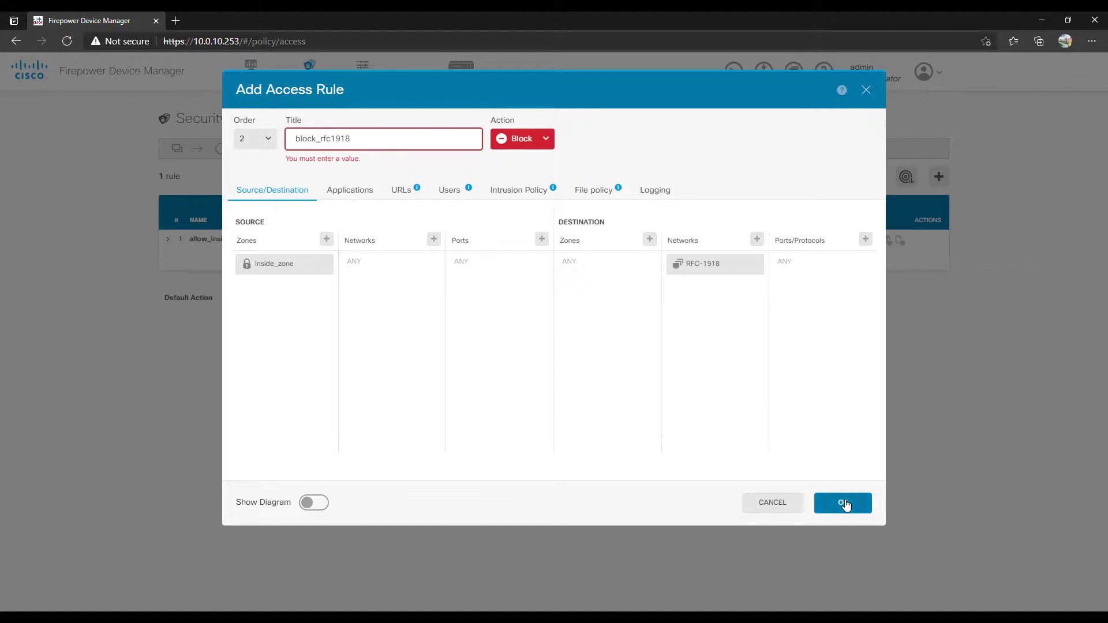
Step: Place the block_rfc1918 rule at order 1 and save it
{"action": "left_click", "coordinate": [267, 140]}
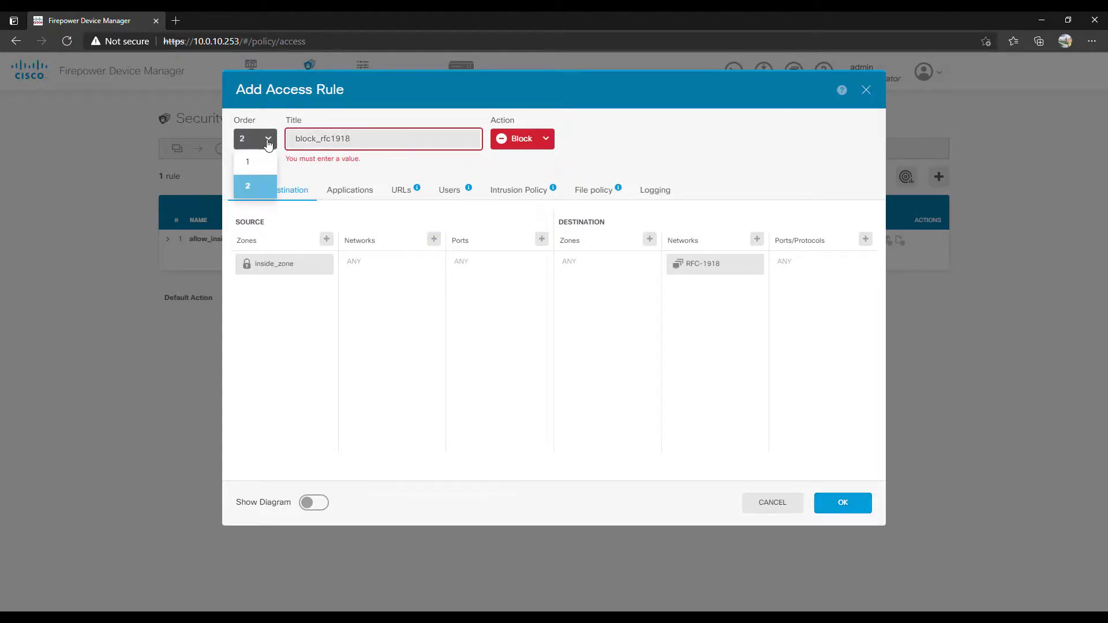
{"action": "left_click", "coordinate": [264, 163]}
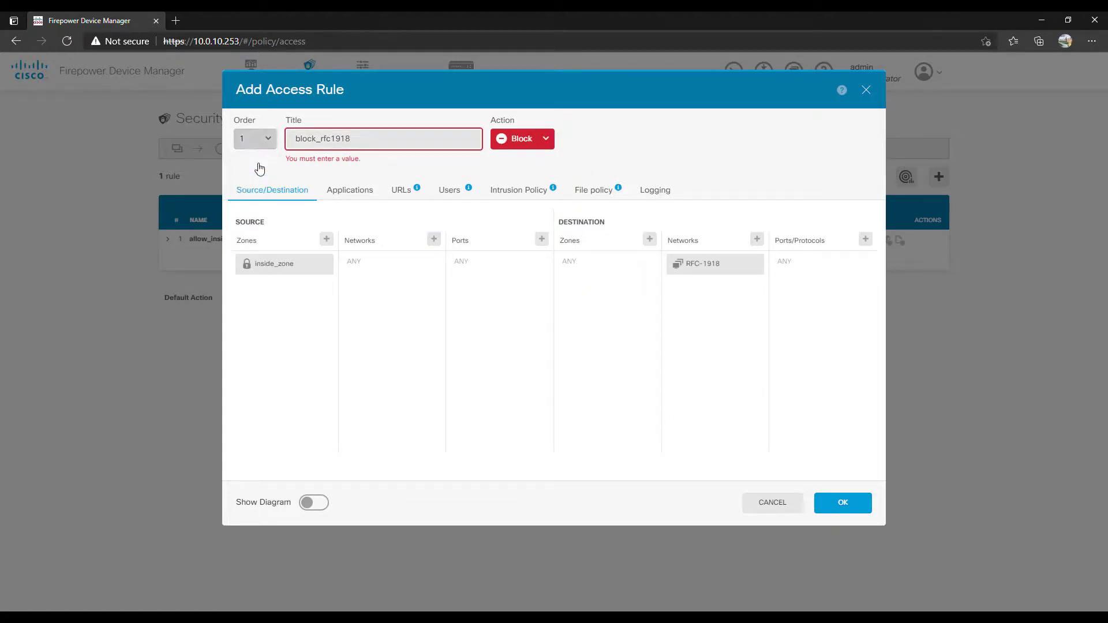
{"action": "left_click", "coordinate": [841, 505]}
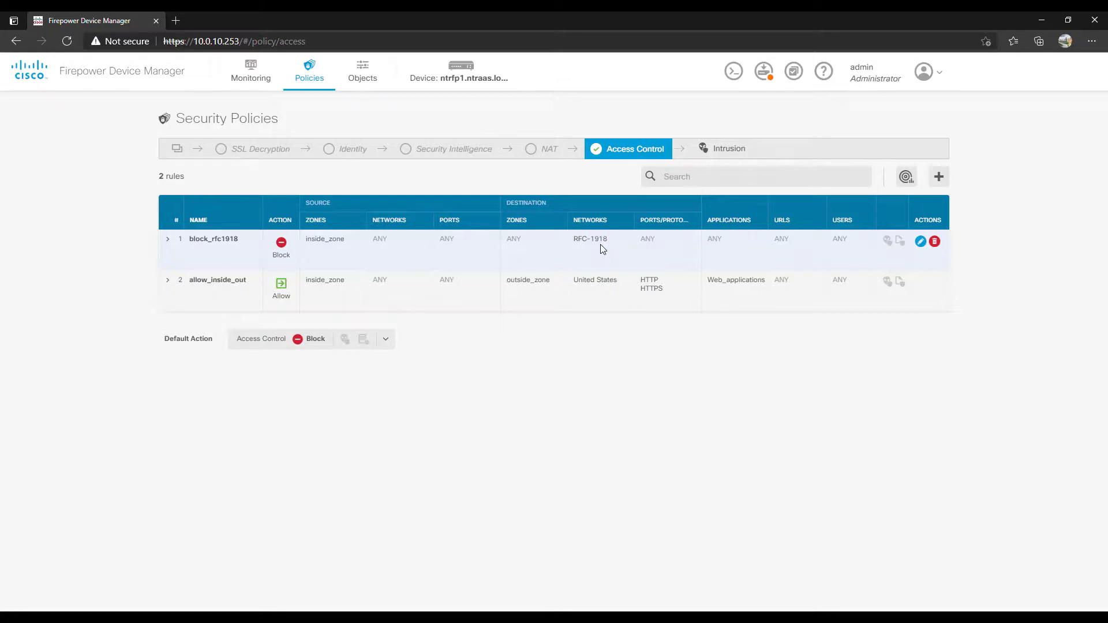
Step: Review the access control default action's choices and set its connection logging to At End of Connection
{"action": "left_click", "coordinate": [312, 345]}
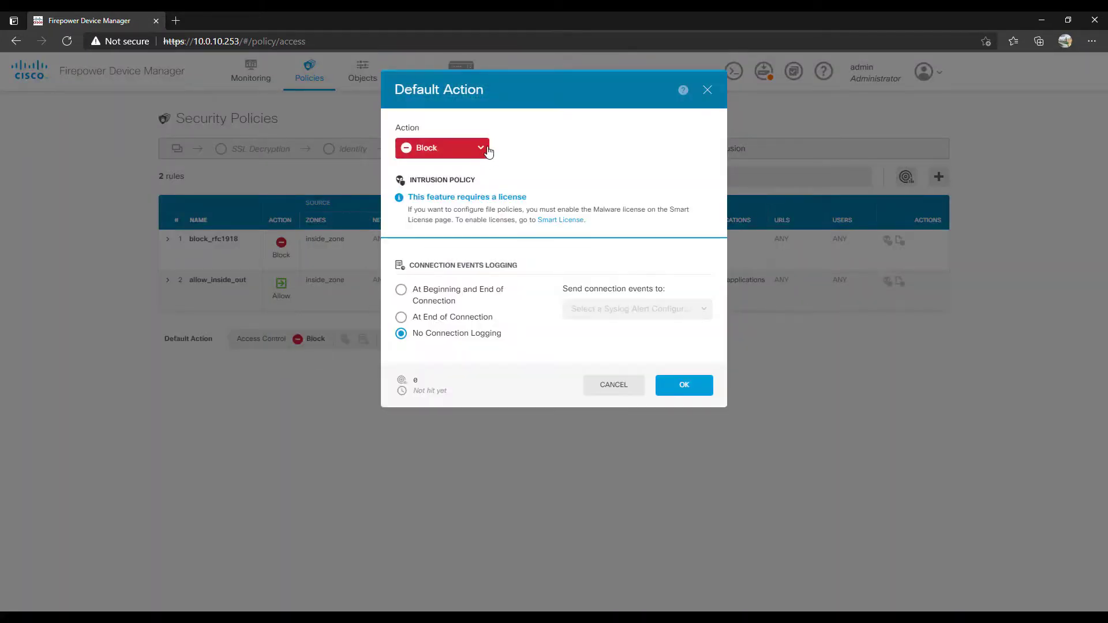
{"action": "left_click", "coordinate": [488, 151]}
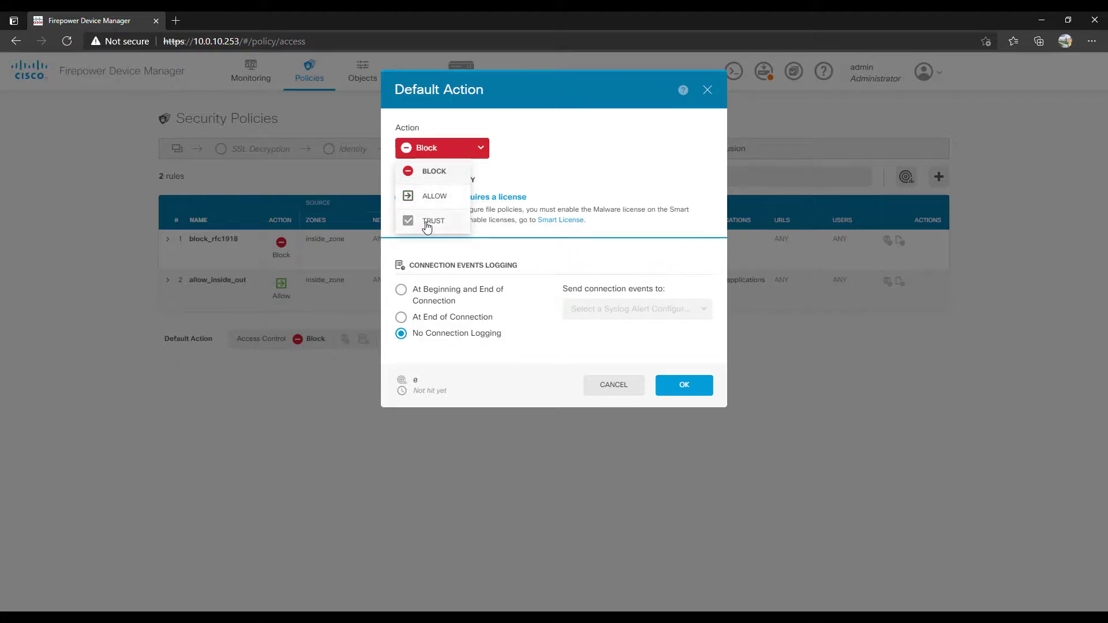
{"action": "left_click", "coordinate": [515, 385]}
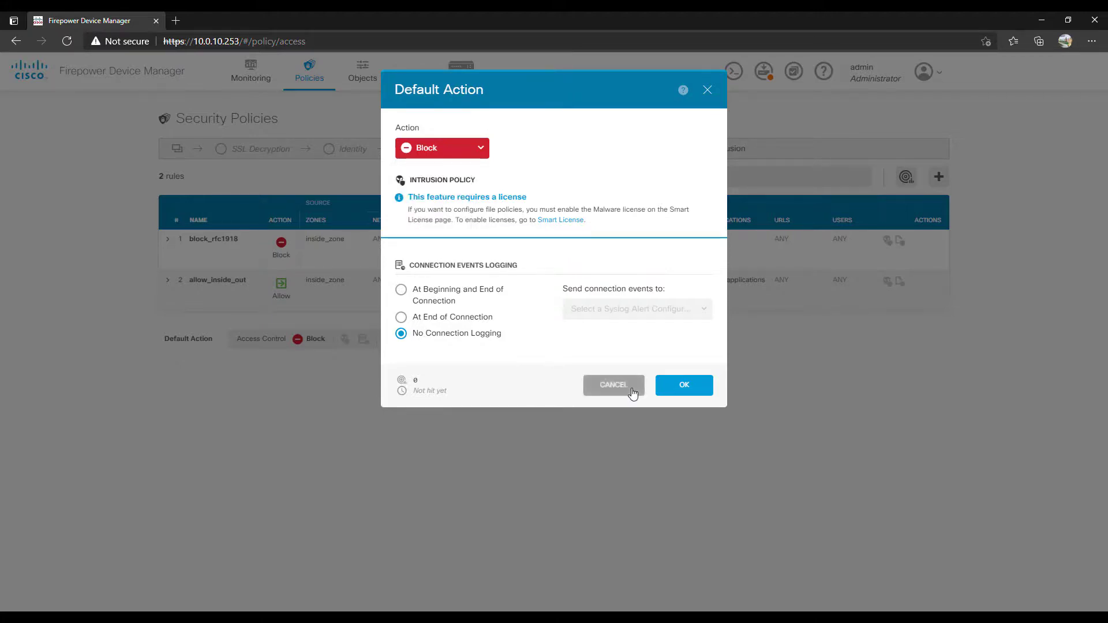
{"action": "left_click", "coordinate": [401, 319]}
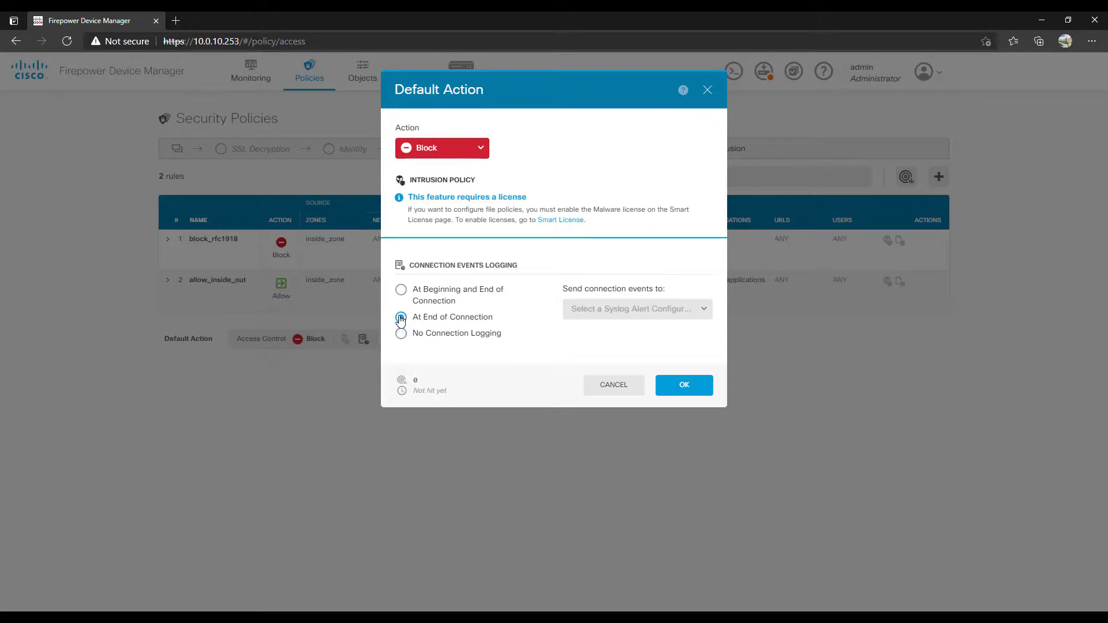
{"action": "left_click", "coordinate": [684, 385]}
Step: Start a new NAT rule for Auto NAT and show its diagram
{"action": "left_click", "coordinate": [549, 148]}
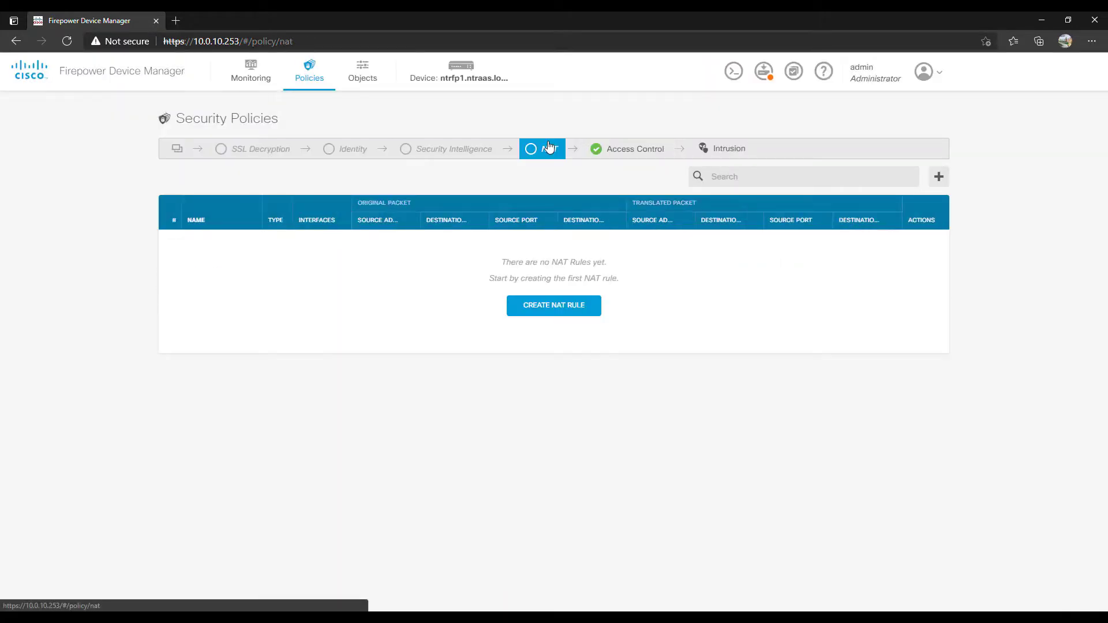
{"action": "left_click", "coordinate": [541, 309]}
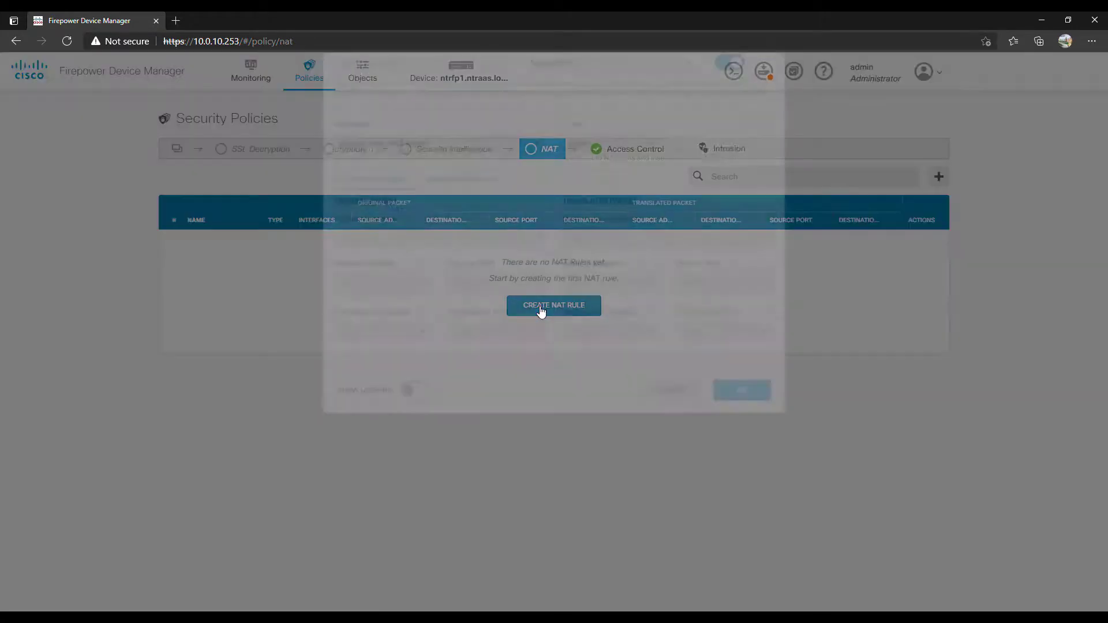
{"action": "left_click", "coordinate": [543, 143]}
{"action": "left_click", "coordinate": [554, 190]}
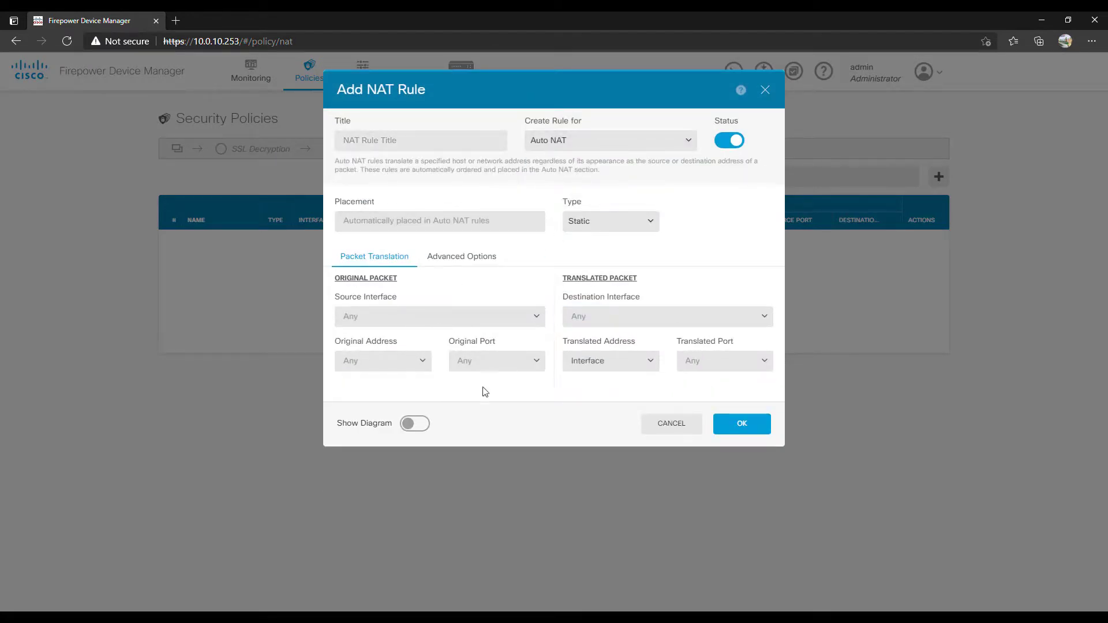
{"action": "left_click", "coordinate": [413, 425]}
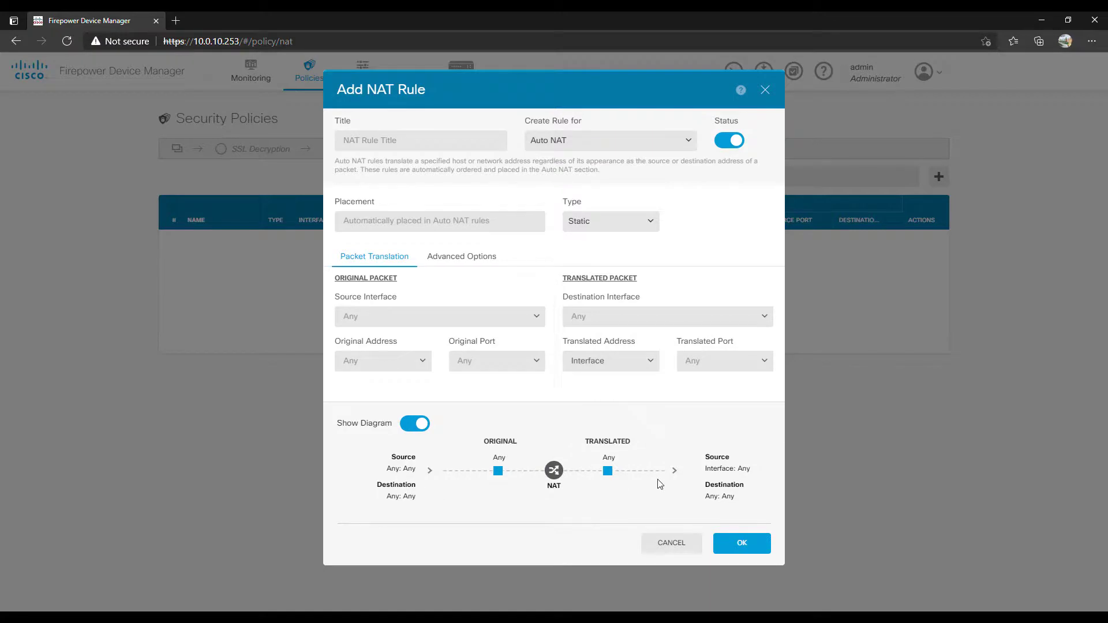
Step: Try Manual NAT as the NAT rule type and return to Auto NAT
{"action": "left_click", "coordinate": [558, 143]}
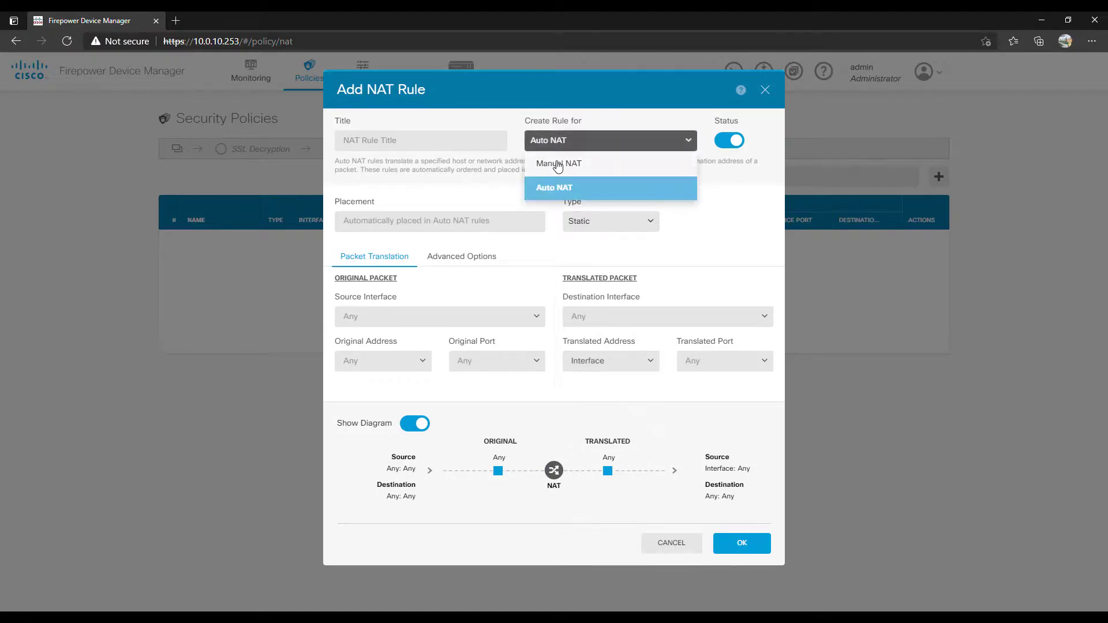
{"action": "left_click", "coordinate": [558, 166]}
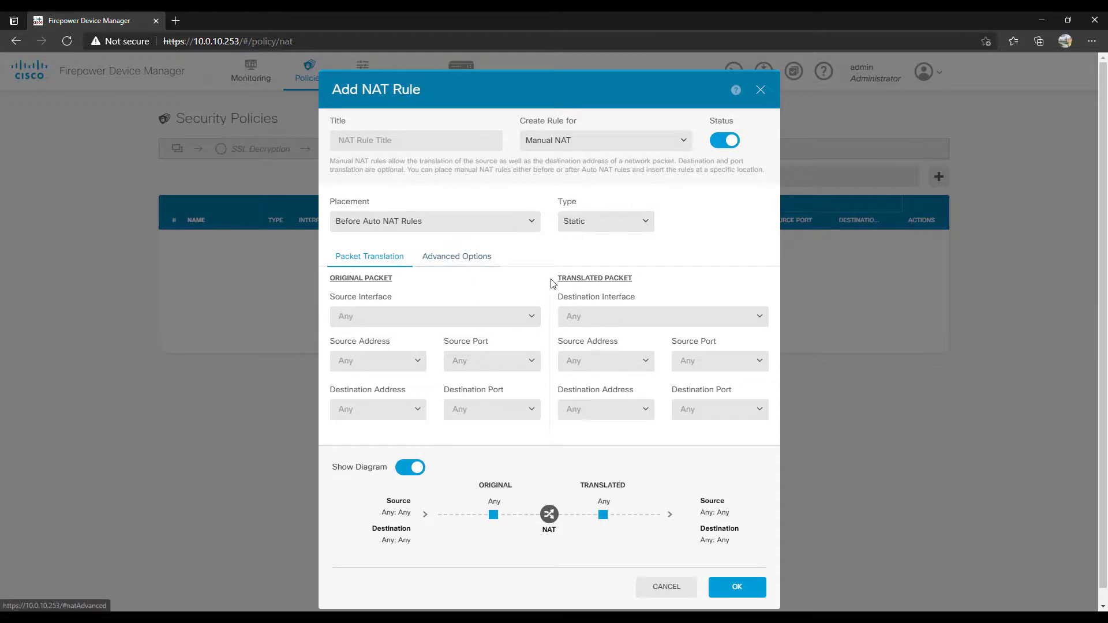
{"action": "left_click", "coordinate": [558, 144]}
{"action": "left_click", "coordinate": [553, 187]}
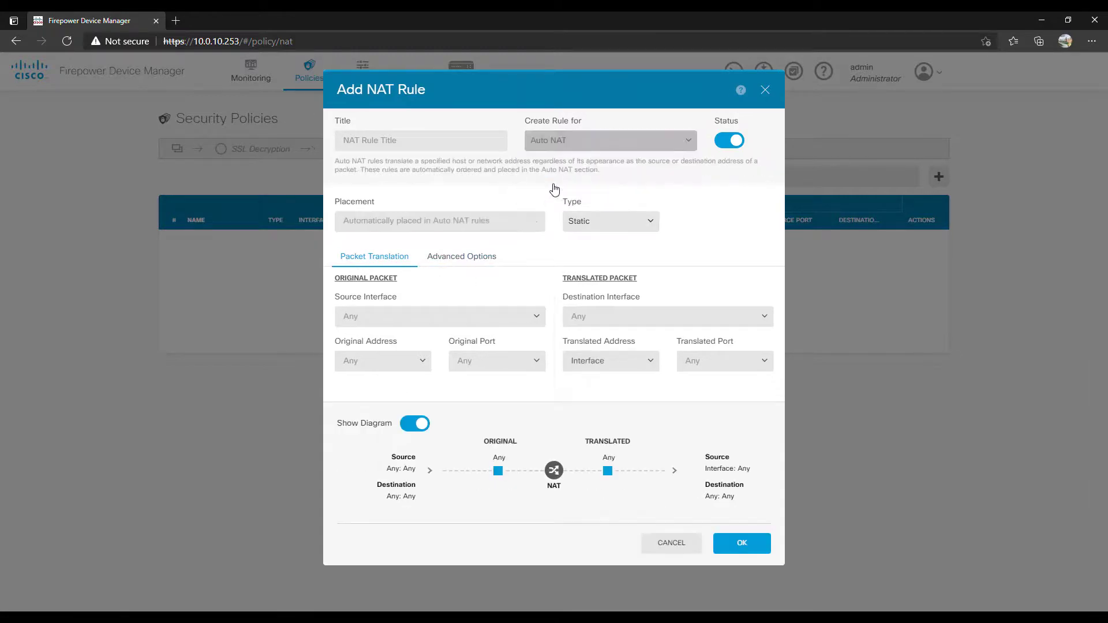
Step: Enable Fallthrough to Interface PAT (Destination Interface) among the NAT rule's advanced options and return to its packet translation settings
{"action": "left_click", "coordinate": [467, 257]}
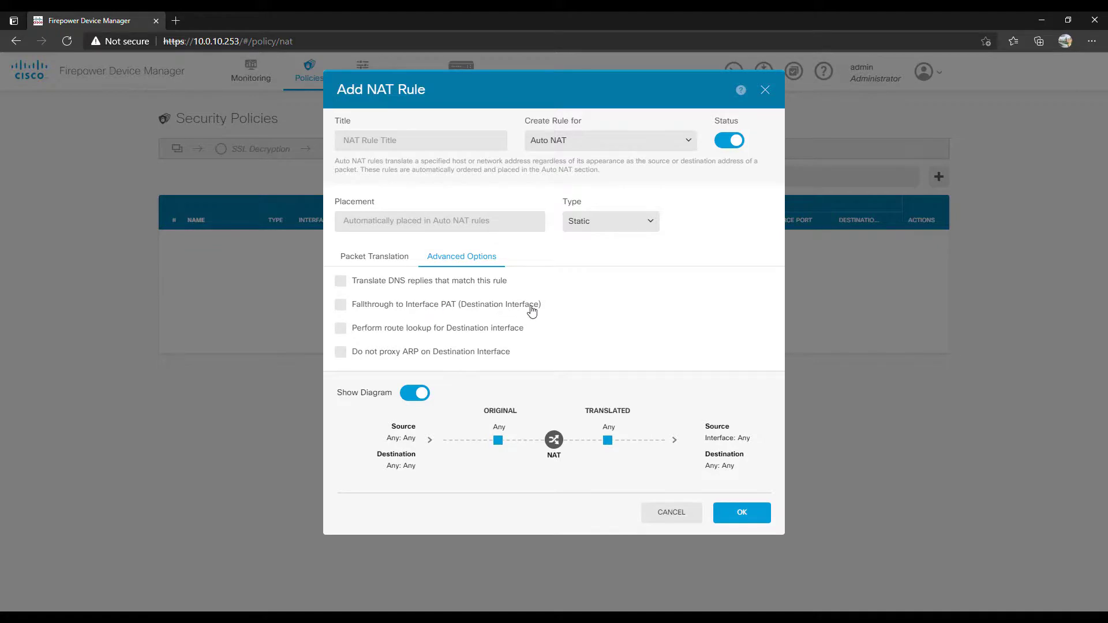
{"action": "left_click", "coordinate": [341, 309]}
{"action": "left_click", "coordinate": [374, 257]}
Step: Look through the available interfaces and set the NAT rule's source interface to inside_2
{"action": "left_click", "coordinate": [440, 316]}
{"action": "scroll", "coordinate": [462, 389], "scroll_direction": "down", "scroll_amount": 3}
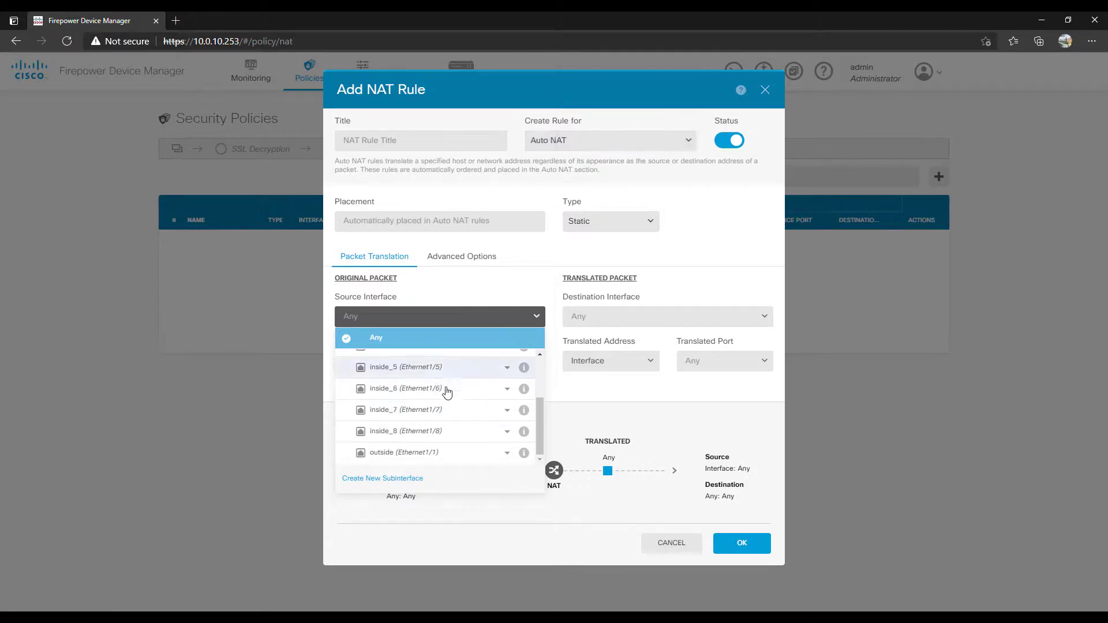
{"action": "scroll", "coordinate": [462, 410], "scroll_direction": "up", "scroll_amount": 3}
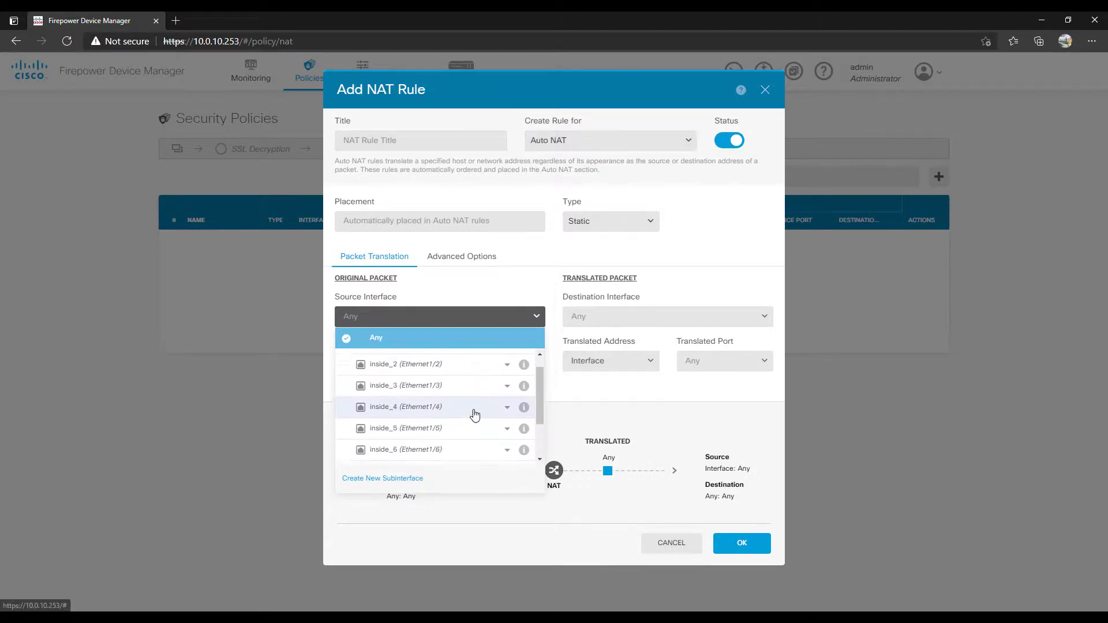
{"action": "scroll", "coordinate": [433, 427], "scroll_direction": "down", "scroll_amount": 1}
{"action": "scroll", "coordinate": [433, 427], "scroll_direction": "up", "scroll_amount": 1}
{"action": "scroll", "coordinate": [429, 424], "scroll_direction": "down", "scroll_amount": 1}
{"action": "scroll", "coordinate": [430, 424], "scroll_direction": "down", "scroll_amount": 3}
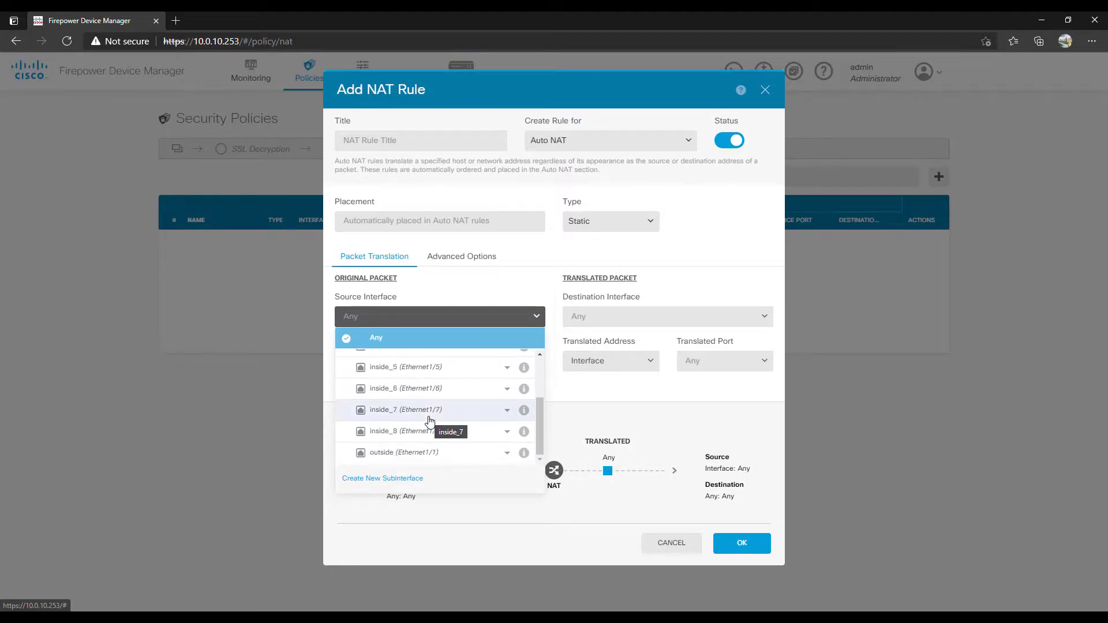
{"action": "scroll", "coordinate": [430, 420], "scroll_direction": "up", "scroll_amount": 3}
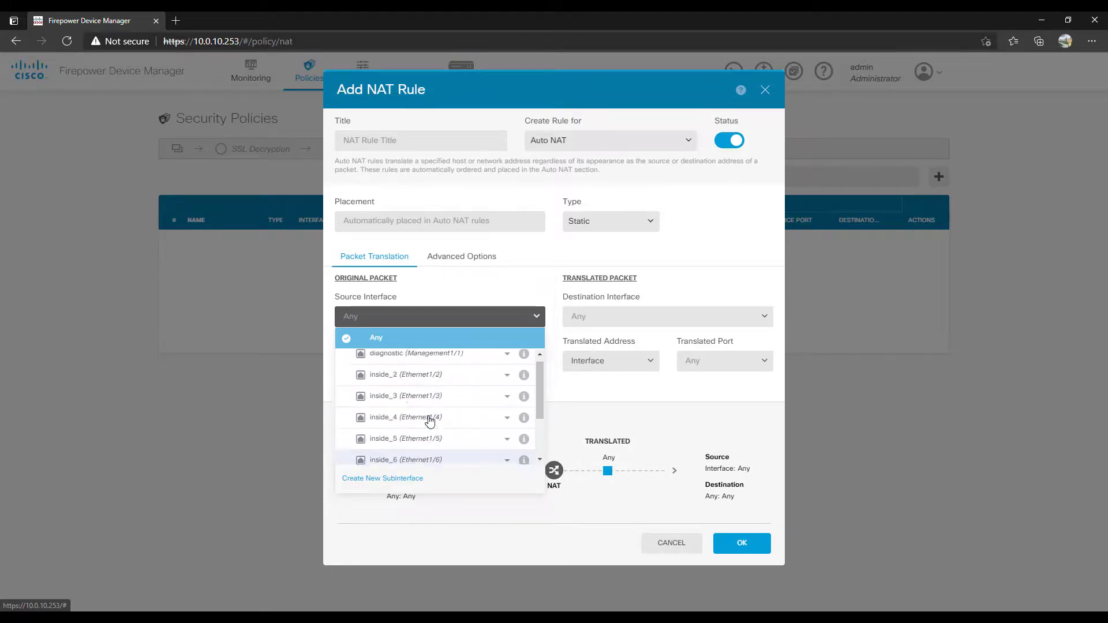
{"action": "left_click", "coordinate": [408, 382]}
Step: From the NAT rule's original address choices, create a network object named 10.0.100.0-24 of type Network with the address 10.0.100.0/24
{"action": "left_click", "coordinate": [424, 360]}
{"action": "left_click", "coordinate": [361, 493]}
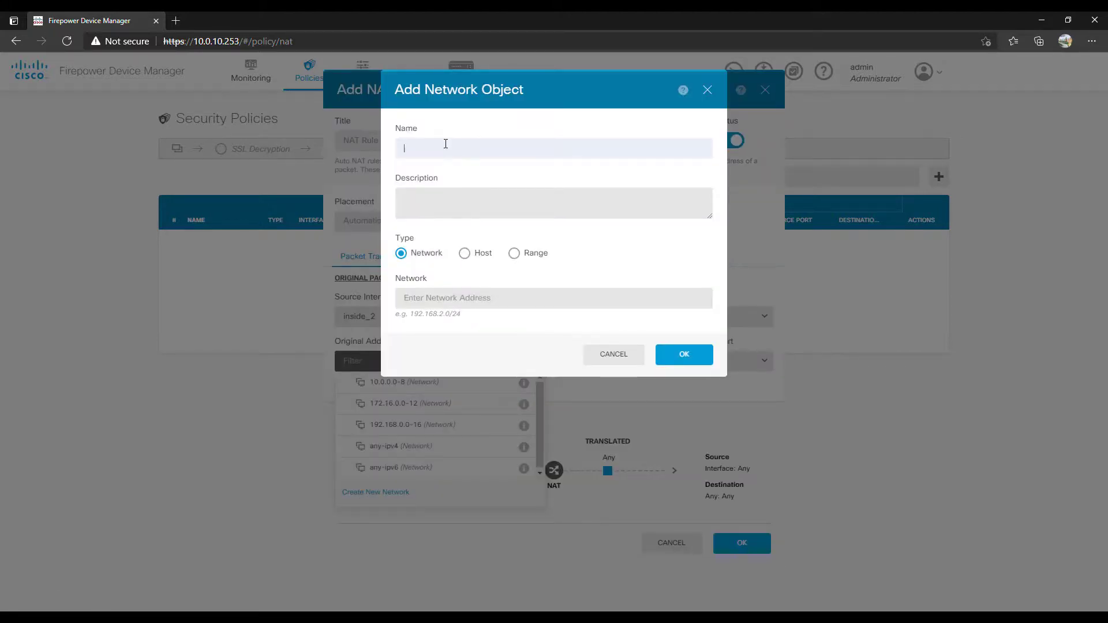
{"action": "type", "text": "10.0.100.0-24"}
{"action": "left_click", "coordinate": [438, 300]}
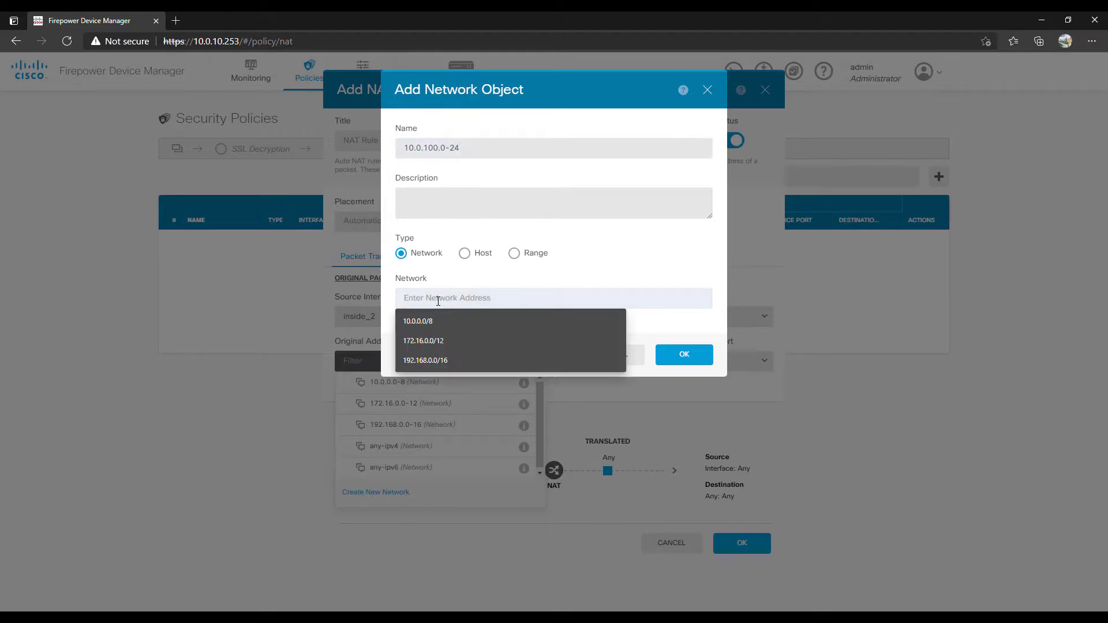
{"action": "type", "text": "10.0.100"}
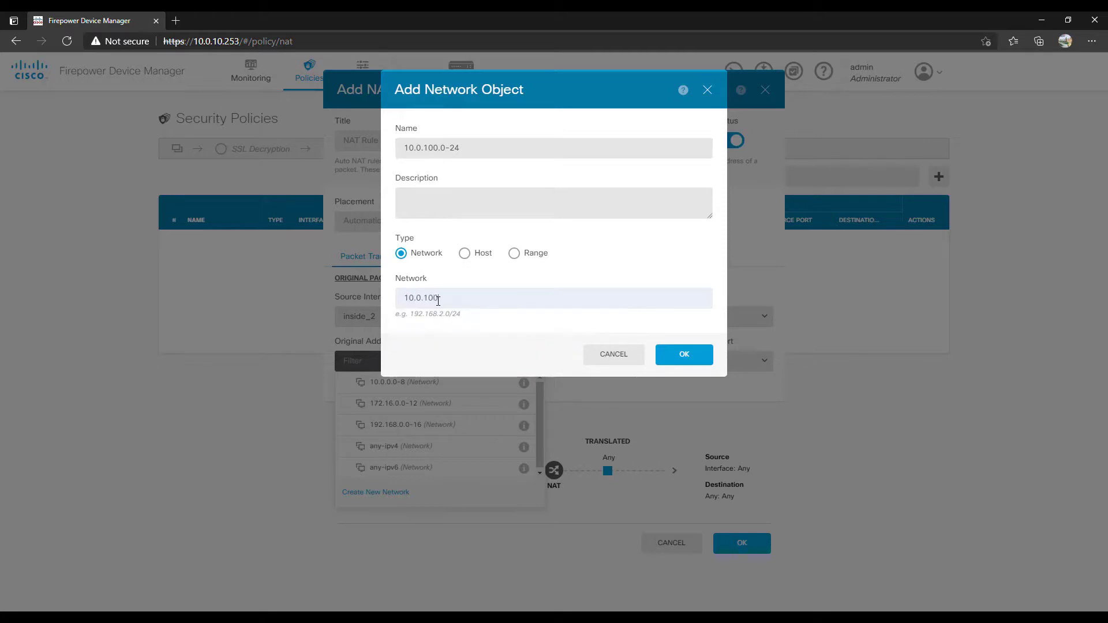
{"action": "type", "text": ".0/24"}
{"action": "left_click", "coordinate": [680, 353]}
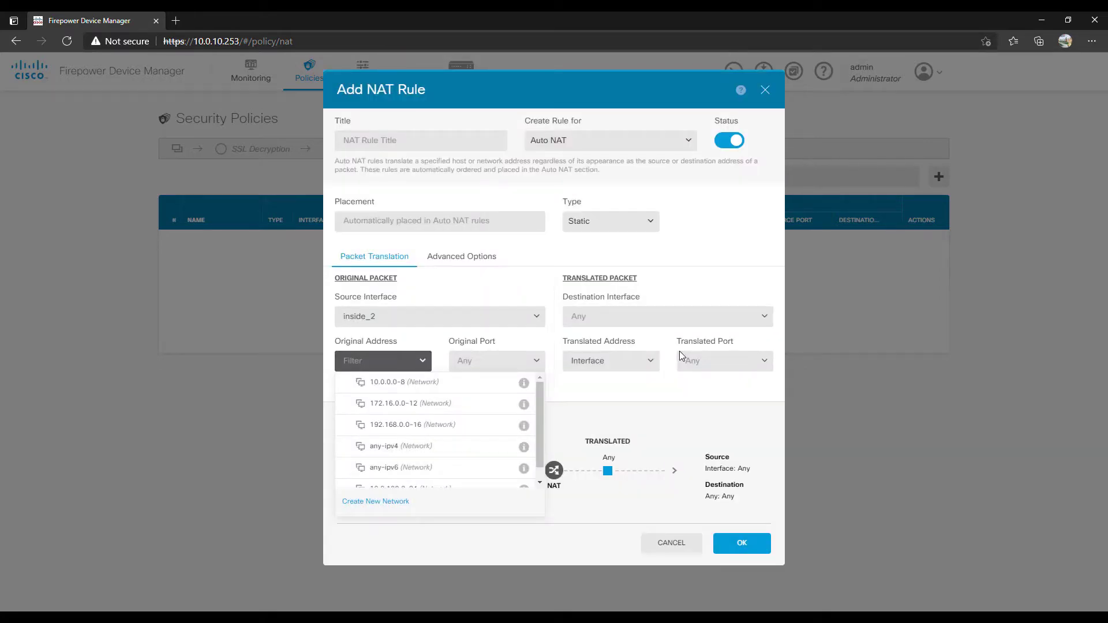
Step: Set the NAT rule's original address to 10.0.100.0-24 and its destination interface to outside
{"action": "scroll", "coordinate": [507, 431], "scroll_direction": "down", "scroll_amount": 1}
{"action": "left_click", "coordinate": [426, 475]}
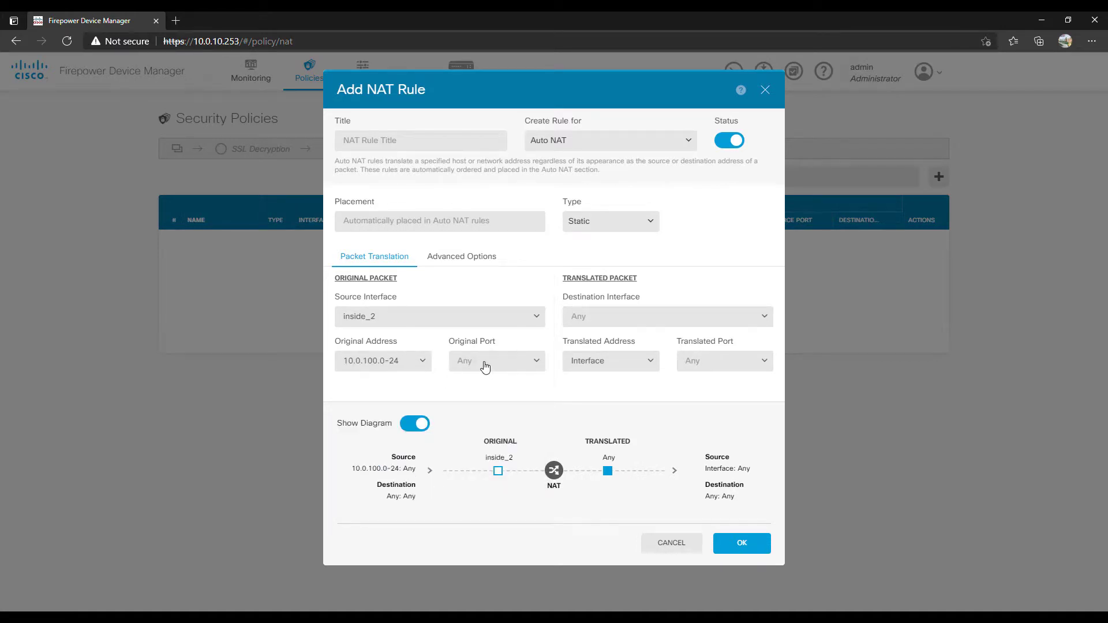
{"action": "left_click", "coordinate": [617, 322]}
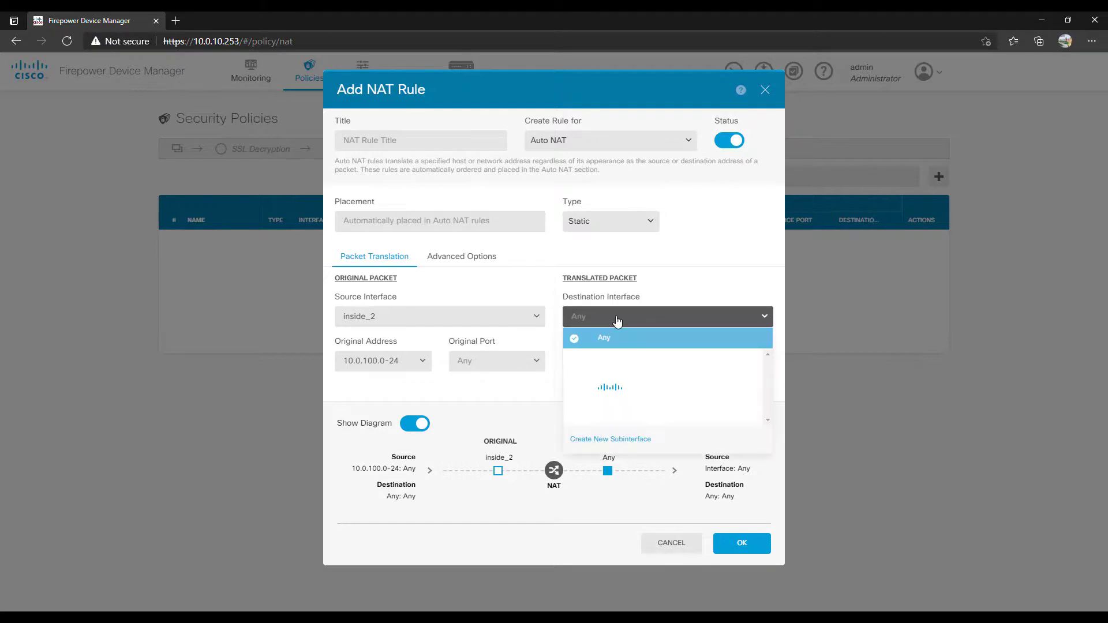
{"action": "scroll", "coordinate": [632, 385], "scroll_direction": "down", "scroll_amount": 2}
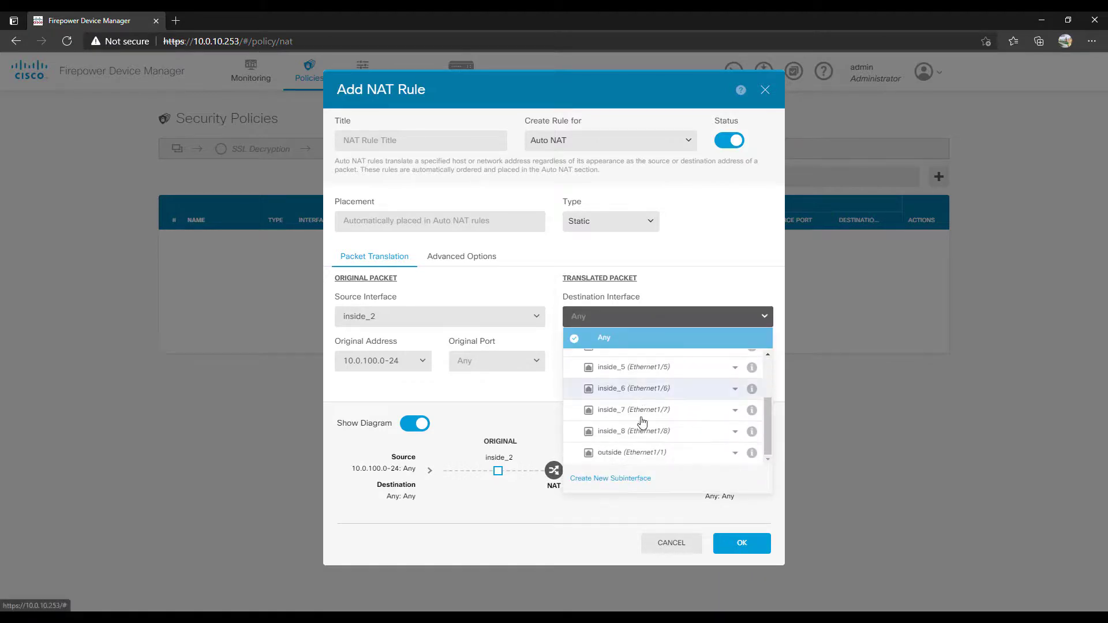
{"action": "left_click", "coordinate": [623, 455]}
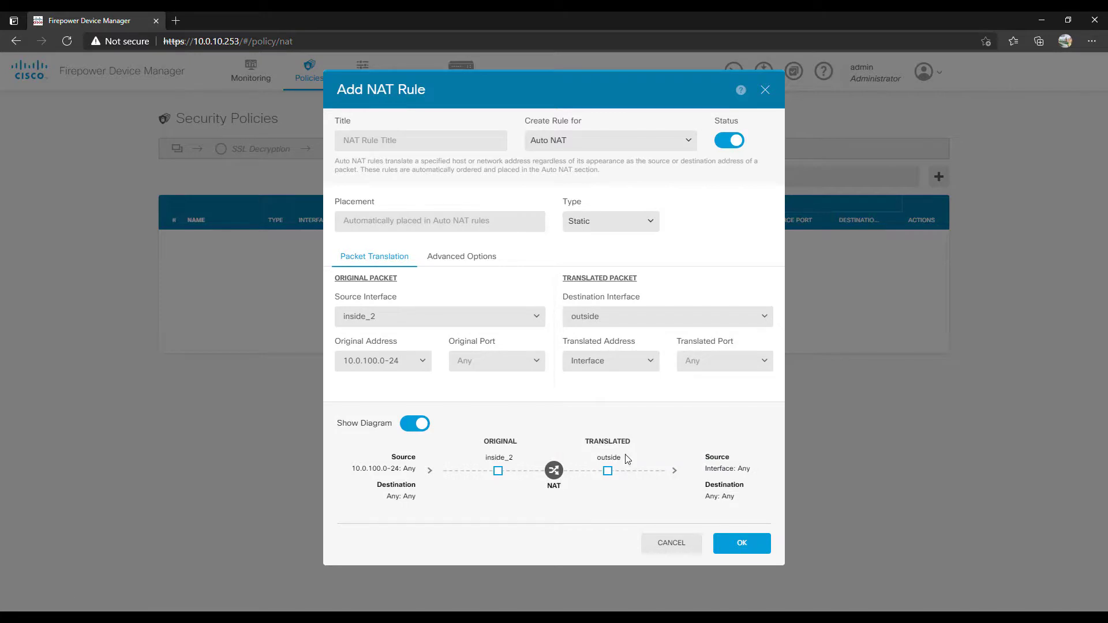
Step: Keep Interface as the NAT rule's translated address, title the rule inside-outside-pat and save it
{"action": "left_click", "coordinate": [648, 370]}
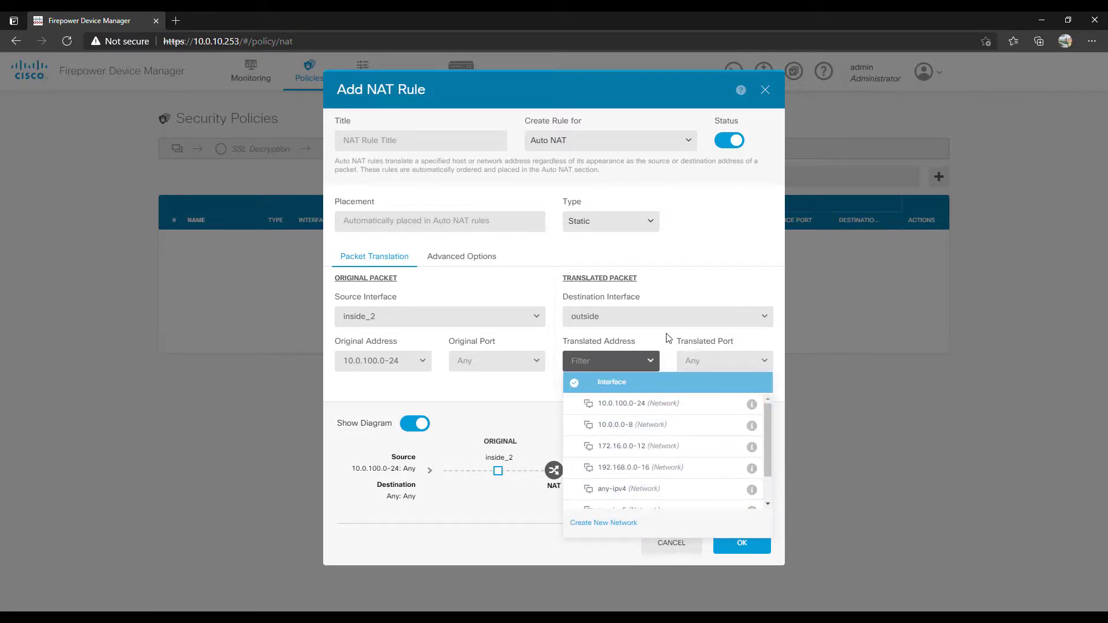
{"action": "left_click", "coordinate": [652, 365]}
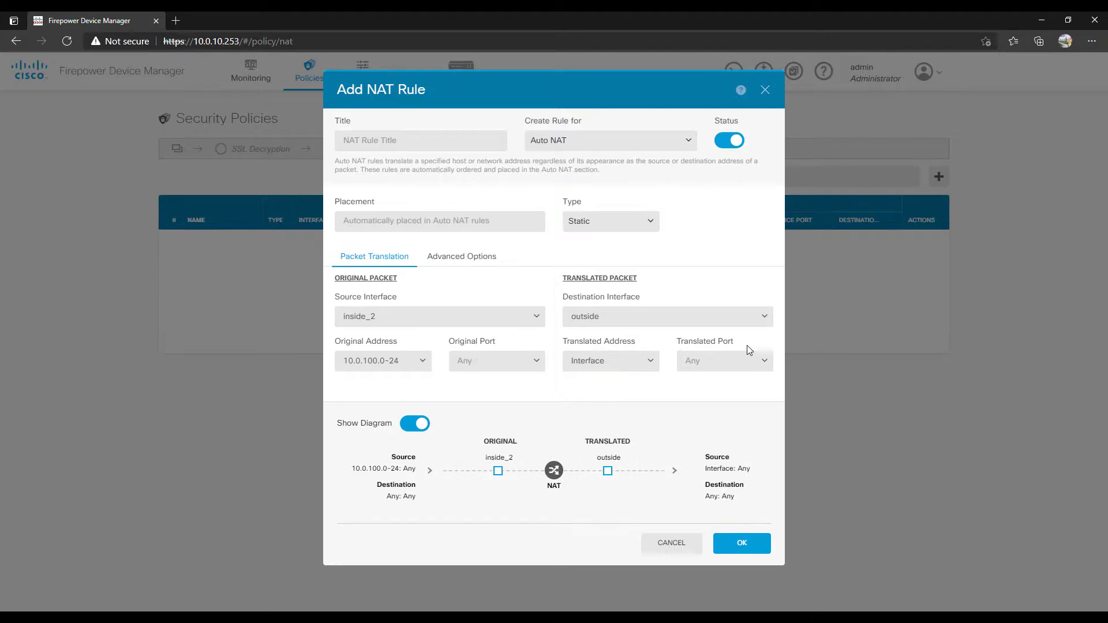
{"action": "left_click", "coordinate": [741, 548]}
{"action": "left_click", "coordinate": [404, 147]}
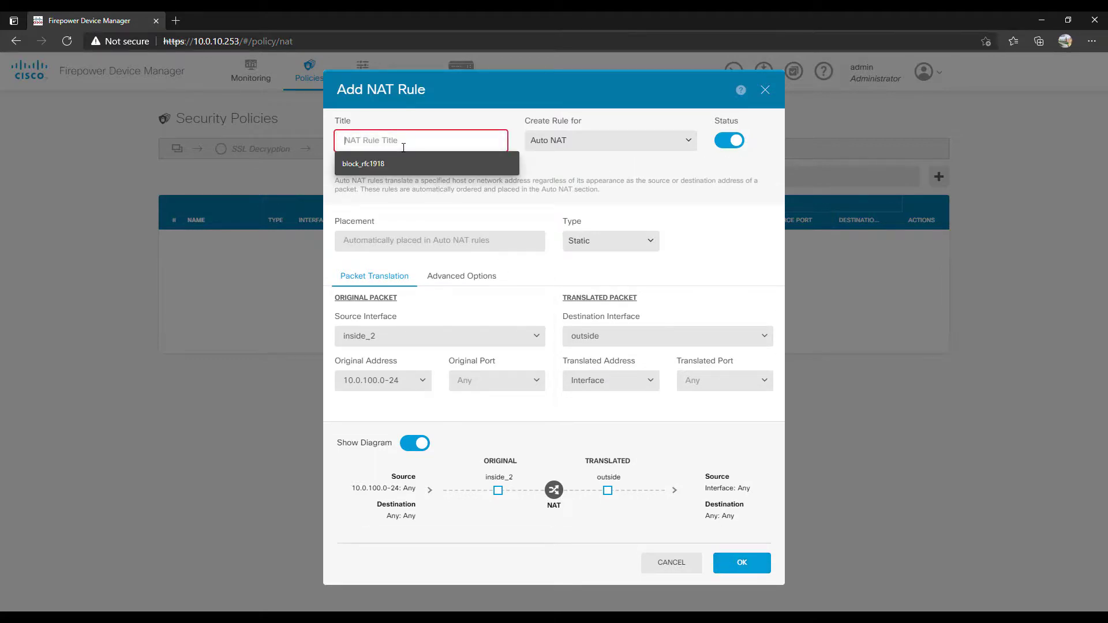
{"action": "type", "text": "inside-outside-pat"}
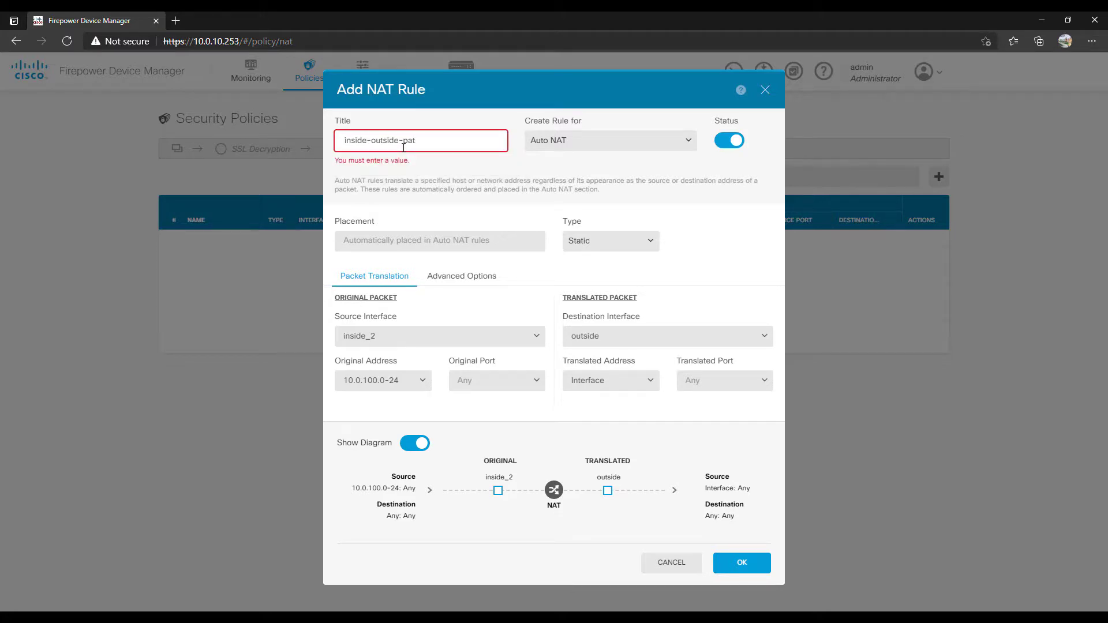
{"action": "left_click", "coordinate": [728, 565]}
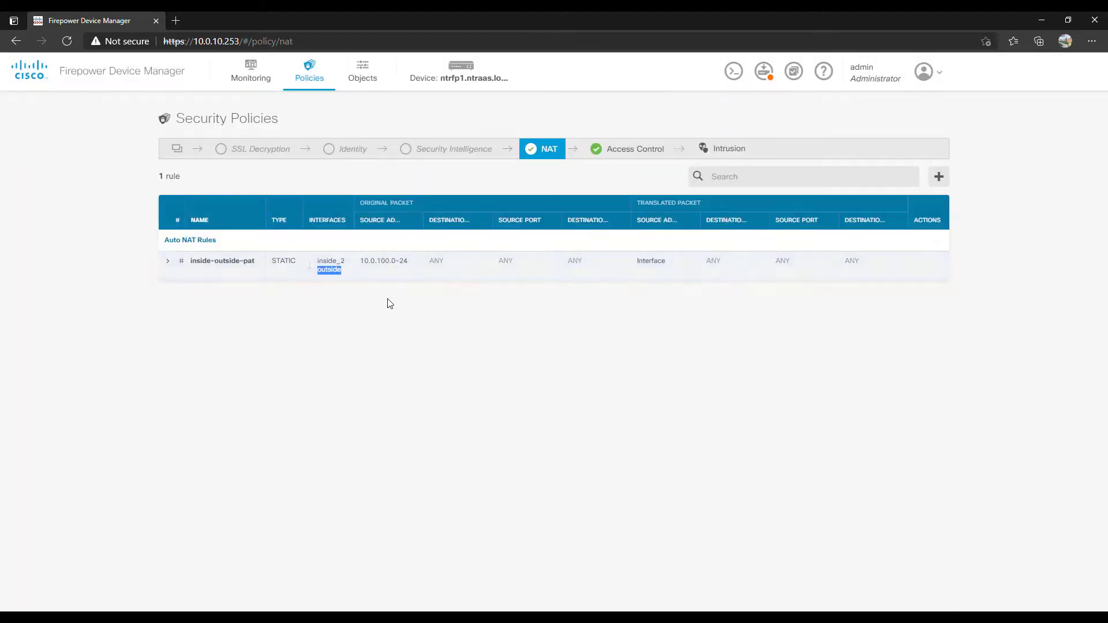
Step: Review the inside-outside-pat NAT rule's interfaces and source address and compare it with the access control rules
{"action": "left_click_drag", "start_coordinate": [359, 260], "coordinate": [404, 260]}
{"action": "left_click", "coordinate": [628, 151]}
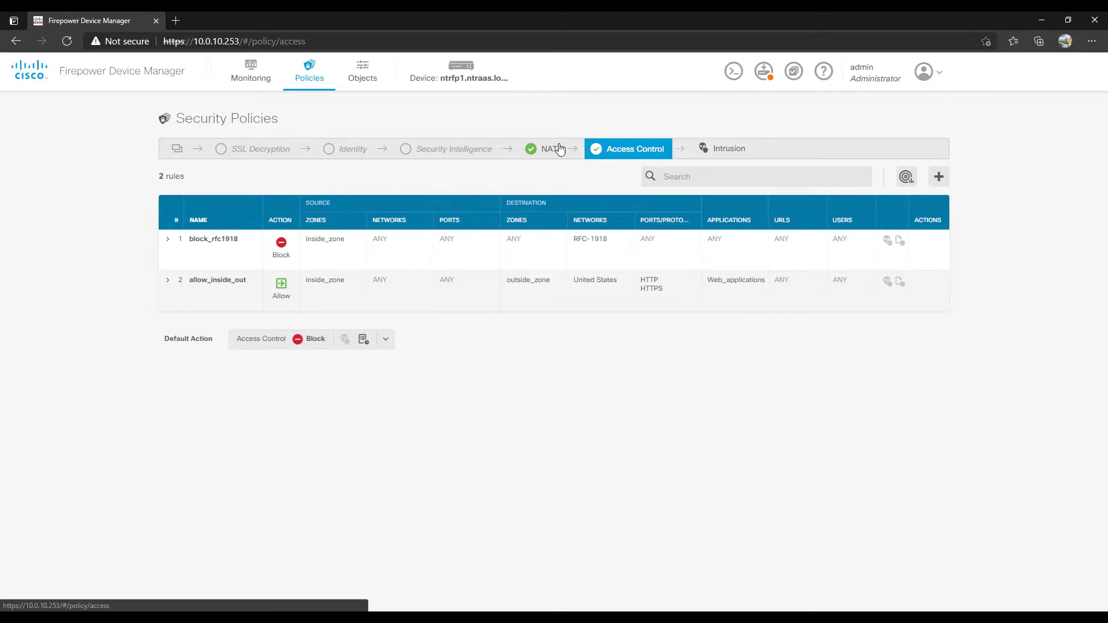
{"action": "left_click", "coordinate": [545, 150]}
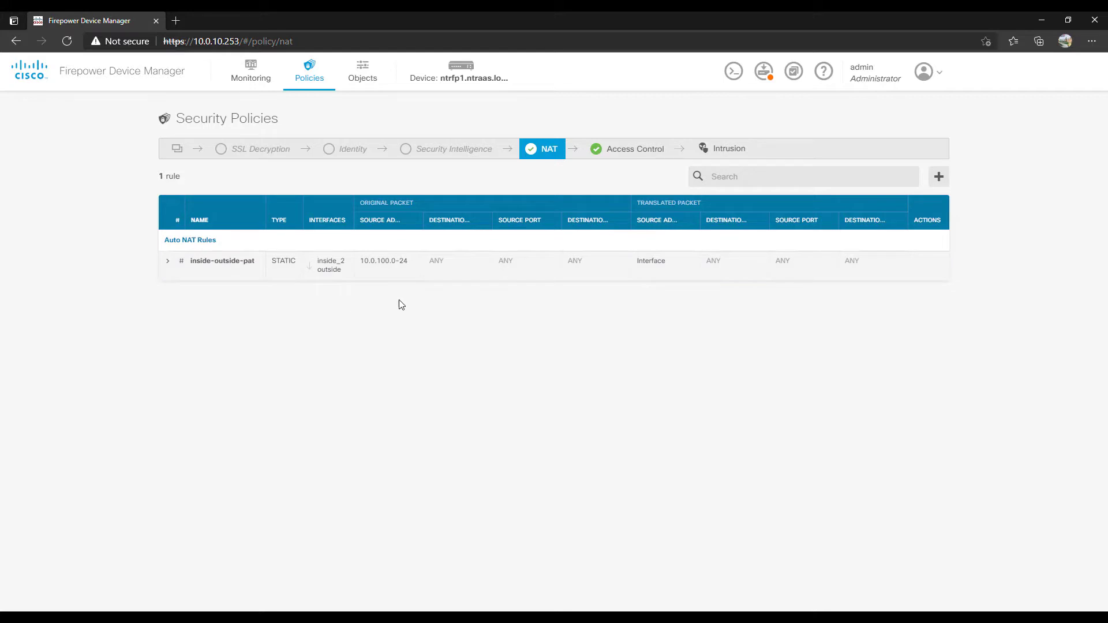
{"action": "left_click", "coordinate": [621, 151]}
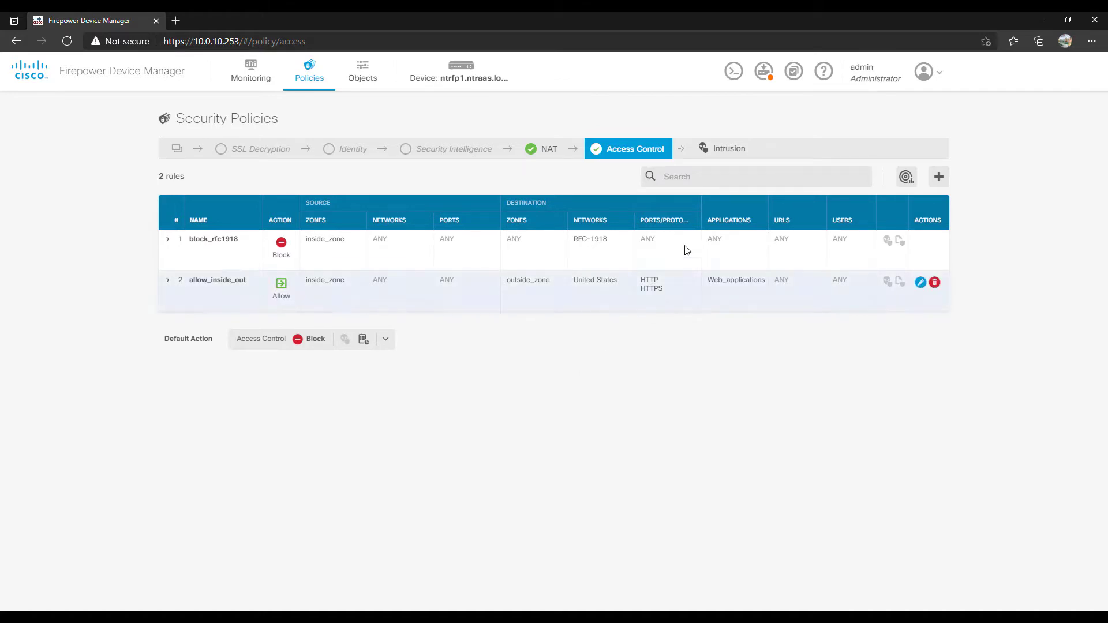
Step: Examine the intrusion policies Connectivity Over Security, Balanced Security and Connectivity, Security Over Connectivity and Maximum Detection
{"action": "left_click", "coordinate": [729, 149]}
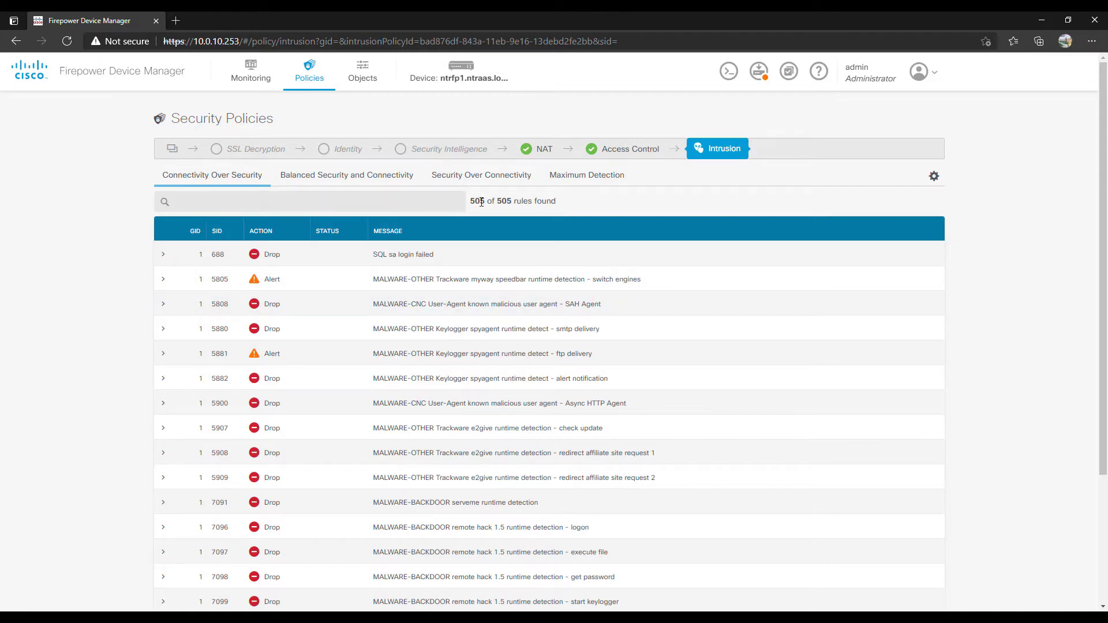
{"action": "left_click", "coordinate": [318, 181]}
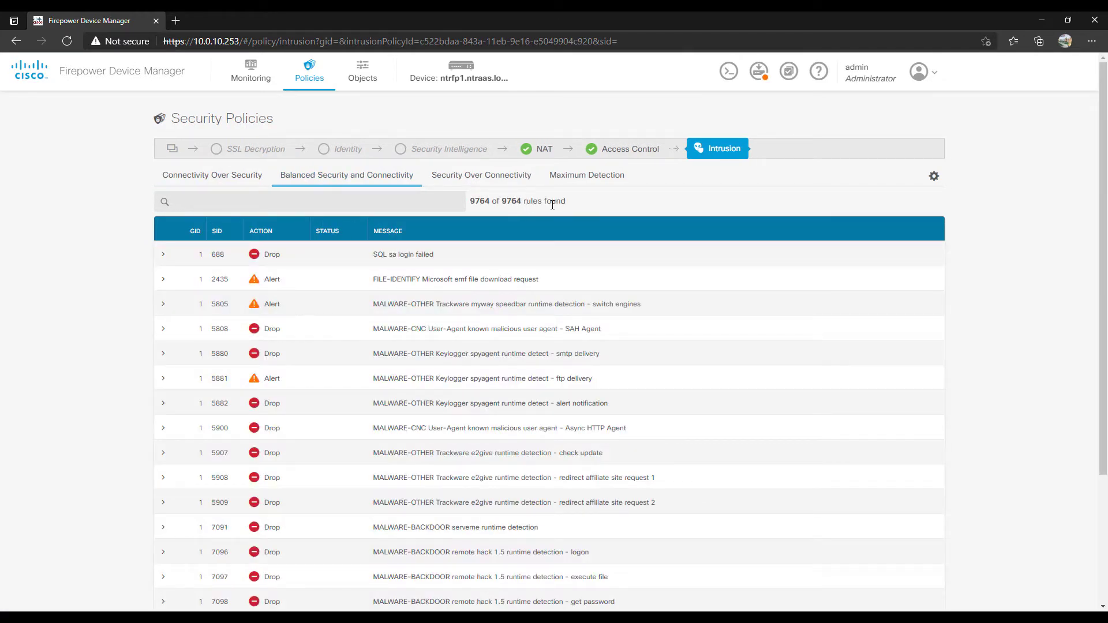
{"action": "left_click", "coordinate": [448, 176]}
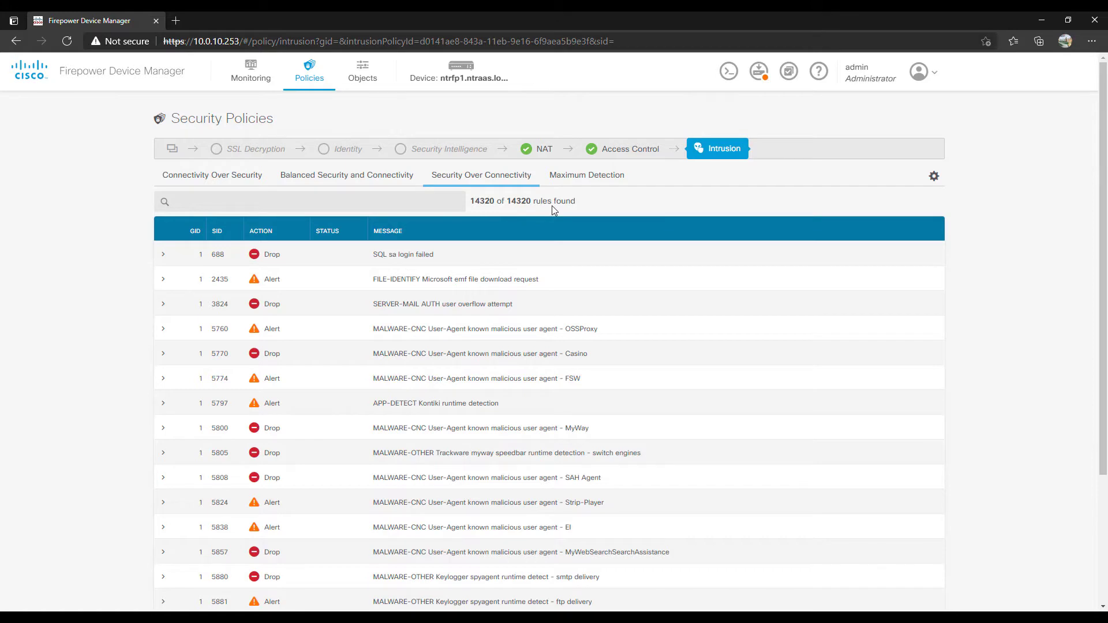
{"action": "left_click", "coordinate": [593, 178]}
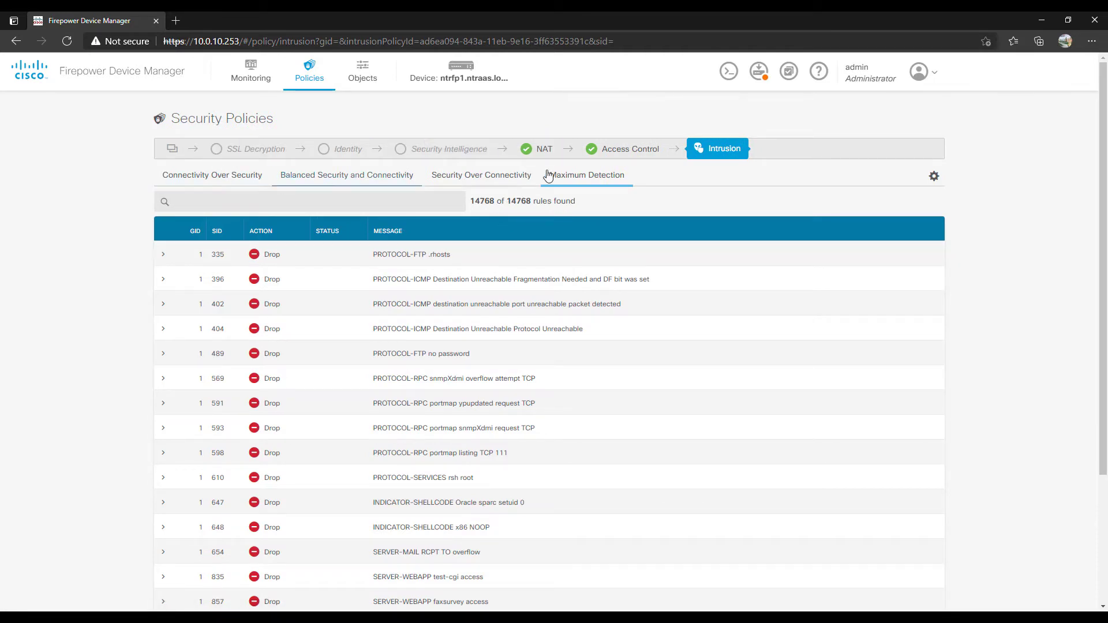
Step: View how SSL Decryption and Identity policies work, including the Decrypt Re-Sign and Active authentication diagrams
{"action": "left_click", "coordinate": [252, 151]}
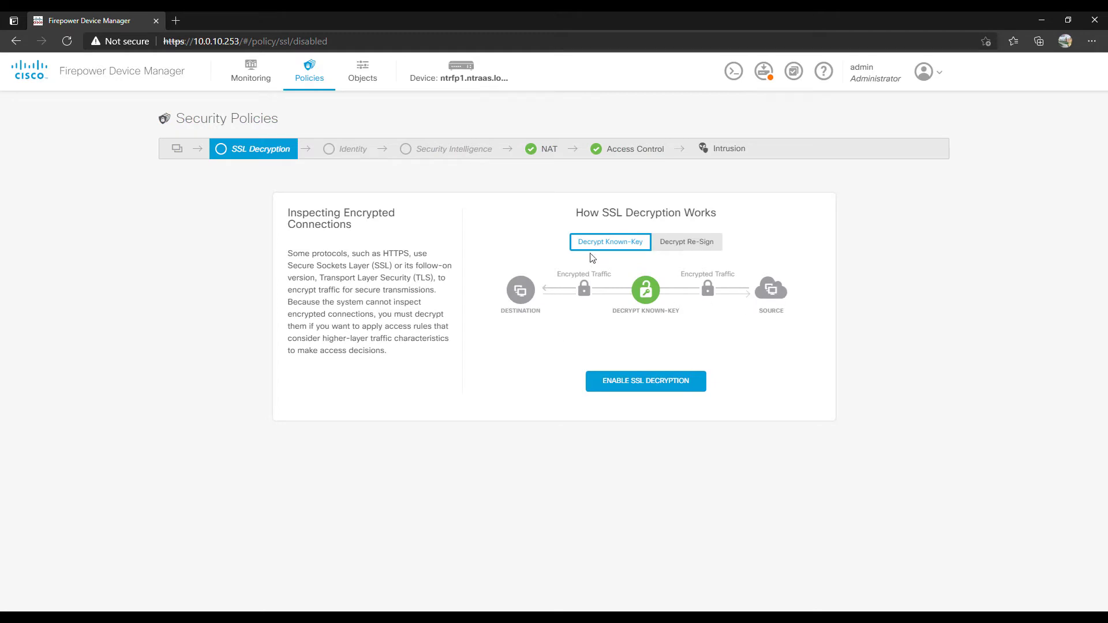
{"action": "left_click", "coordinate": [686, 244]}
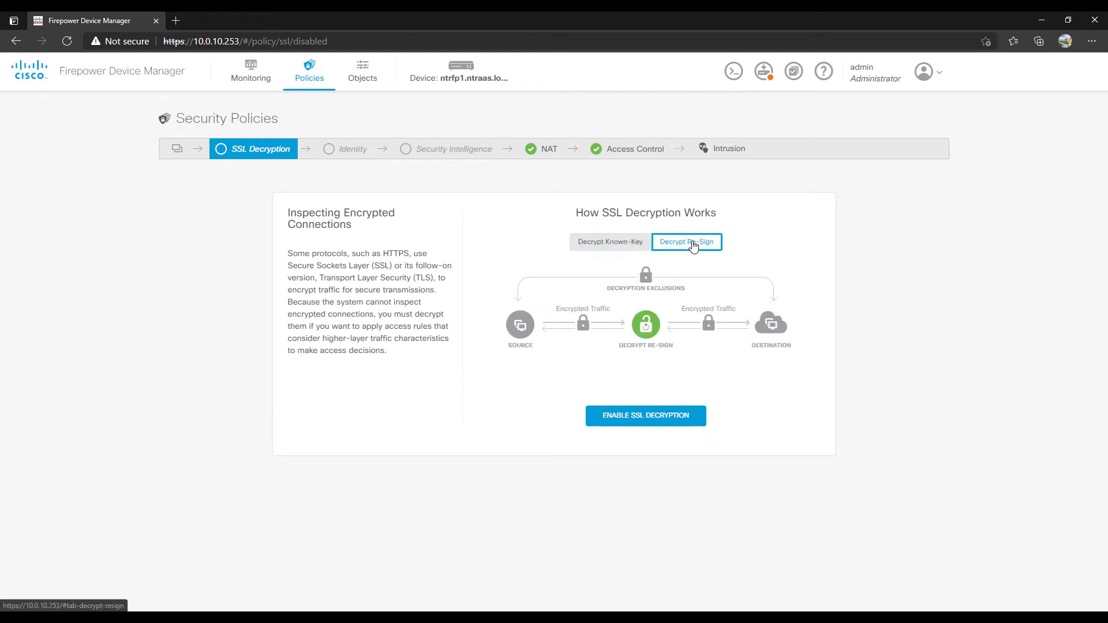
{"action": "left_click", "coordinate": [354, 153]}
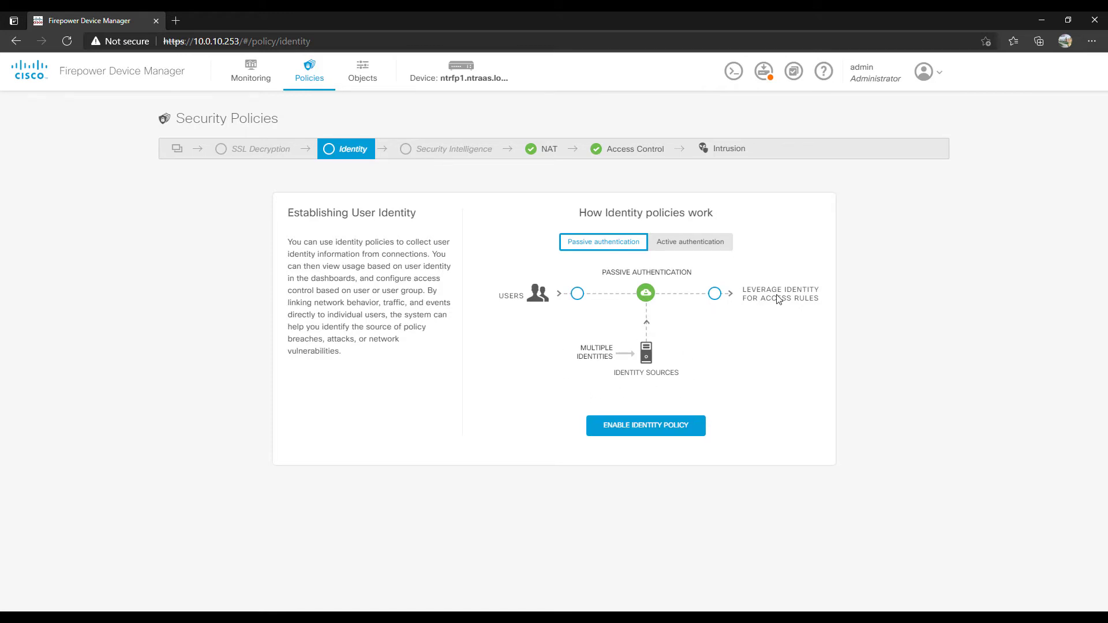
{"action": "left_click", "coordinate": [686, 246]}
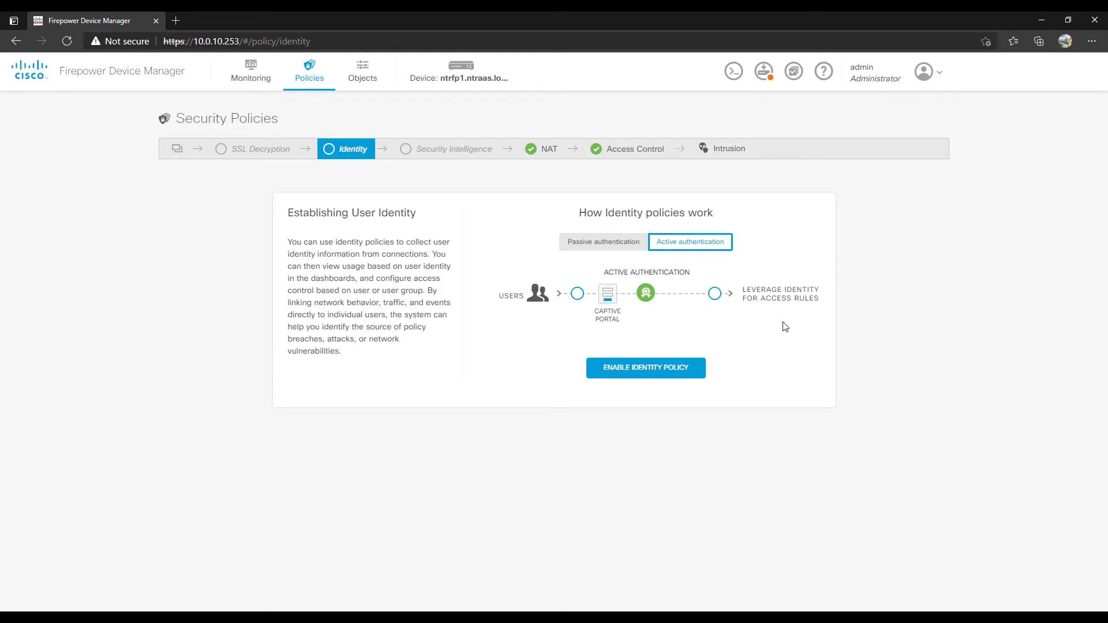
Step: View the Security Intelligence feature description and return to the device overview
{"action": "left_click", "coordinate": [423, 153]}
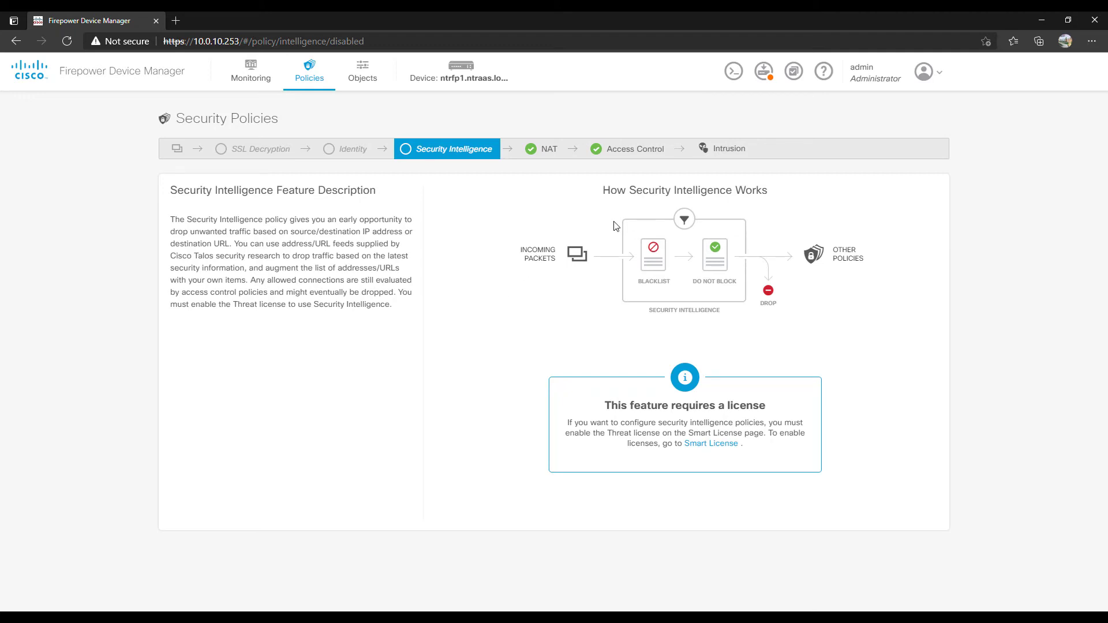
{"action": "left_click", "coordinate": [465, 70]}
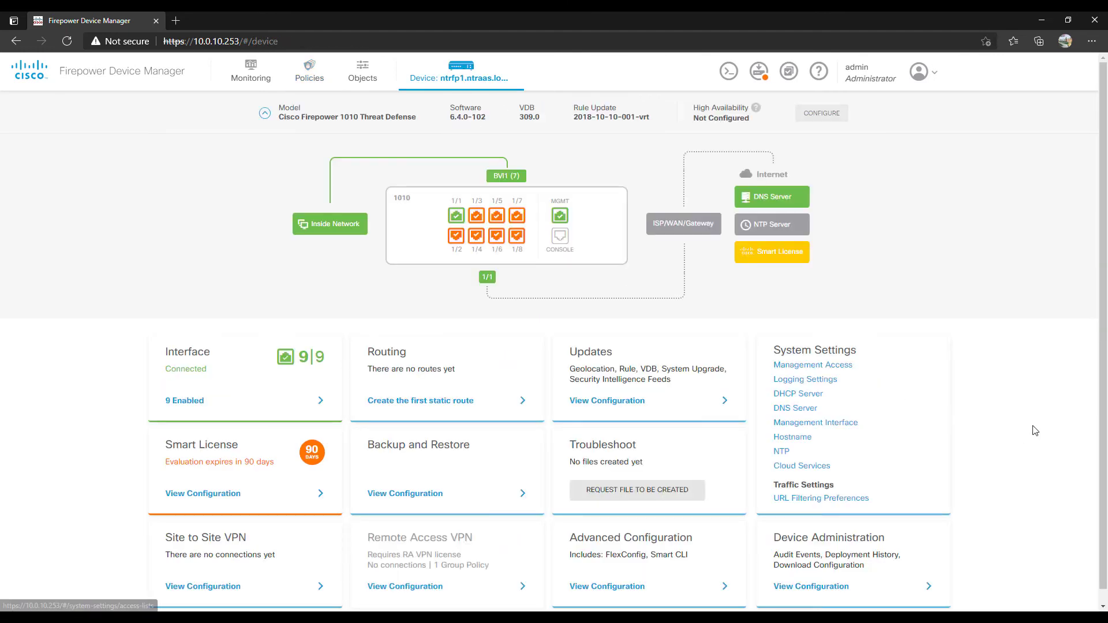